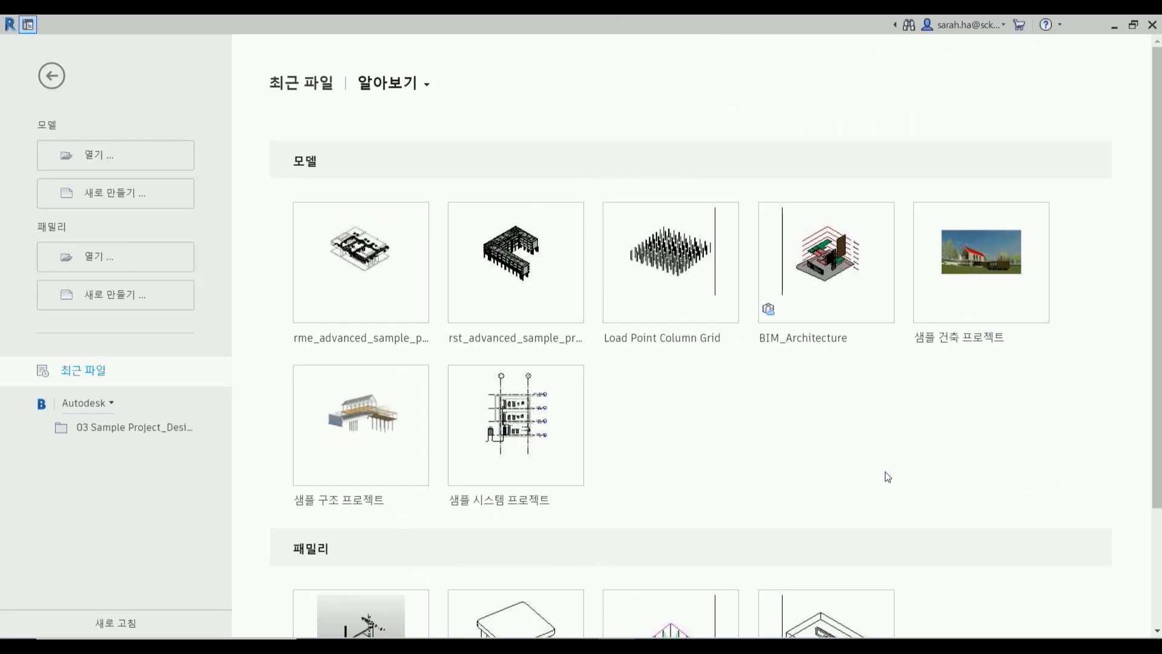
Create a new project from the 기계 템플릿 mechanical template.
{"action": "left_click", "coordinate": [174, 195]}
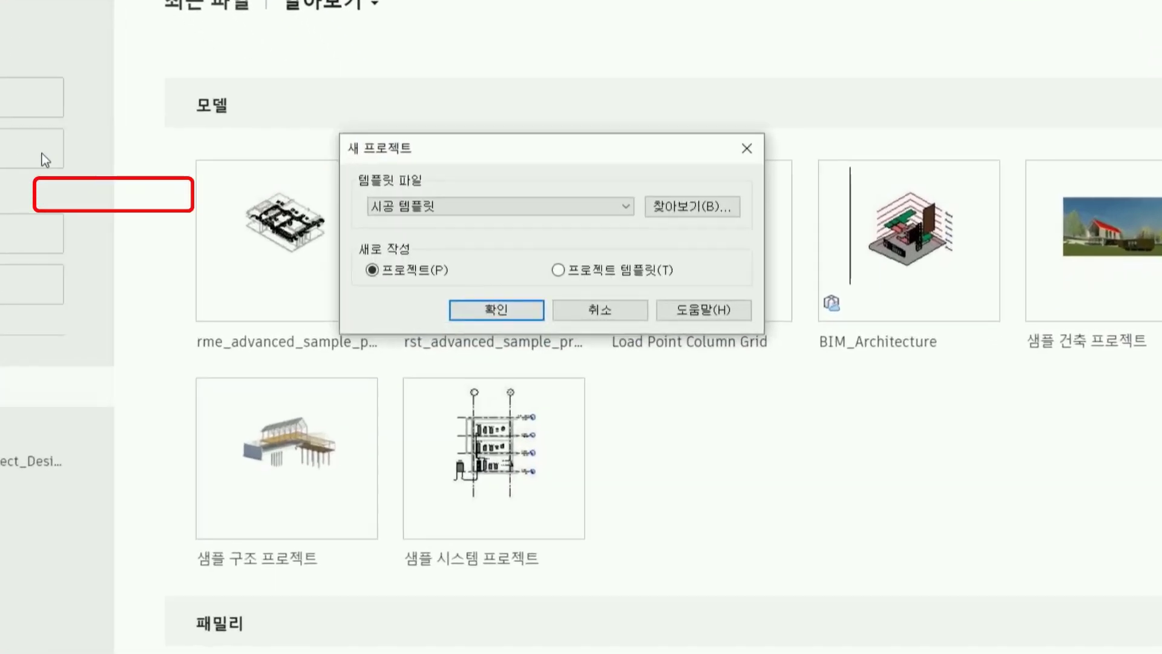
{"action": "left_click", "coordinate": [451, 189]}
{"action": "left_click", "coordinate": [398, 265]}
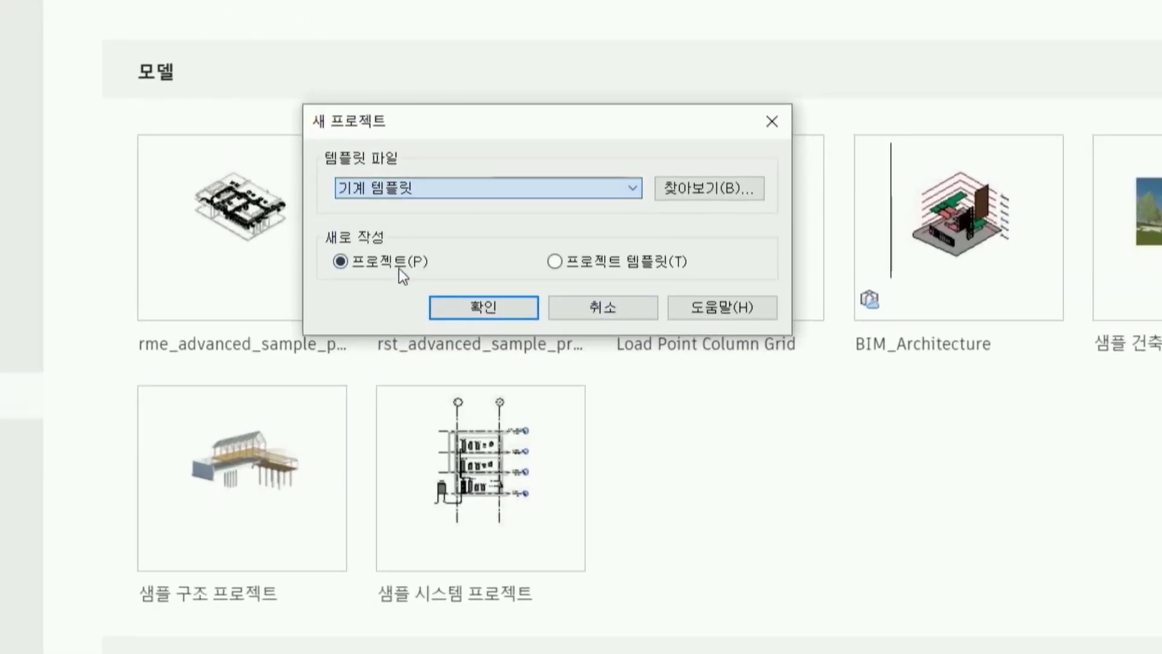
{"action": "left_click", "coordinate": [459, 311]}
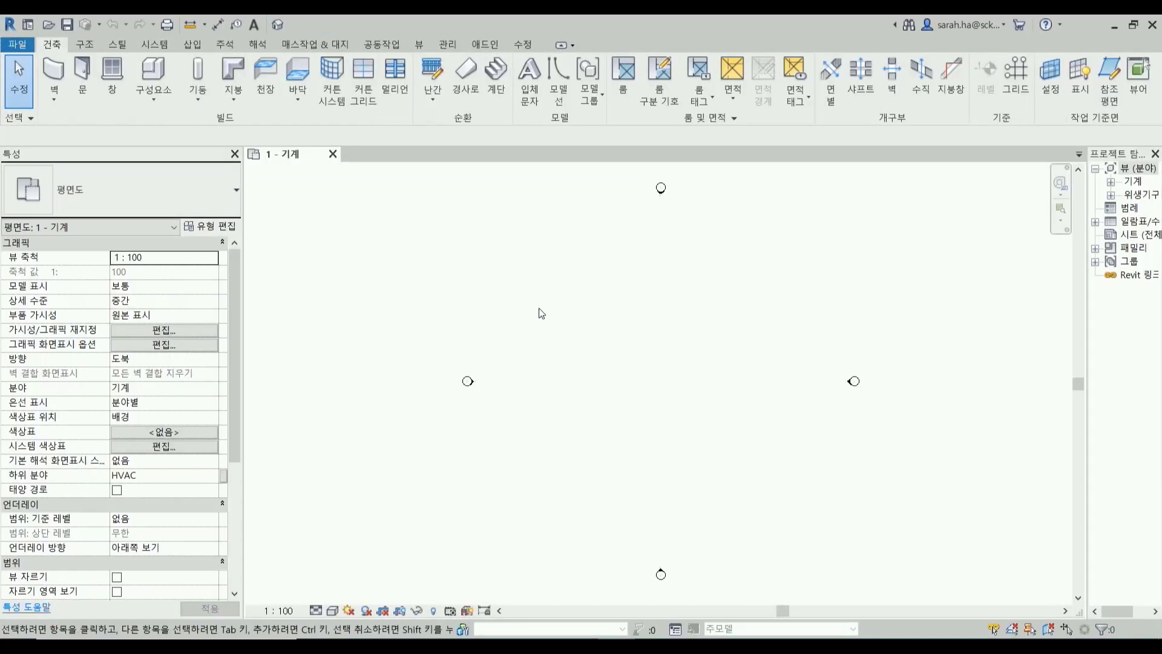
Start a rectangular 300×300 duct at a point on the 1 - 기계 floor plan.
{"action": "scroll", "coordinate": [666, 402], "scroll_direction": "up", "scroll_amount": 3}
{"action": "scroll", "coordinate": [665, 402], "scroll_direction": "up", "scroll_amount": 3}
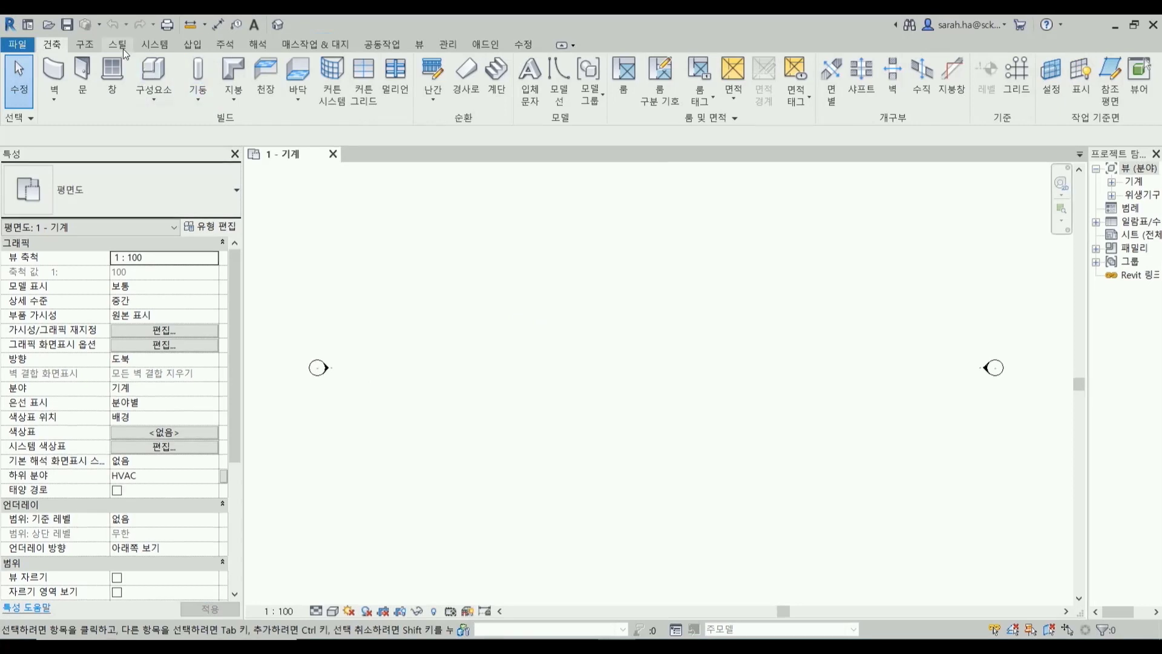
{"action": "left_click", "coordinate": [155, 44]}
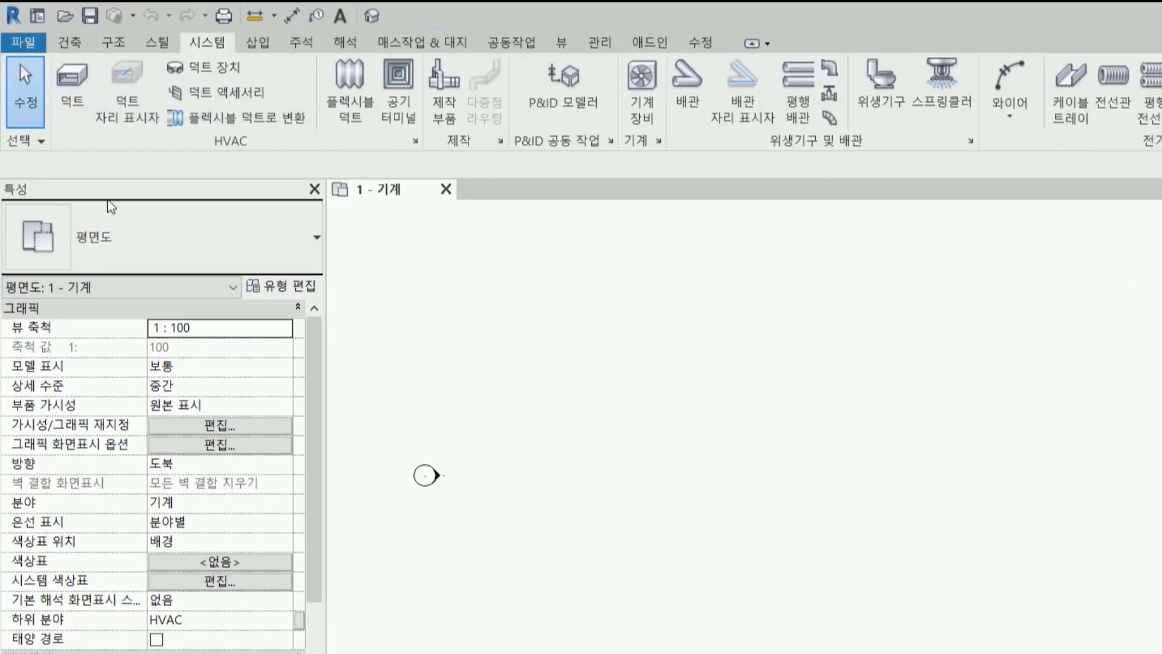
{"action": "left_click", "coordinate": [65, 109]}
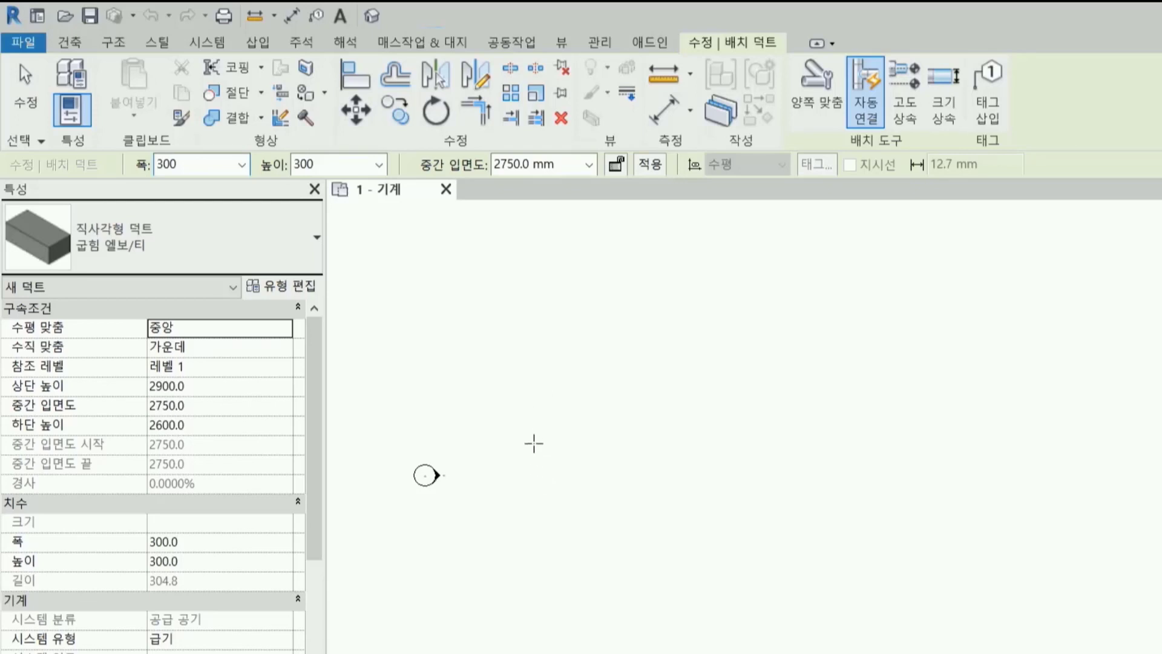
{"action": "left_click", "coordinate": [534, 444]}
Draw a 5500 horizontal leg, a 7200 vertical drop and a lower horizontal leg.
{"action": "scroll", "coordinate": [674, 444], "scroll_direction": "up", "scroll_amount": 1}
{"action": "scroll", "coordinate": [673, 443], "scroll_direction": "up", "scroll_amount": 2}
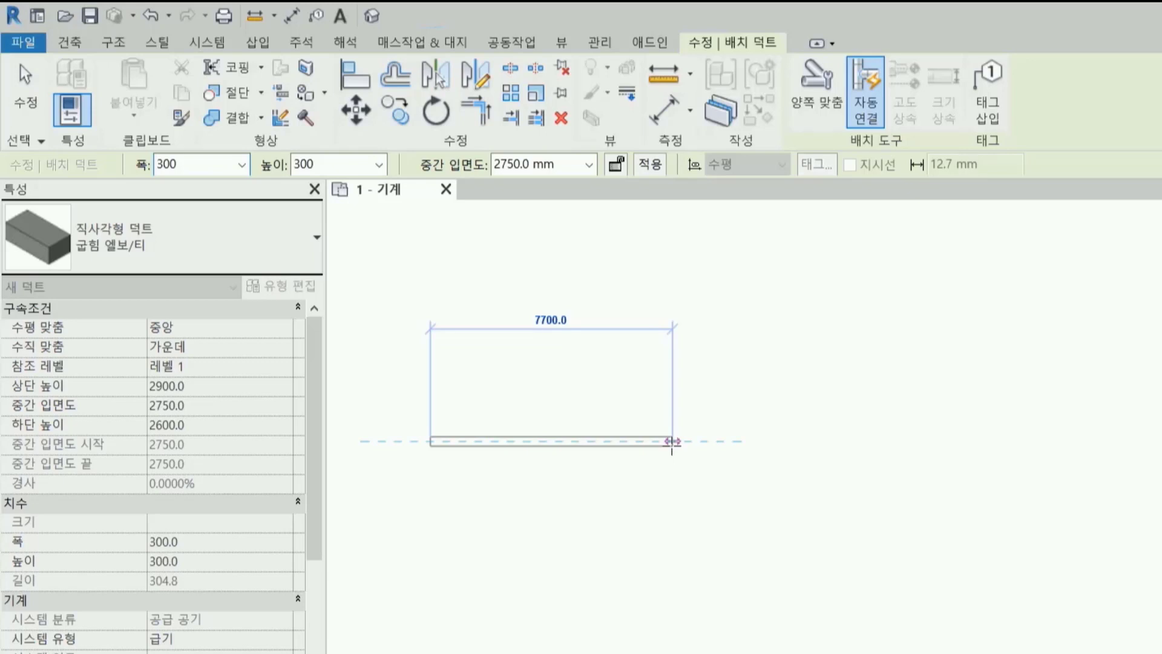
{"action": "type", "text": "5500"}
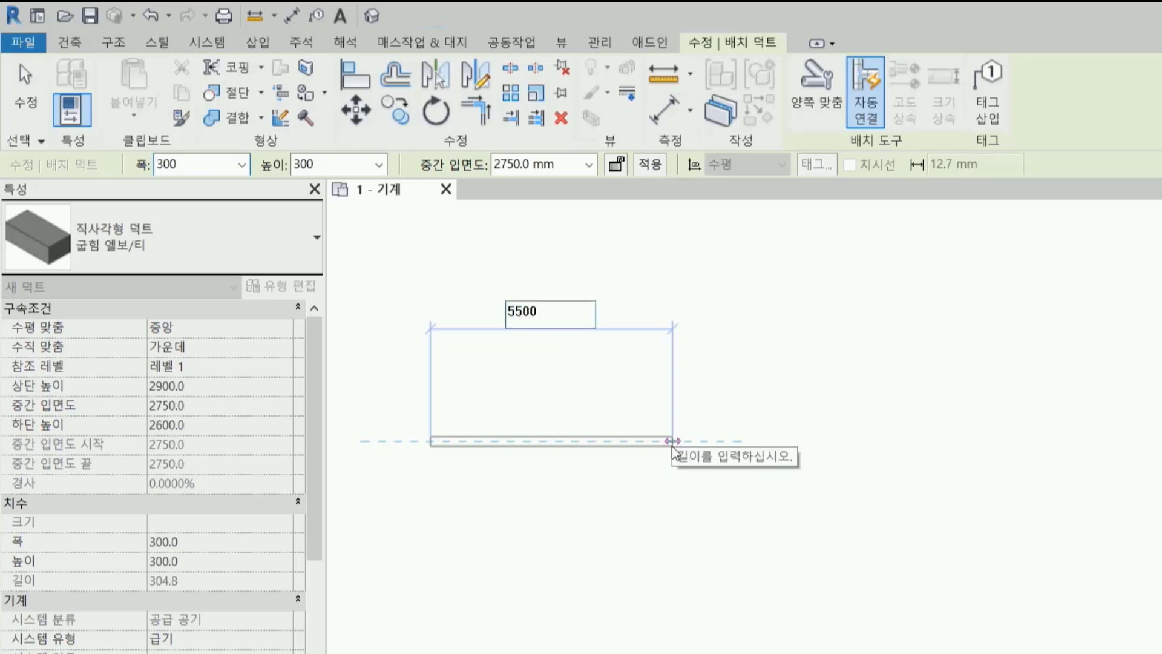
{"action": "key", "text": "Return"}
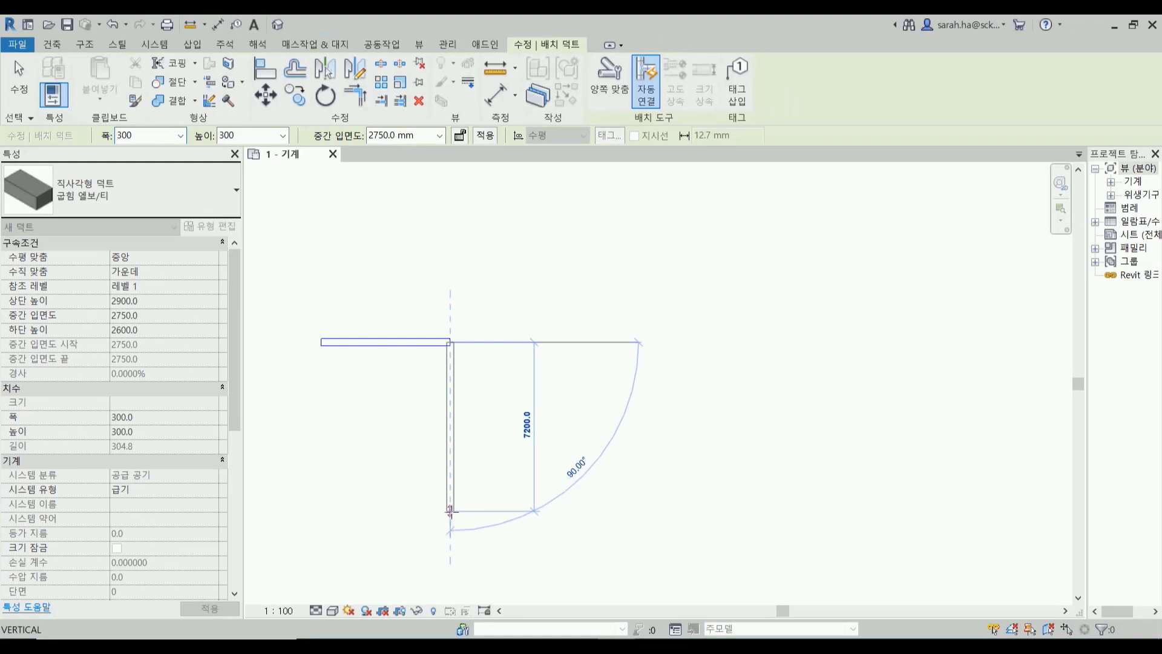
{"action": "type", "text": "7200"}
{"action": "type", "text": "6000"}
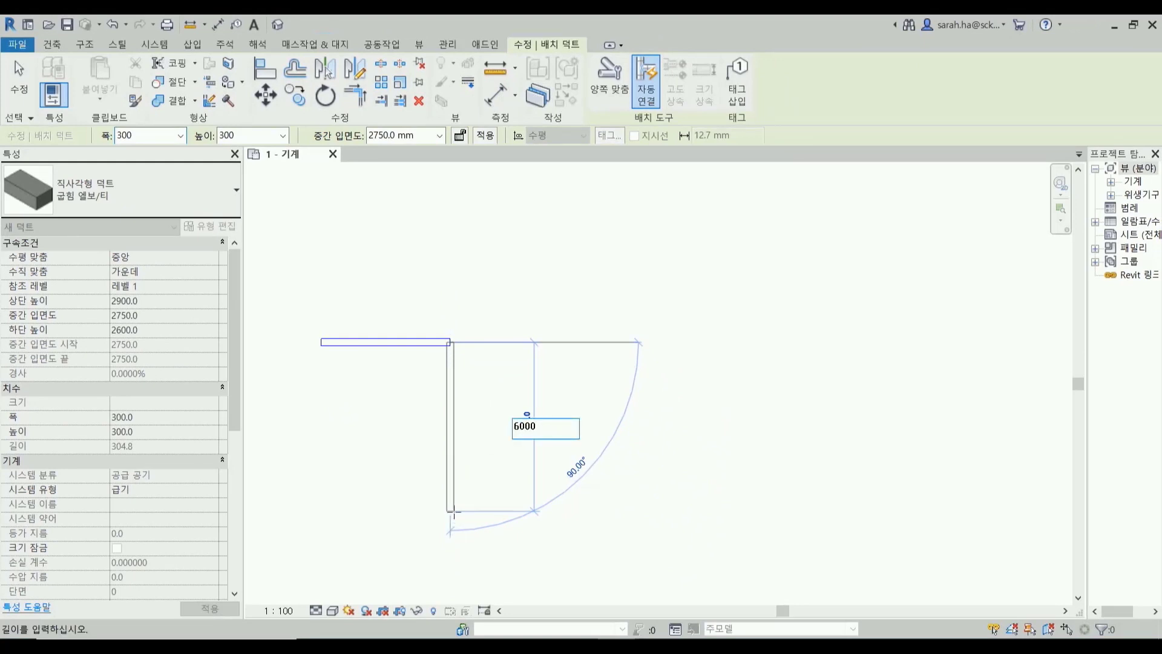
{"action": "key", "text": "Return"}
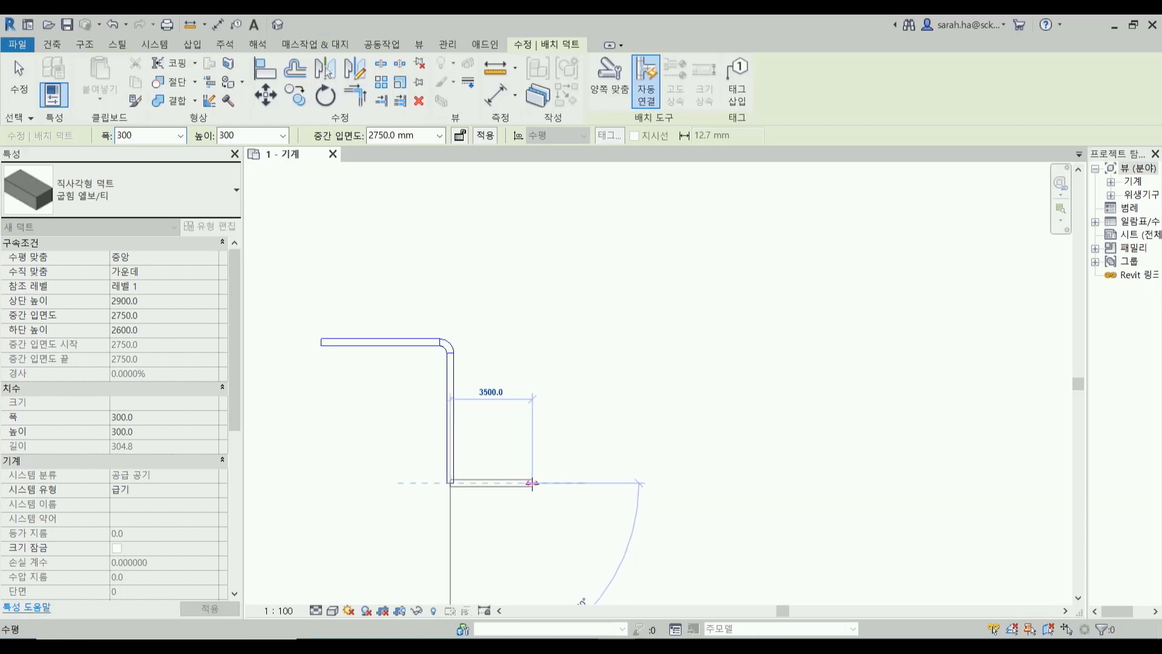
{"action": "left_click", "coordinate": [533, 482]}
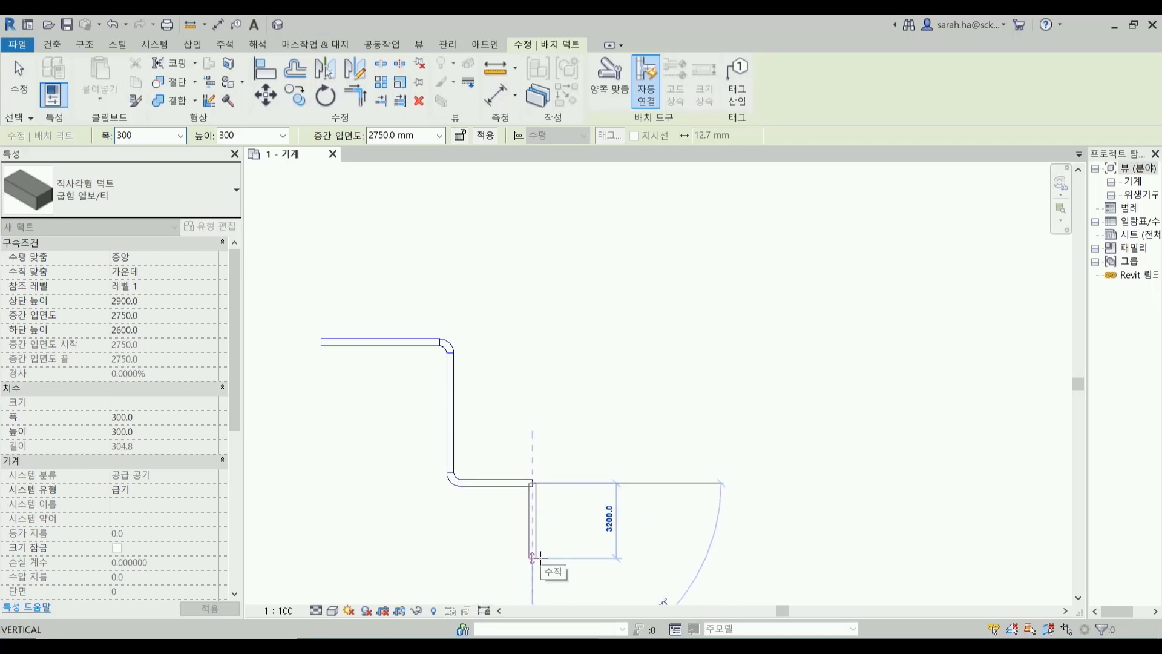
{"action": "key", "text": "Escape"}
{"action": "key", "text": "Escape"}
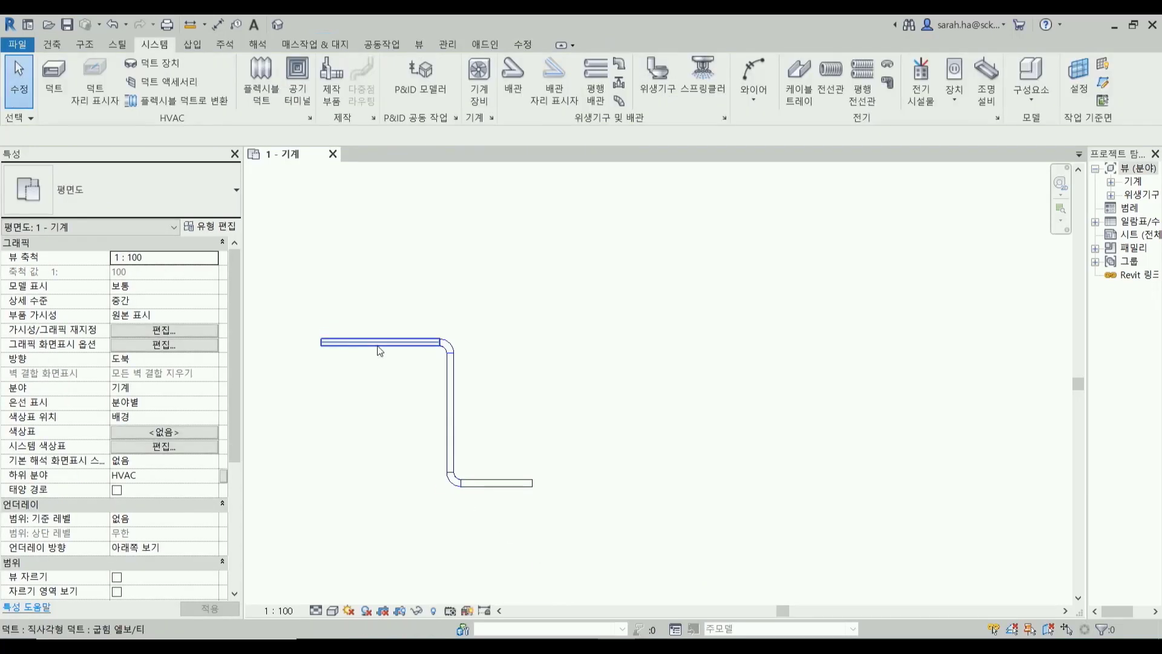
{"action": "left_click", "coordinate": [383, 349]}
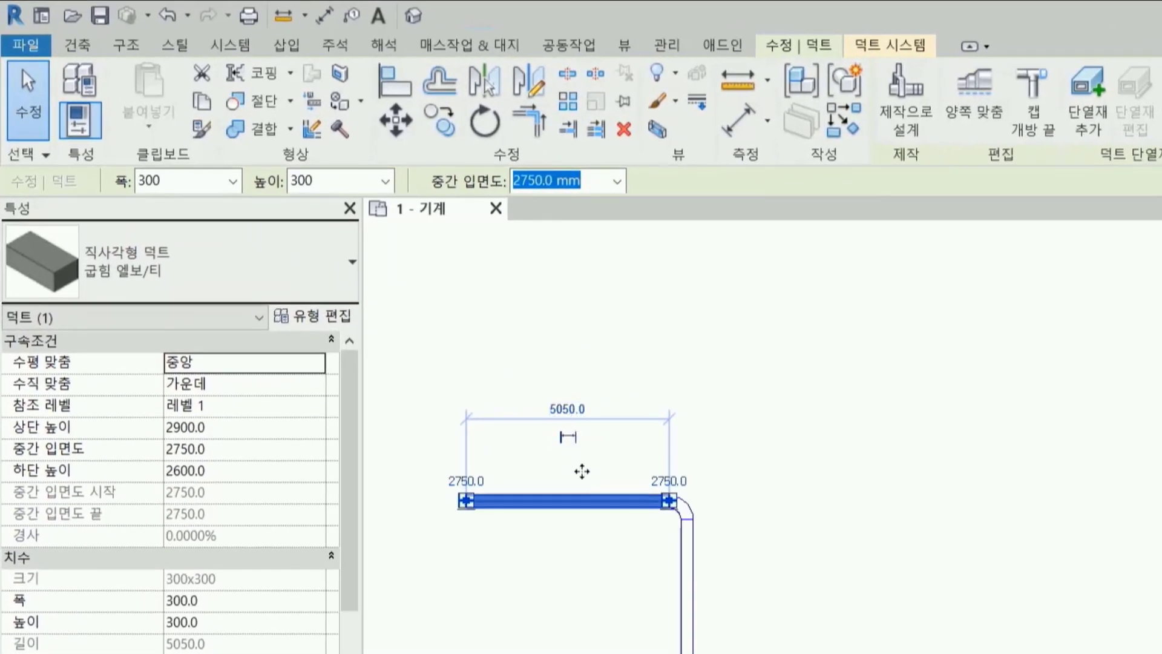
Change the top duct leg's length from 5050 to 6000.
{"action": "left_click", "coordinate": [568, 409]}
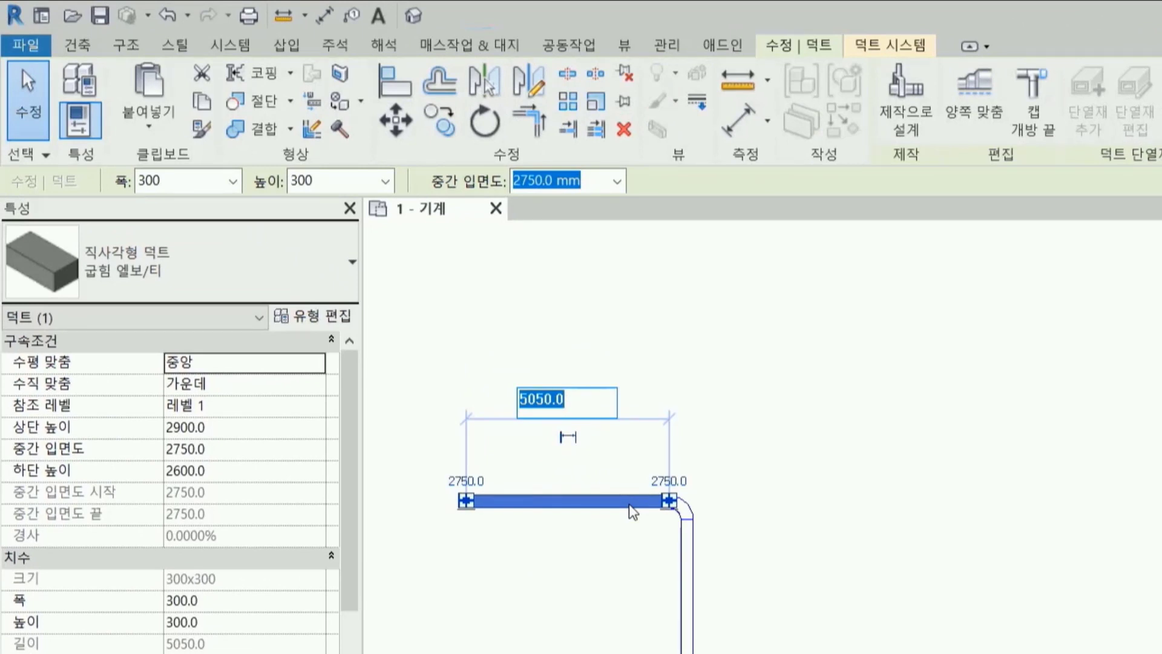
{"action": "type", "text": "6000"}
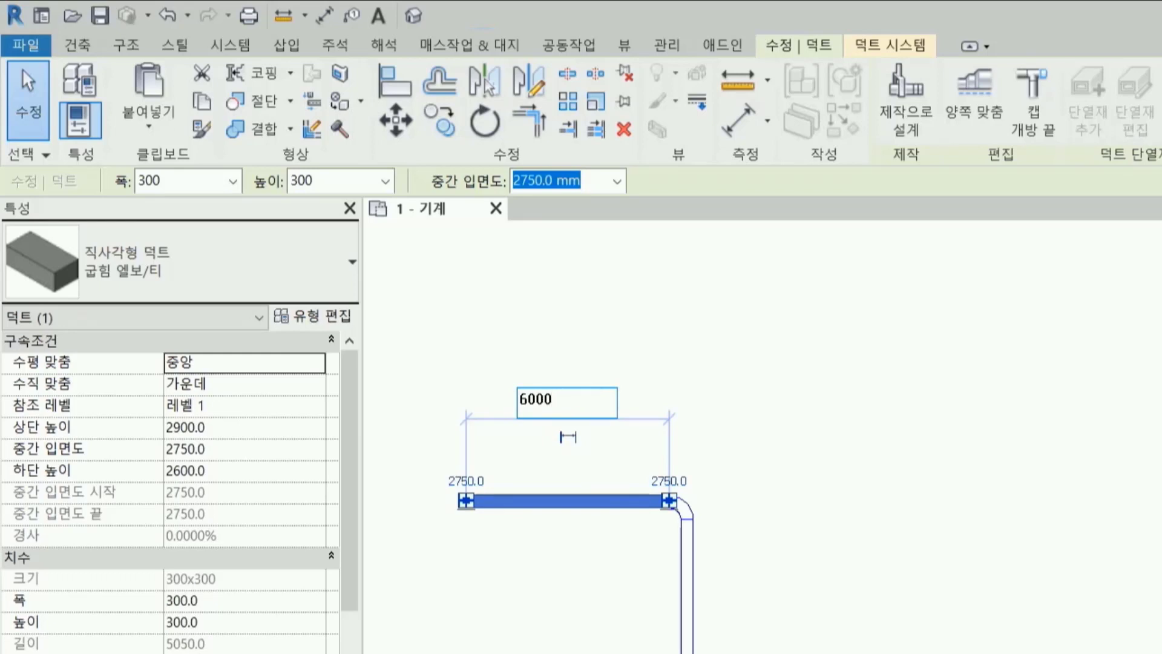
{"action": "key", "text": "Return"}
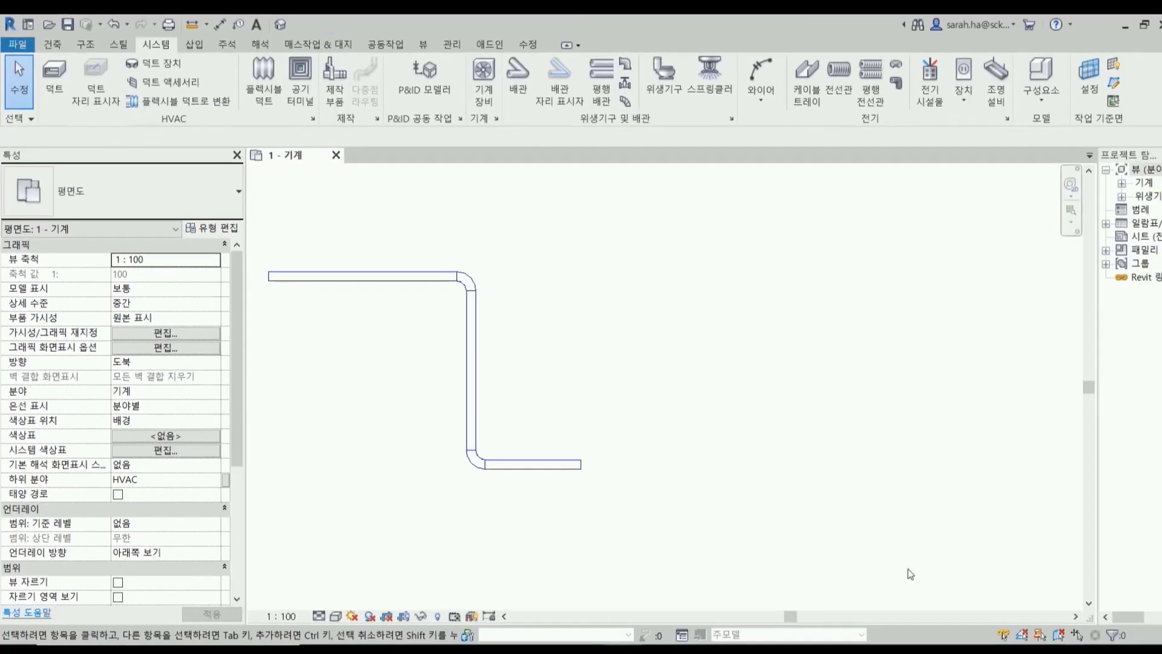
{"action": "middle_click_drag", "start_coordinate": [399, 464], "coordinate": [437, 479]}
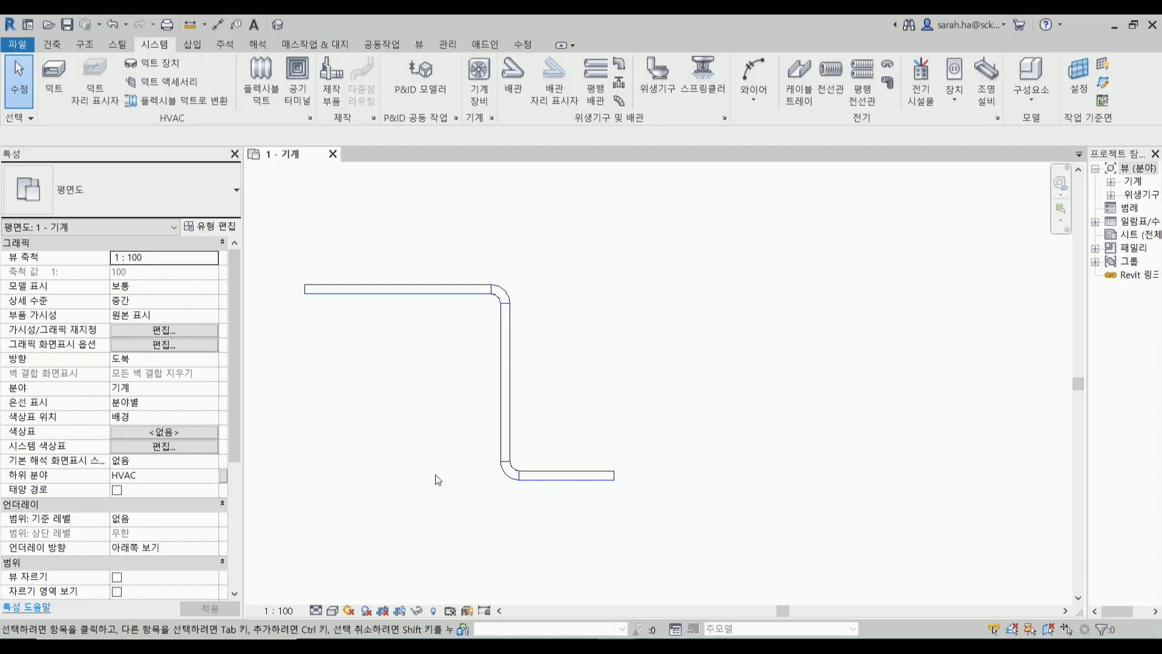
Change the lower duct leg's length from 3050 to 7000.
{"action": "left_click", "coordinate": [566, 475]}
{"action": "left_click", "coordinate": [549, 414]}
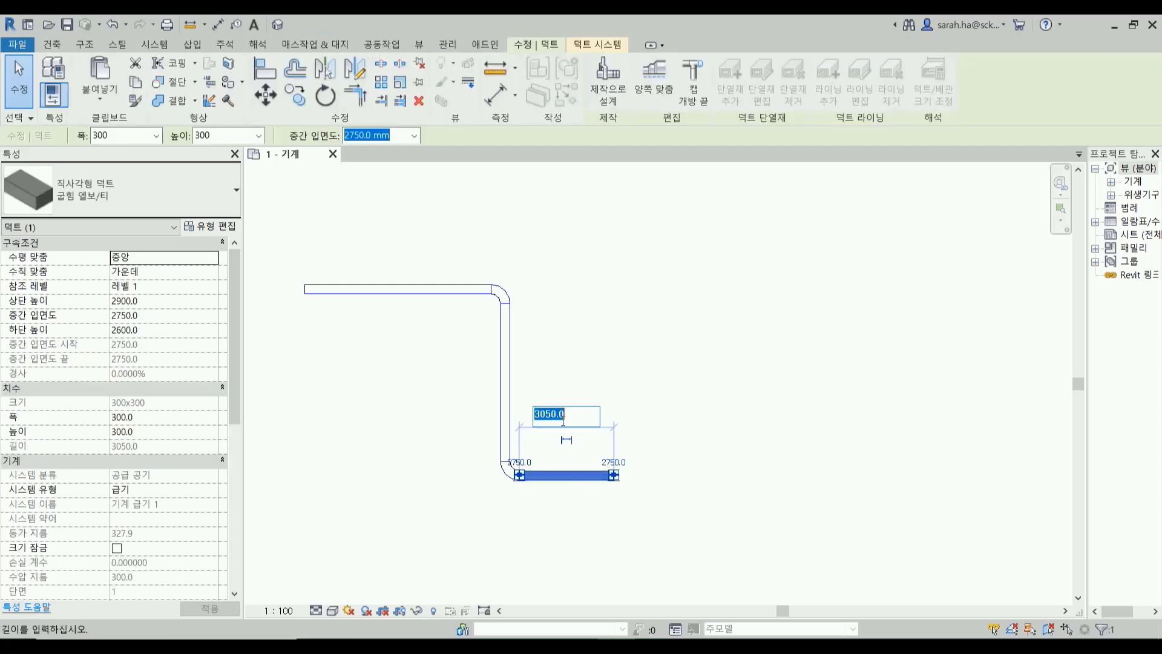
{"action": "type", "text": "7000"}
{"action": "key", "text": "Return"}
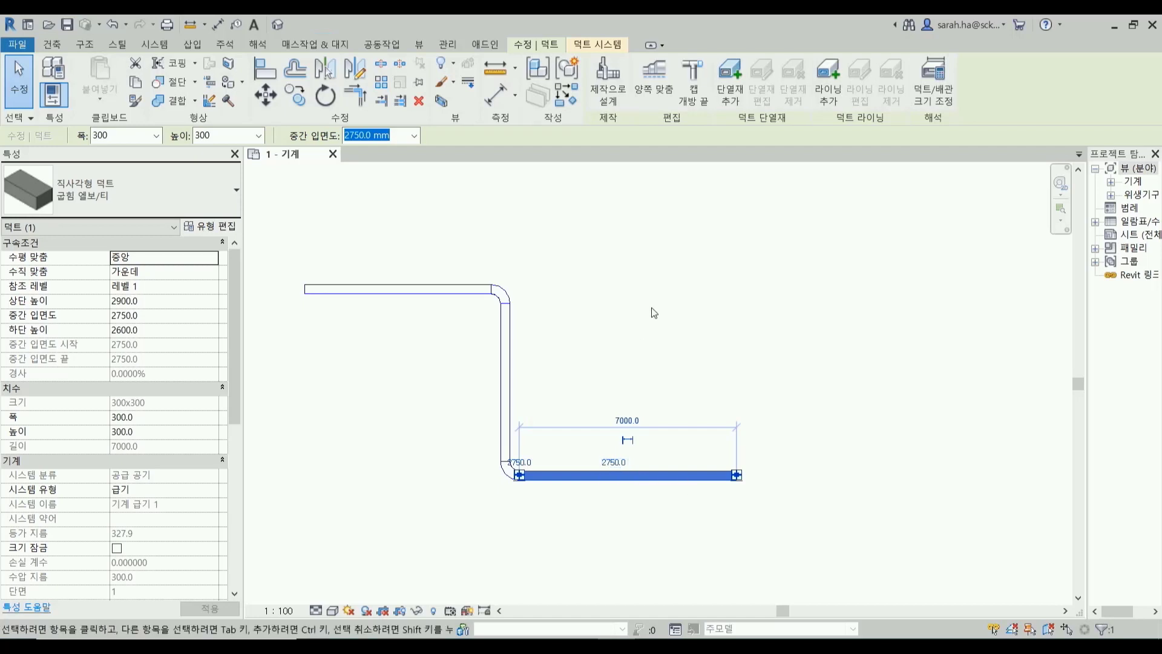
{"action": "left_click", "coordinate": [655, 309]}
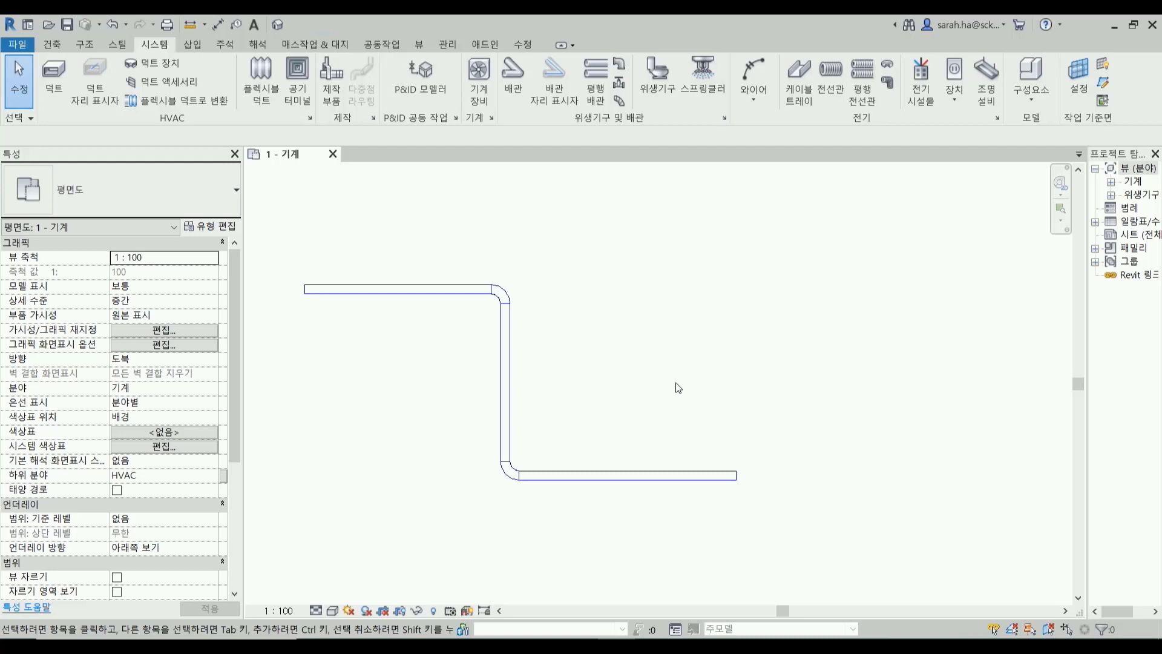
{"action": "left_click", "coordinate": [224, 46]}
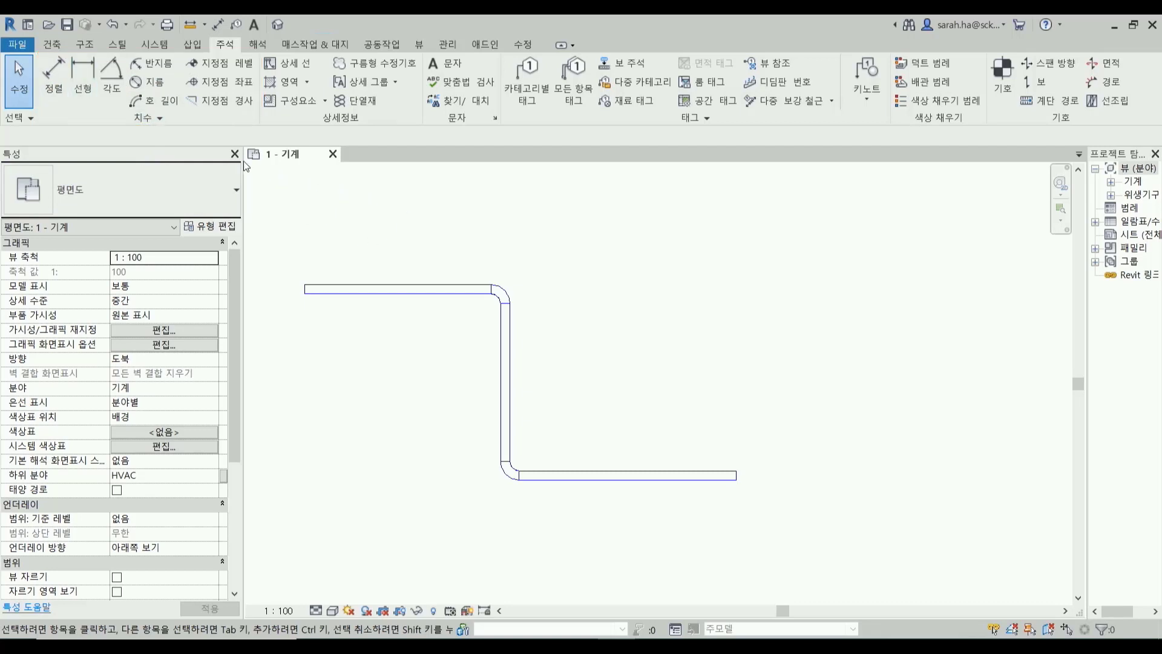
Place an aligned 6000 dimension above the top duct, from its left end to the elbow.
{"action": "left_click", "coordinate": [55, 74]}
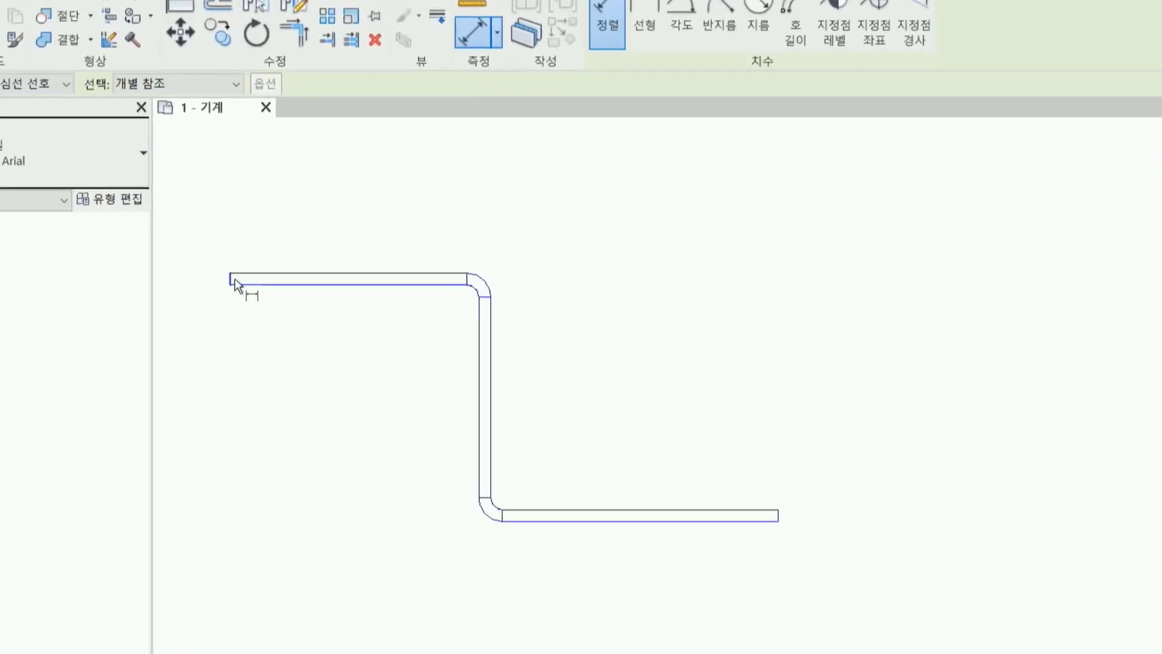
{"action": "left_click", "coordinate": [159, 267]}
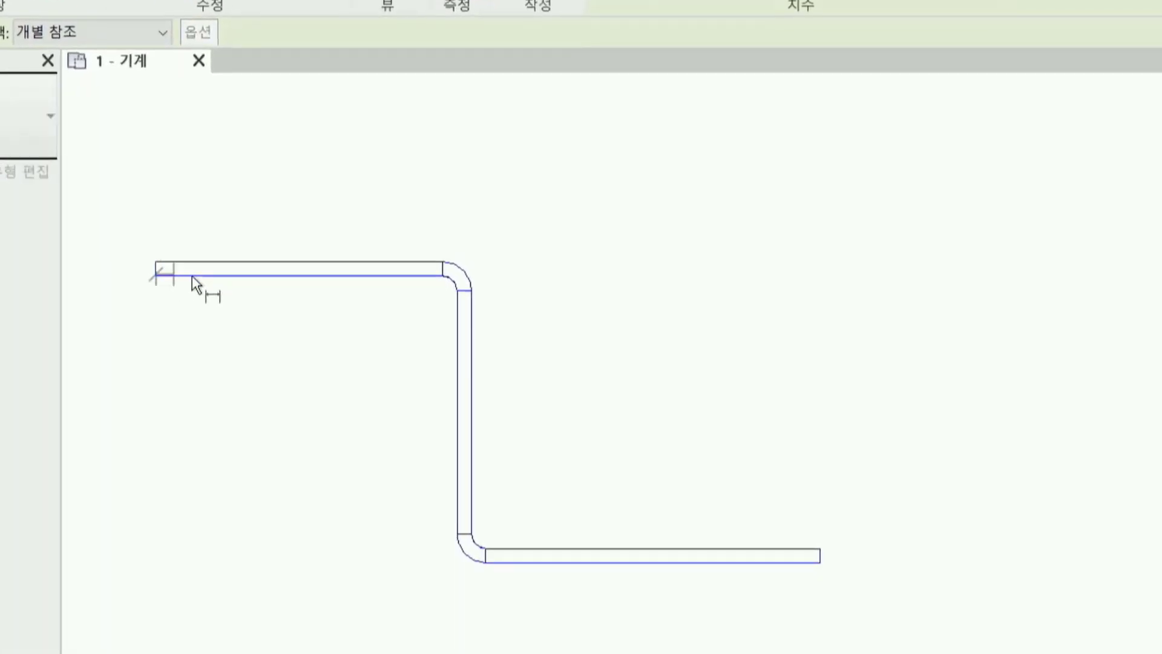
{"action": "left_click", "coordinate": [445, 275]}
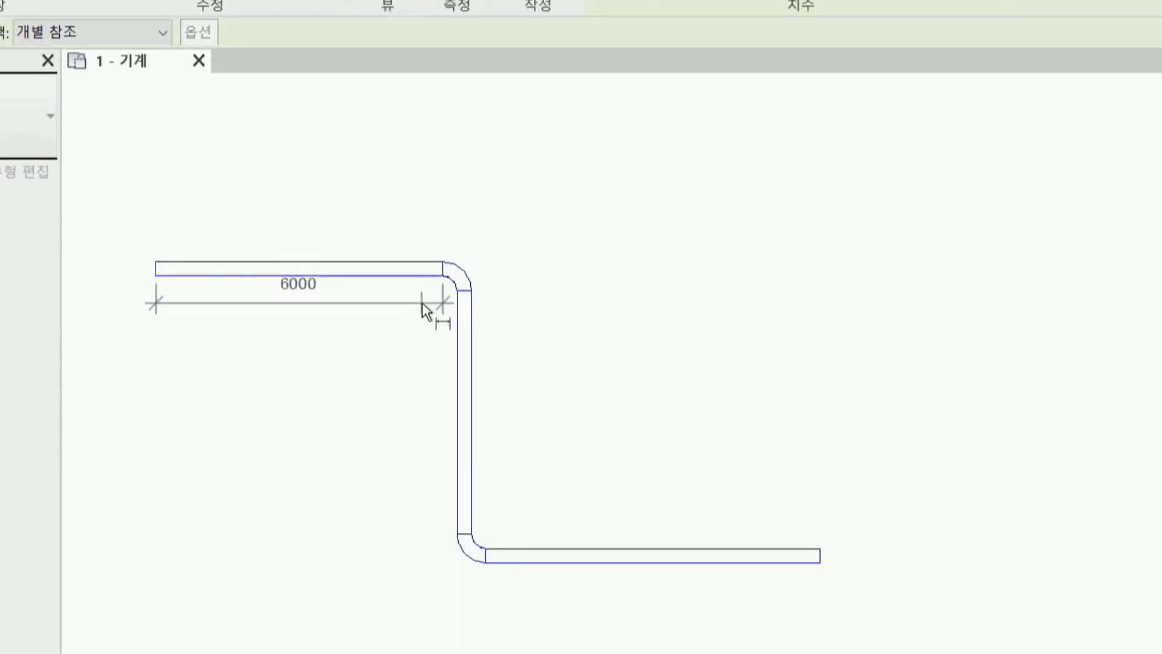
{"action": "left_click", "coordinate": [388, 213]}
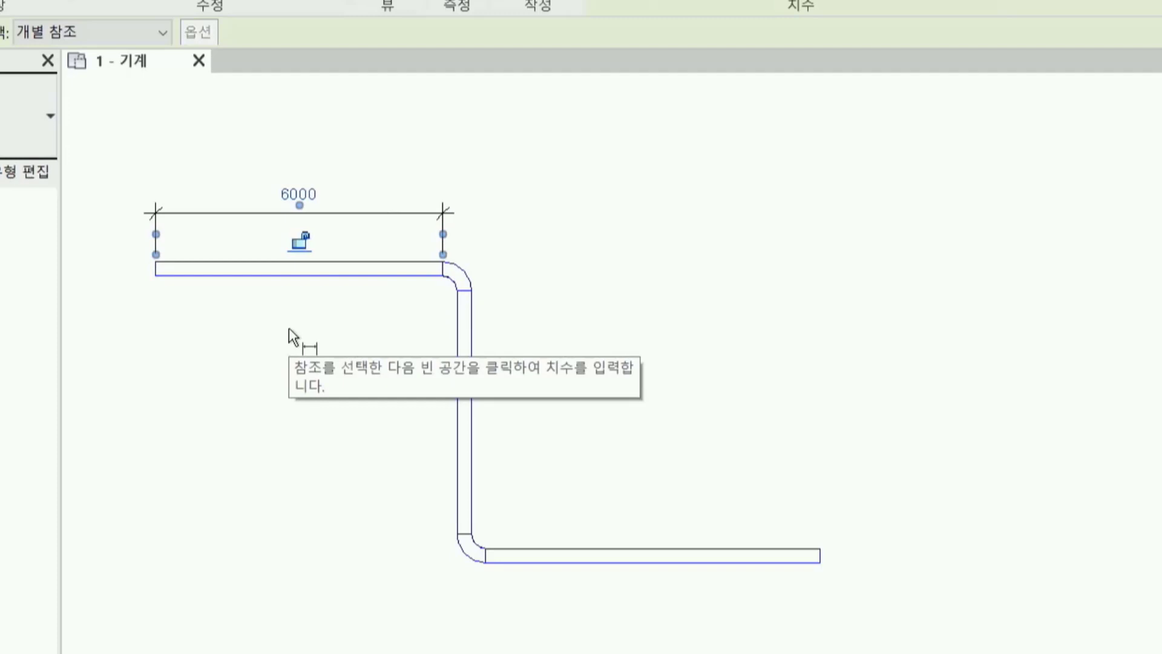
{"action": "key", "text": "Escape"}
{"action": "key", "text": "Escape"}
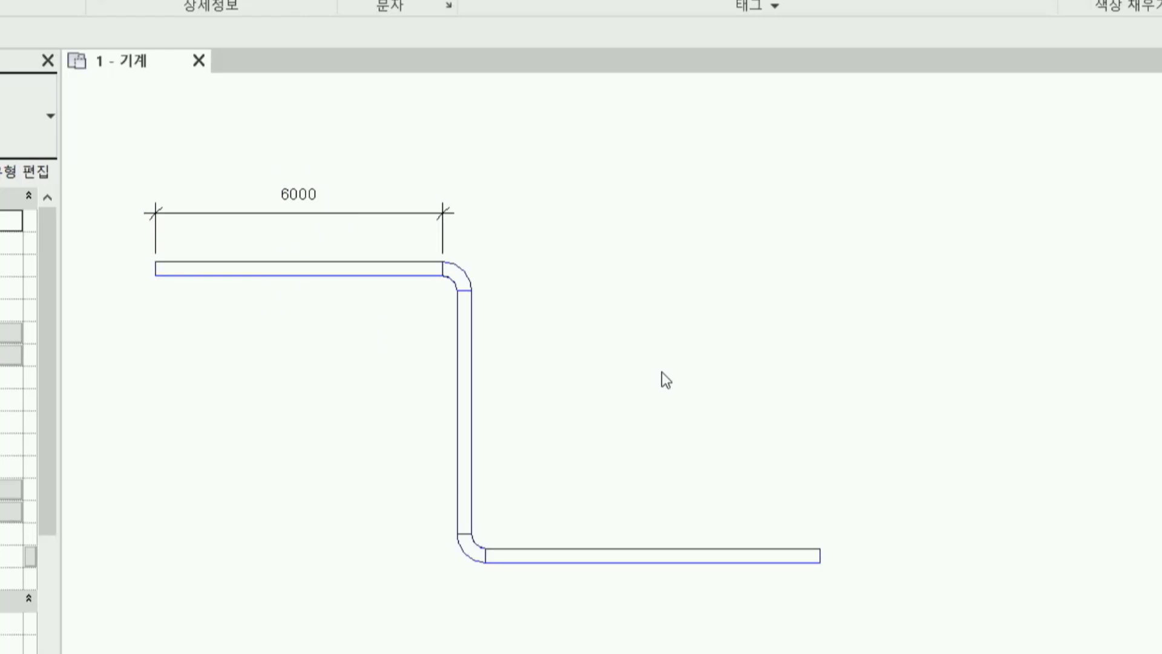
Adjust the 6000 dimension text position and check its text settings without changes.
{"action": "left_click", "coordinate": [315, 214]}
{"action": "left_click_drag", "start_coordinate": [300, 205], "coordinate": [304, 176]}
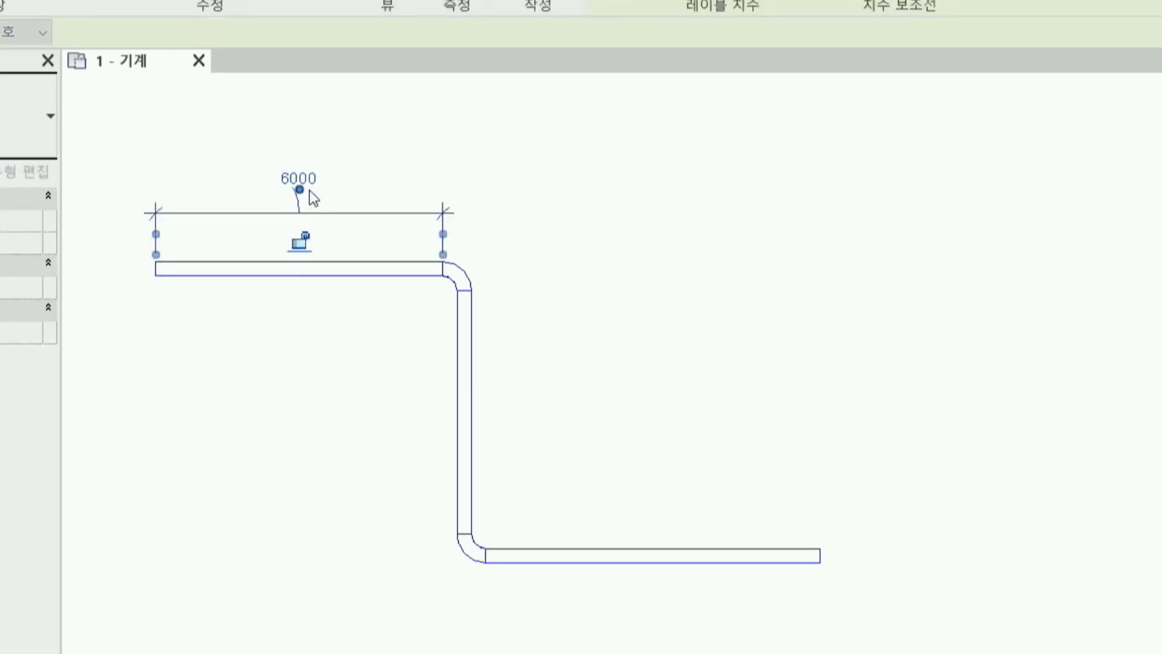
{"action": "left_click_drag", "start_coordinate": [301, 174], "coordinate": [297, 197]}
{"action": "right_click", "coordinate": [293, 189]}
{"action": "key", "text": "Escape"}
{"action": "double_click", "coordinate": [297, 194]}
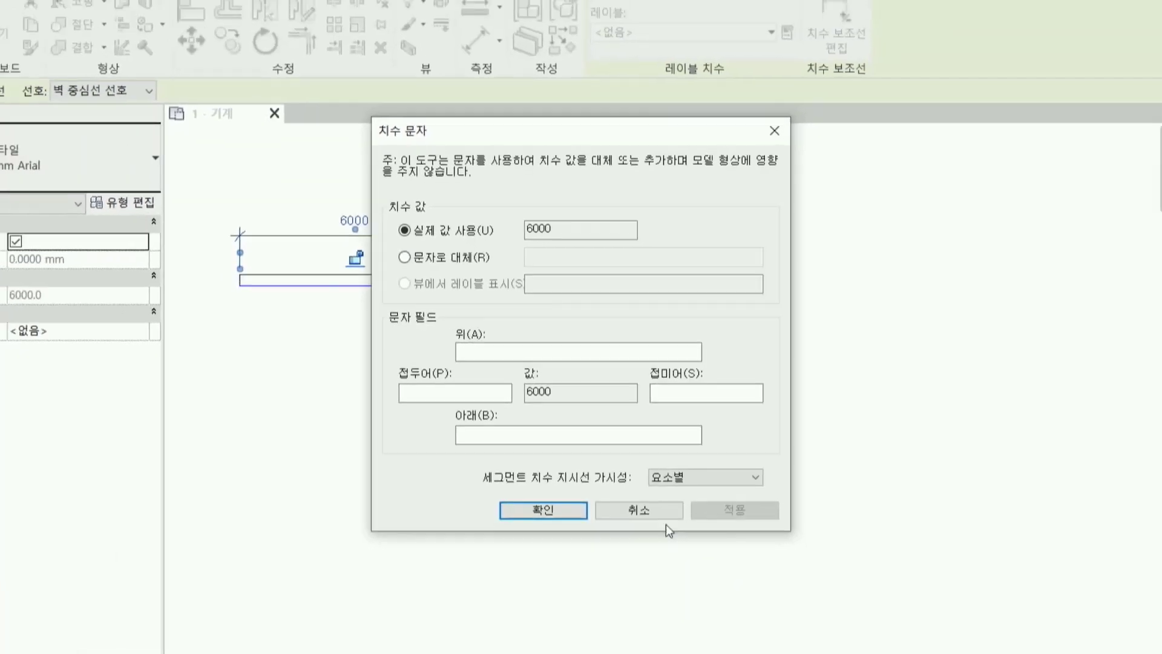
{"action": "left_click", "coordinate": [653, 555]}
{"action": "left_click", "coordinate": [458, 386]}
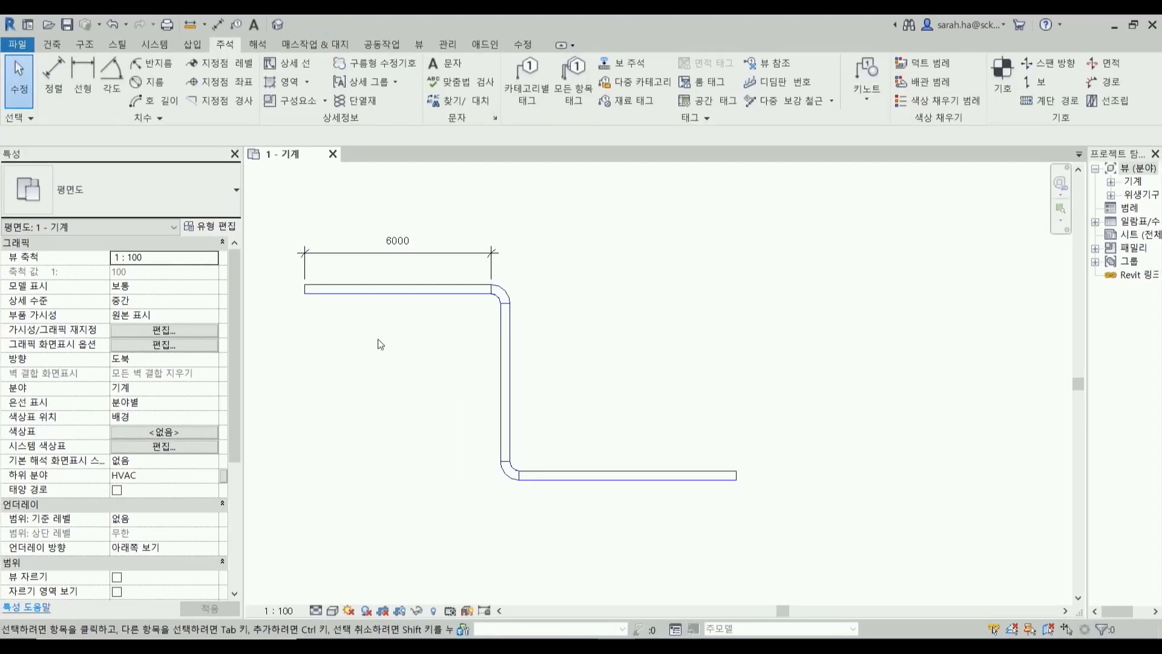
Place a 600 radial dimension on the upper elbow arc.
{"action": "left_click", "coordinate": [138, 64]}
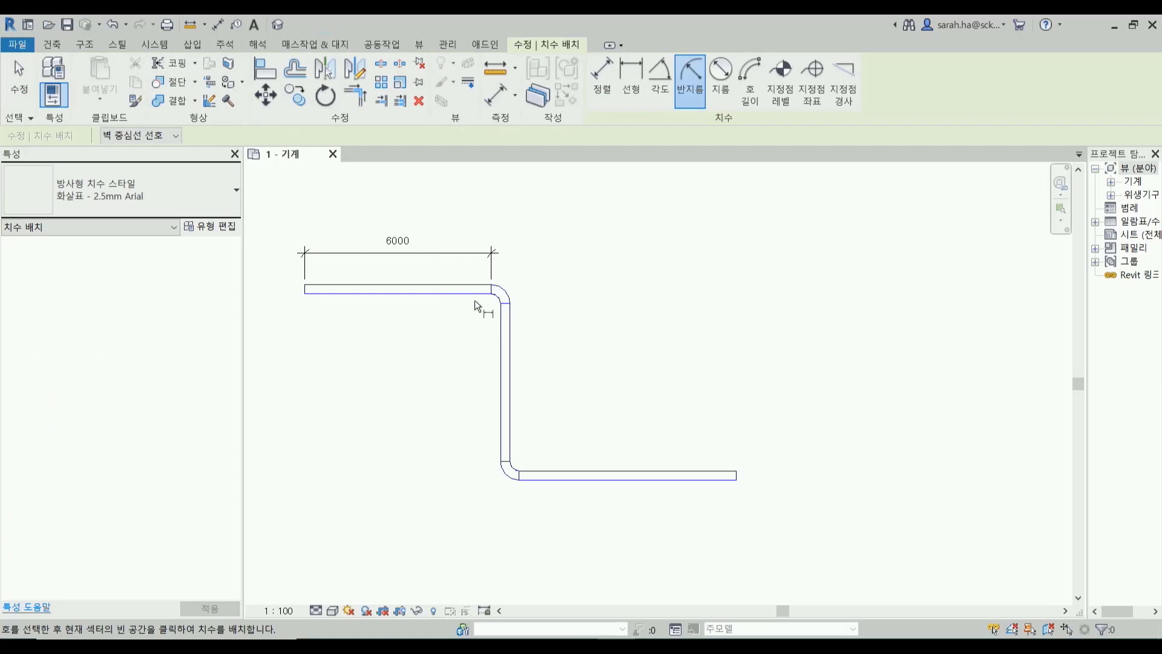
{"action": "left_click", "coordinate": [502, 298]}
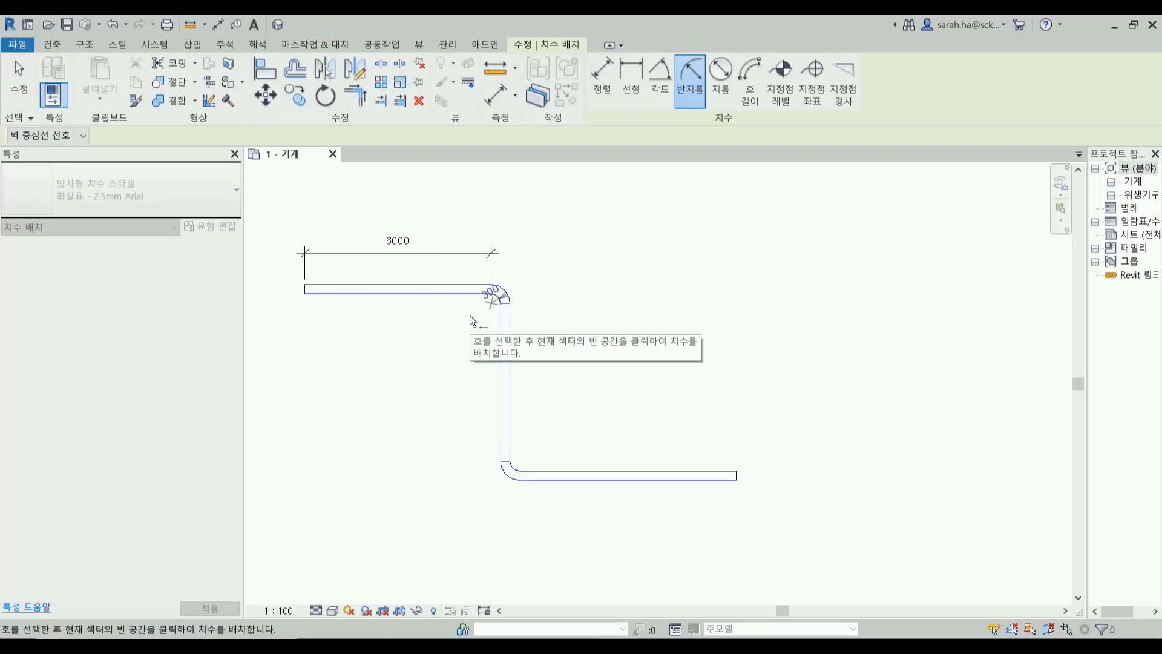
{"action": "left_click", "coordinate": [533, 293]}
{"action": "scroll", "coordinate": [521, 288], "scroll_direction": "up", "scroll_amount": 3}
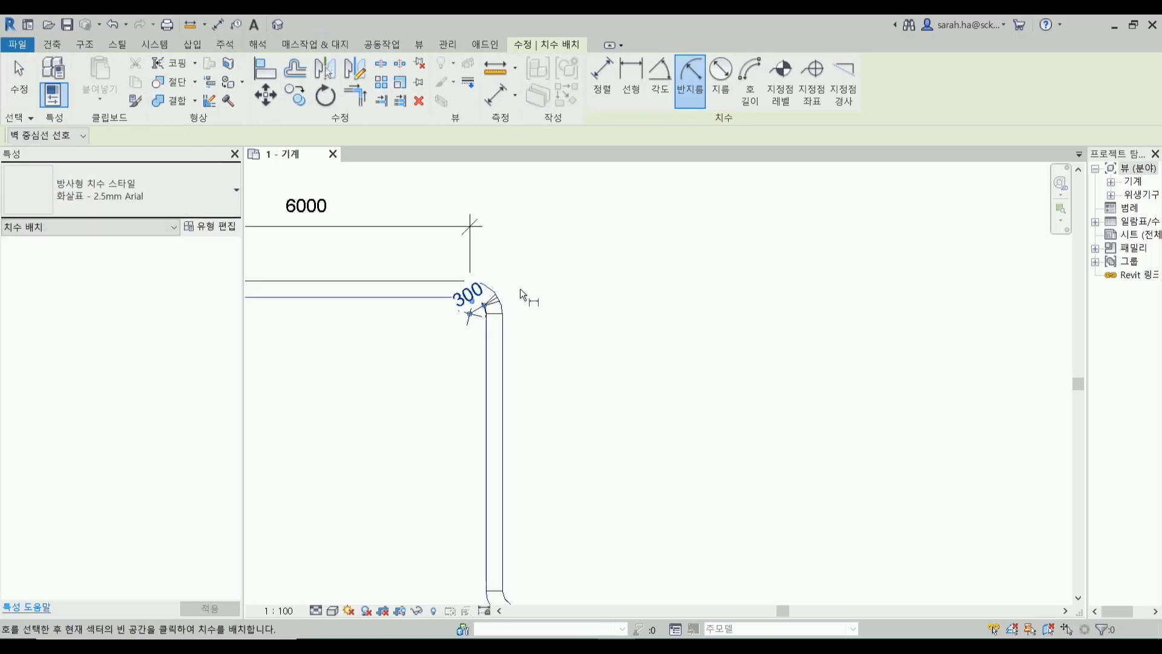
{"action": "key", "text": "Escape"}
{"action": "key", "text": "Escape"}
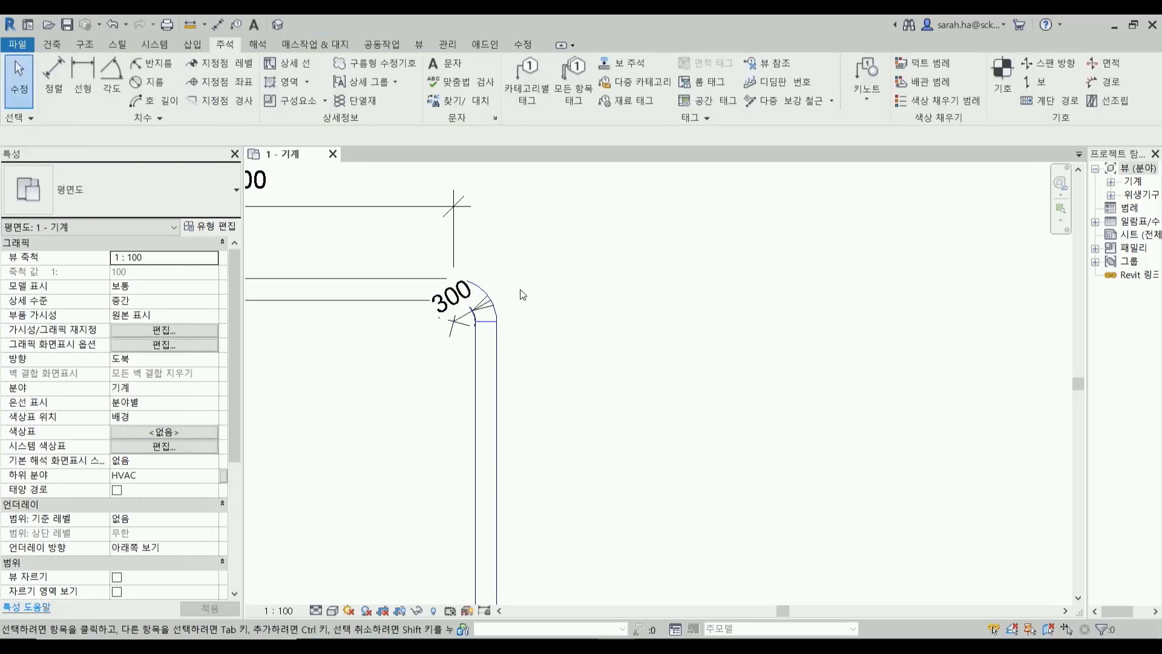
{"action": "scroll", "coordinate": [522, 292], "scroll_direction": "down", "scroll_amount": 5}
{"action": "key", "text": "Return"}
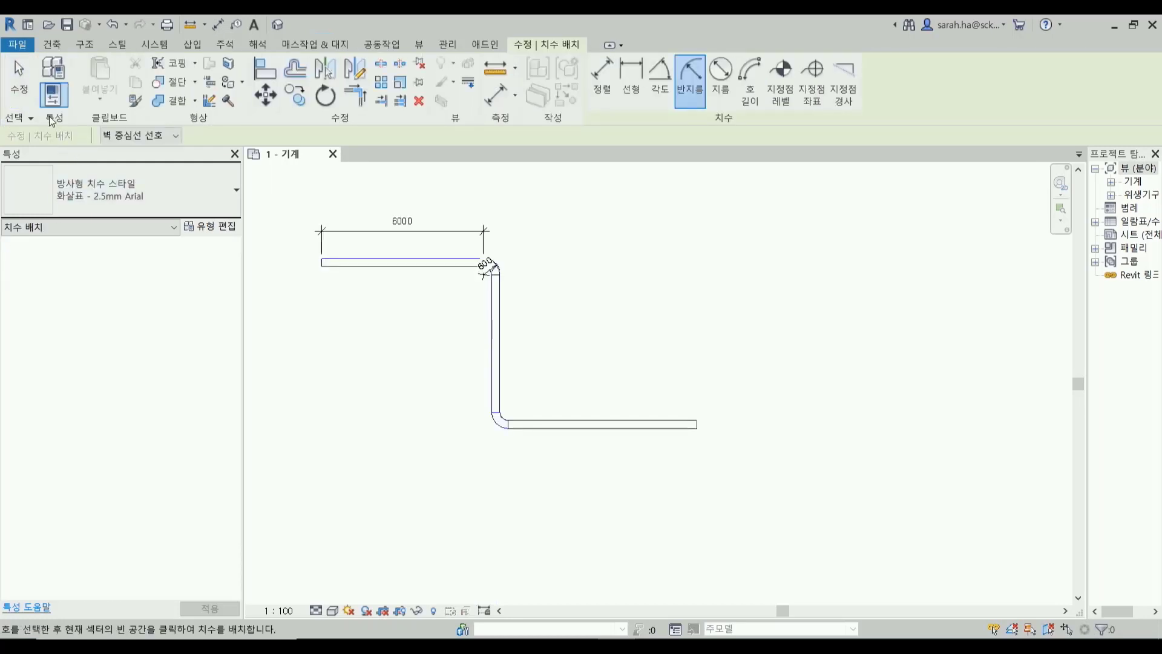
{"action": "left_click", "coordinate": [599, 102]}
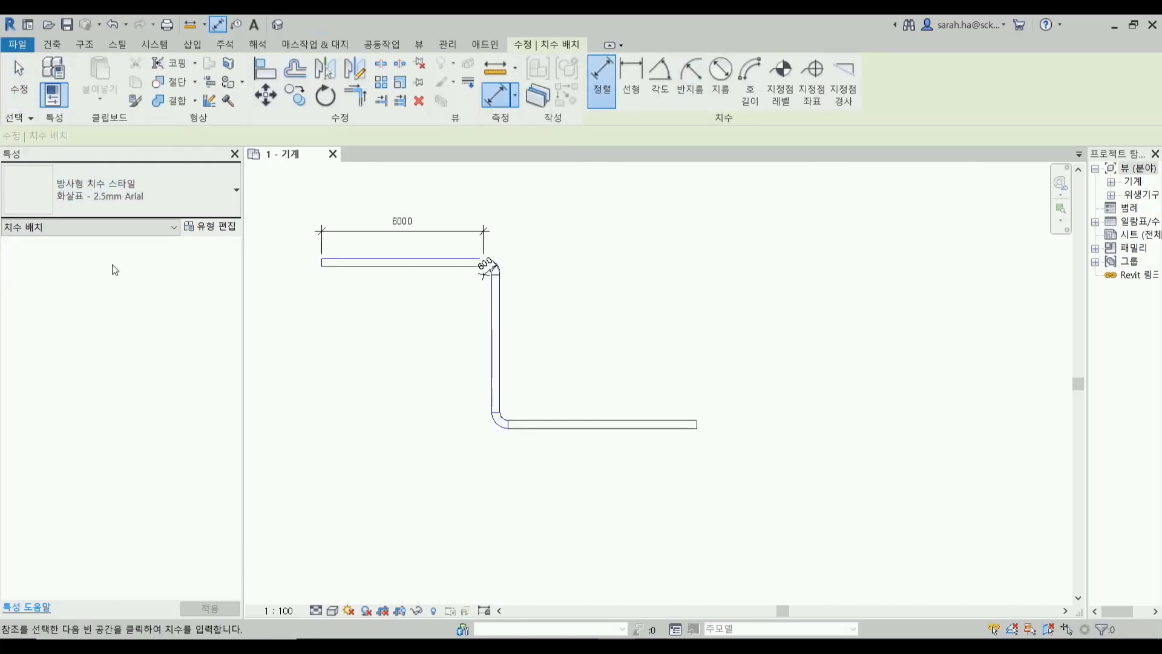
{"action": "key", "text": "Escape"}
{"action": "key", "text": "Escape"}
{"action": "scroll", "coordinate": [376, 259], "scroll_direction": "up", "scroll_amount": 2}
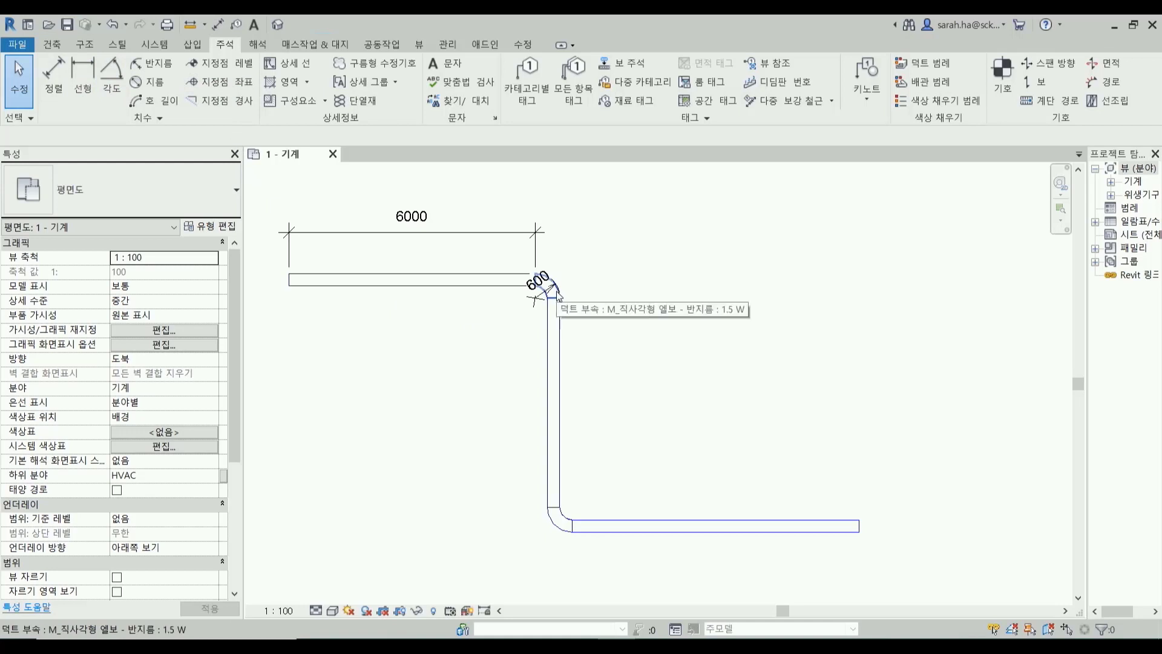
{"action": "middle_click_drag", "start_coordinate": [405, 362], "coordinate": [443, 383]}
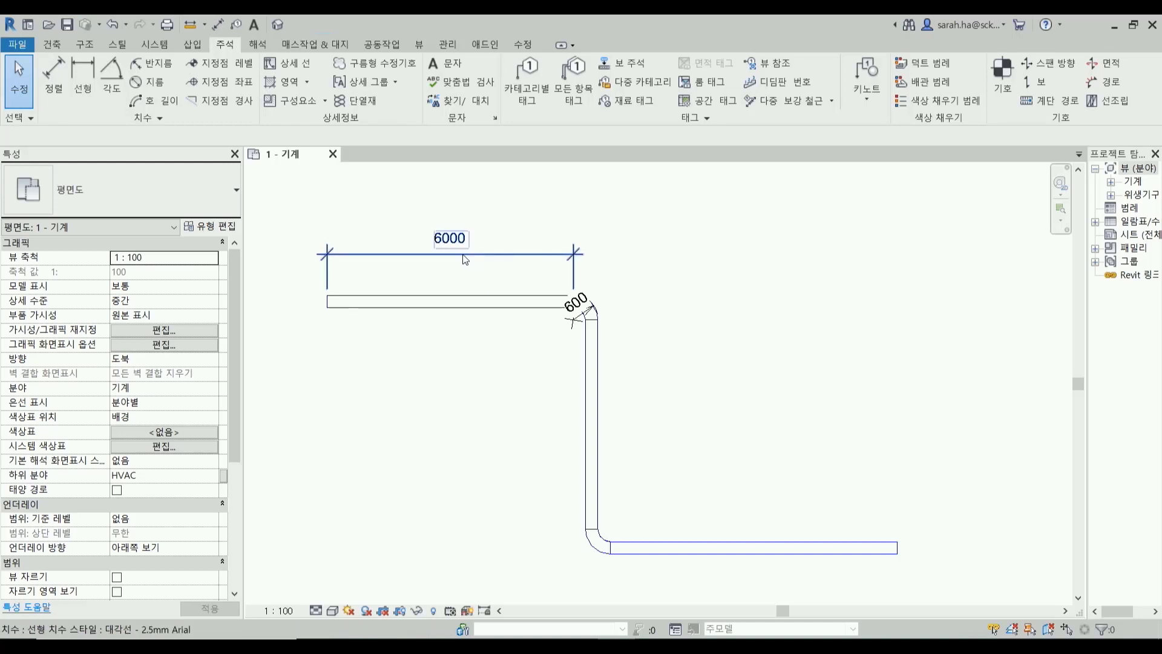
Select the 6000 aligned dimension above the top duct leg.
{"action": "left_click", "coordinate": [465, 259]}
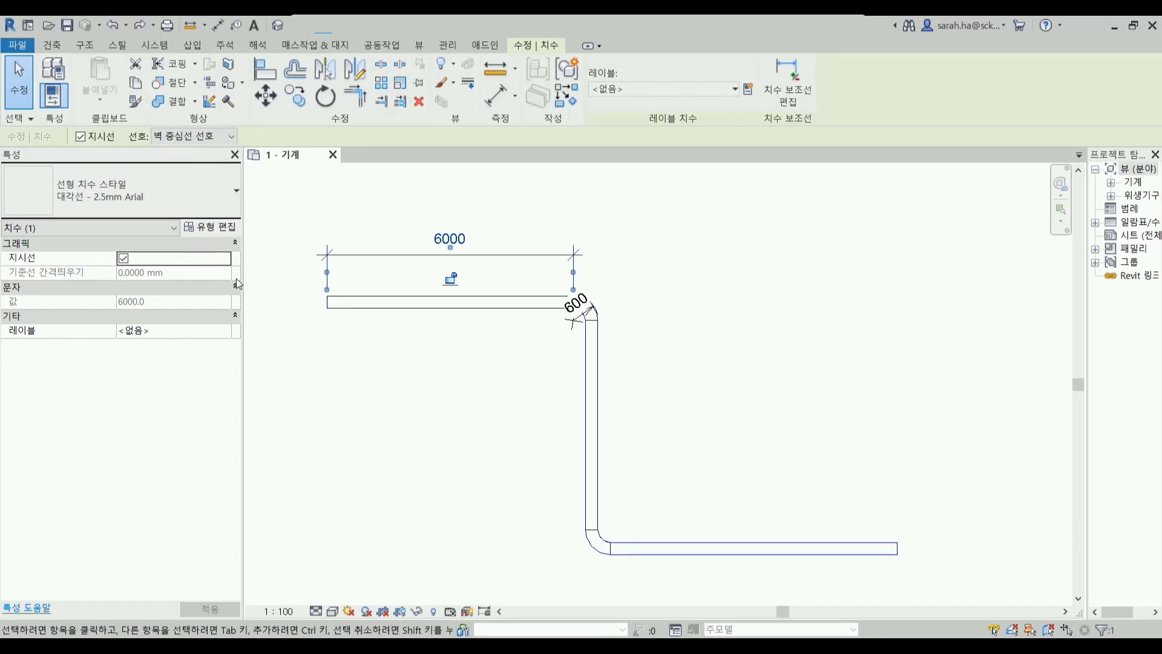
Duplicate the 대각선 - 2.5mm Arial dimension type as '대각선 - 5mm'.
{"action": "left_click", "coordinate": [211, 228]}
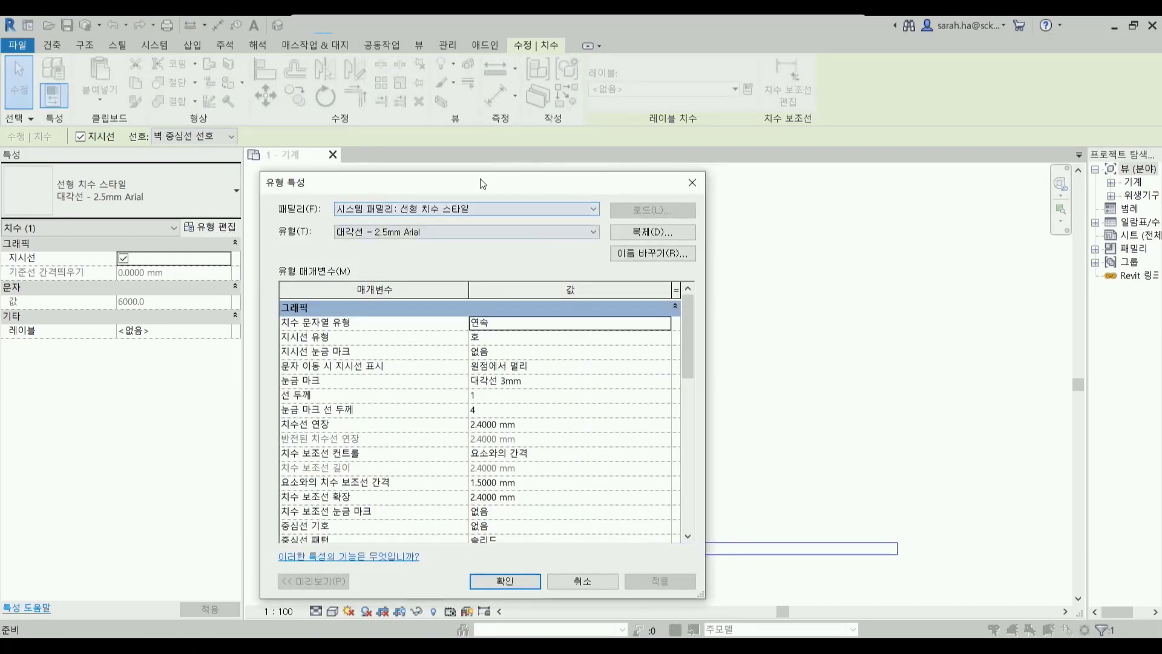
{"action": "left_click_drag", "start_coordinate": [483, 183], "coordinate": [481, 142]}
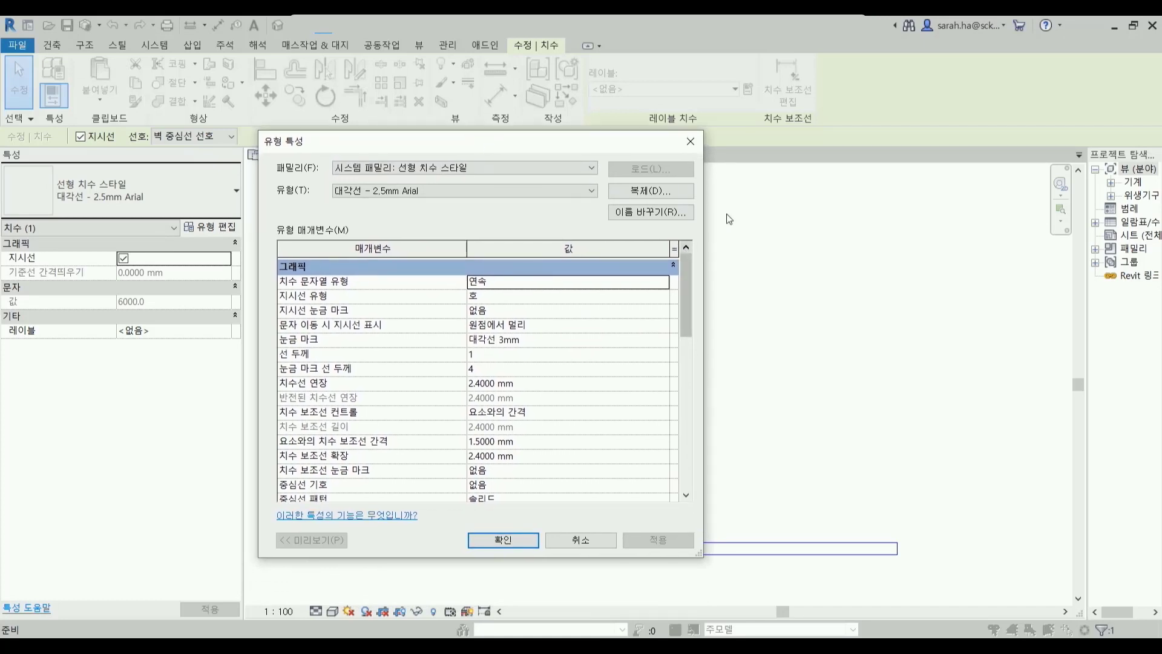
{"action": "left_click", "coordinate": [671, 197]}
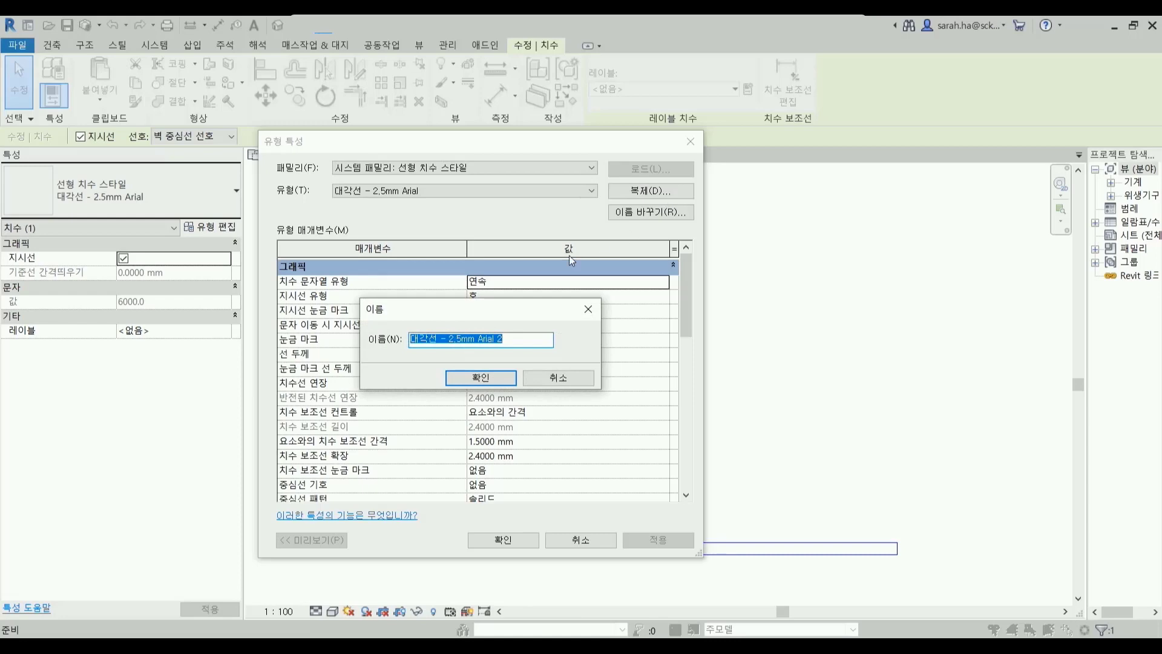
{"action": "left_click", "coordinate": [452, 340]}
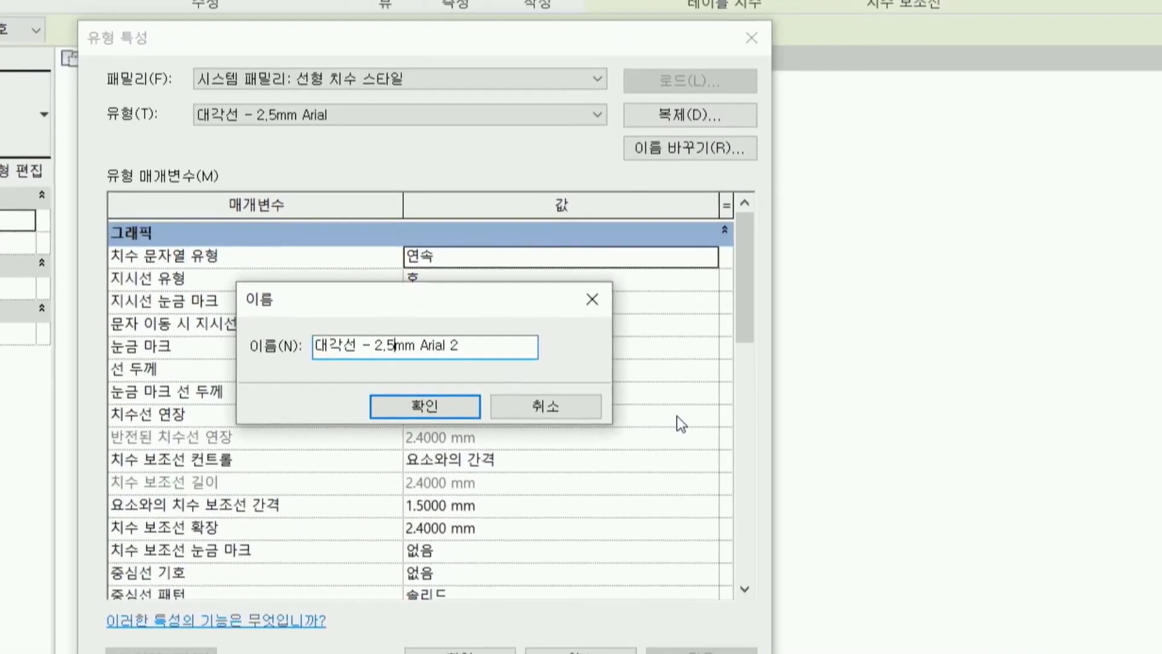
{"action": "key", "text": "BackSpace"}
{"action": "key", "text": "BackSpace"}
{"action": "key", "text": "BackSpace"}
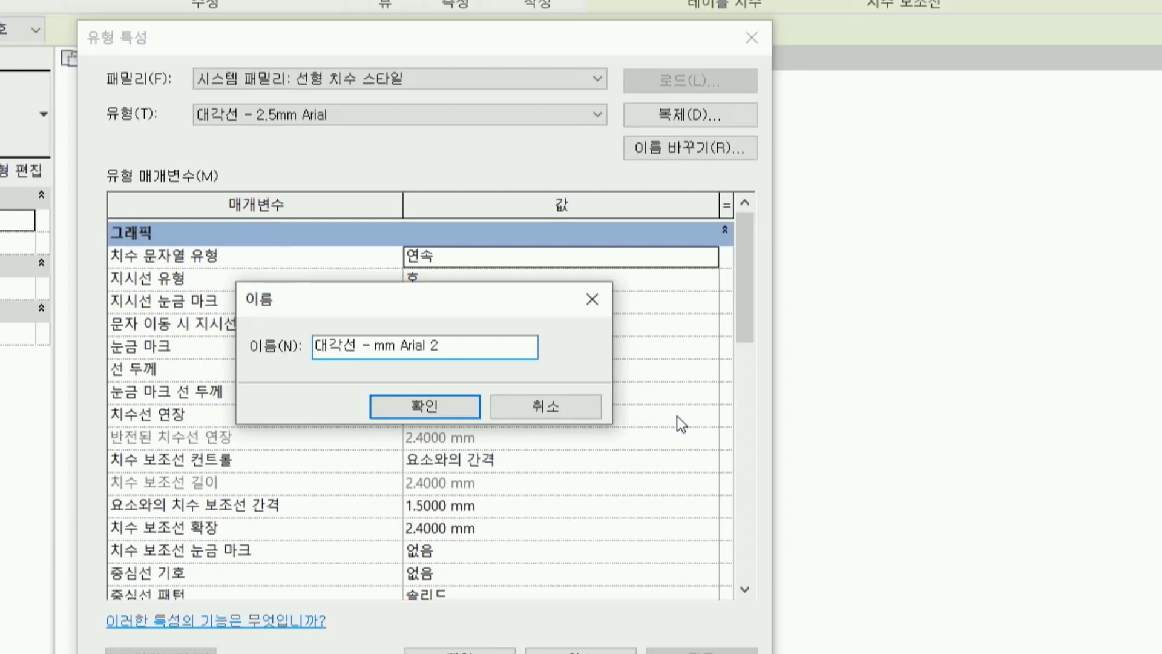
{"action": "type", "text": "5"}
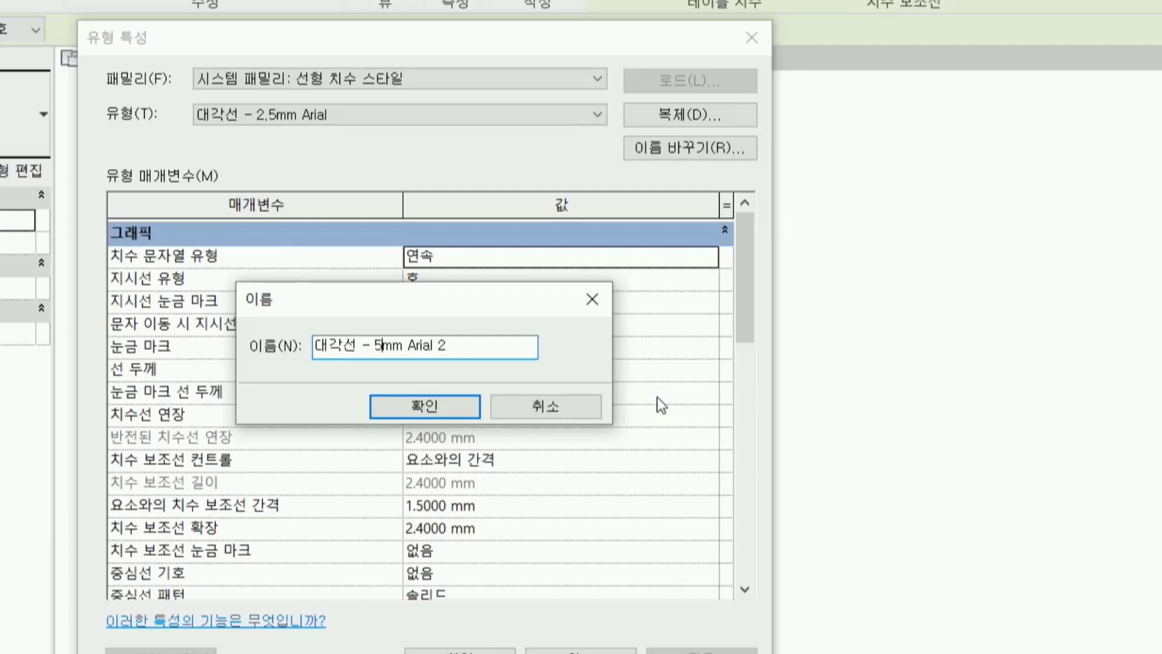
{"action": "left_click_drag", "start_coordinate": [461, 346], "coordinate": [407, 345]}
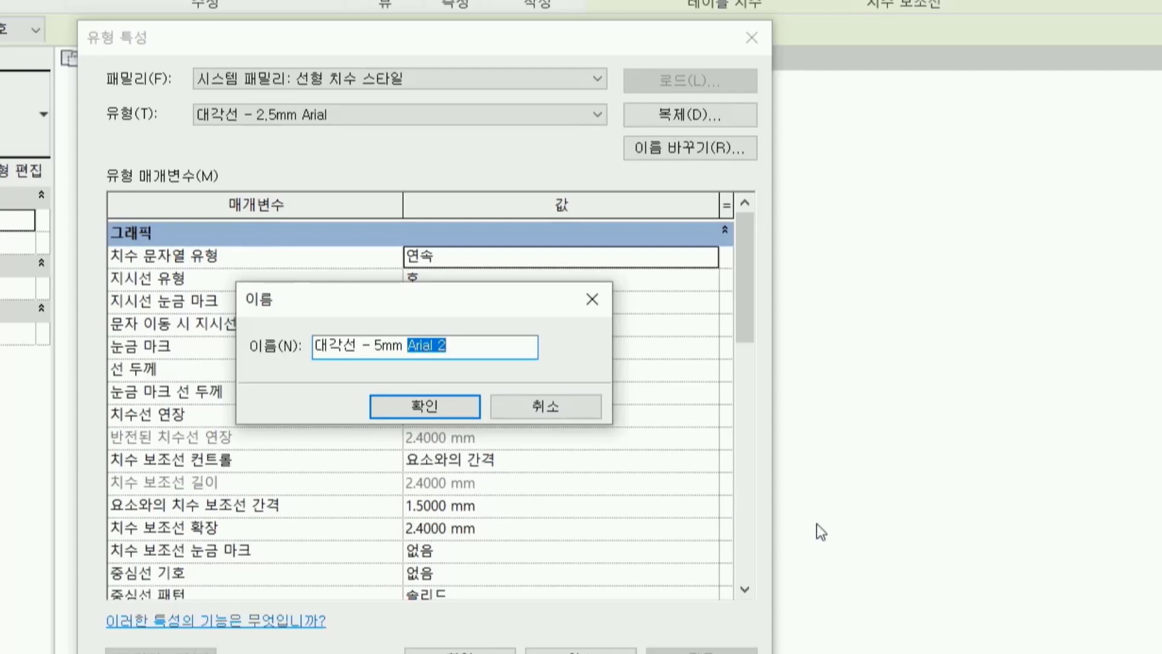
{"action": "key", "text": "BackSpace"}
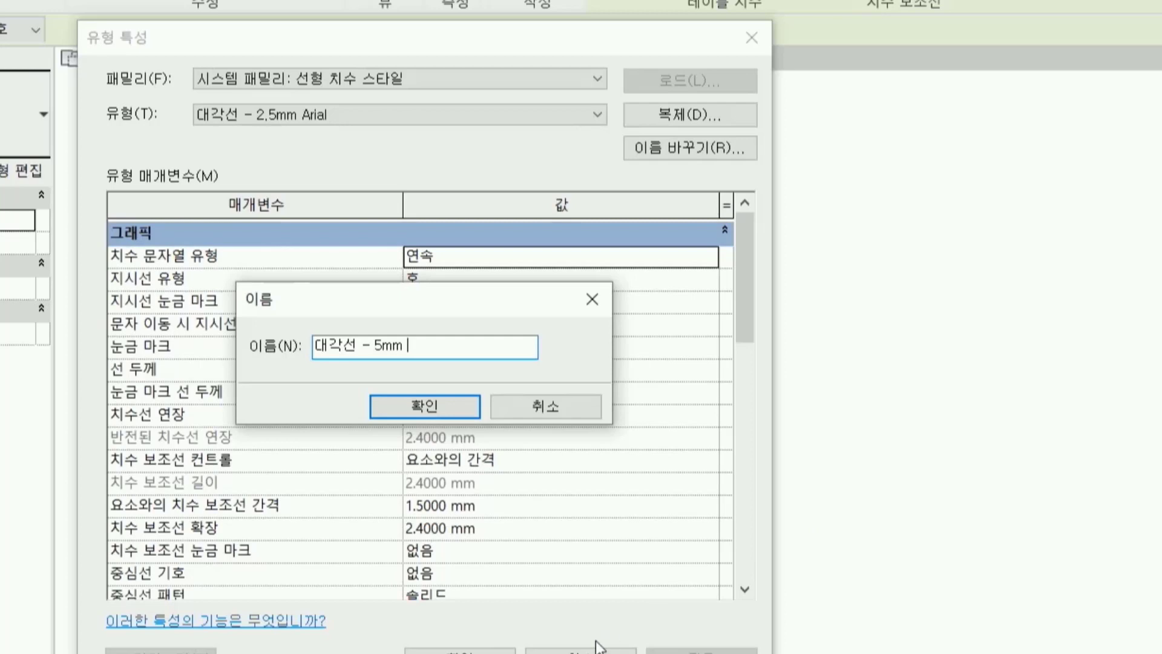
{"action": "left_click", "coordinate": [409, 408]}
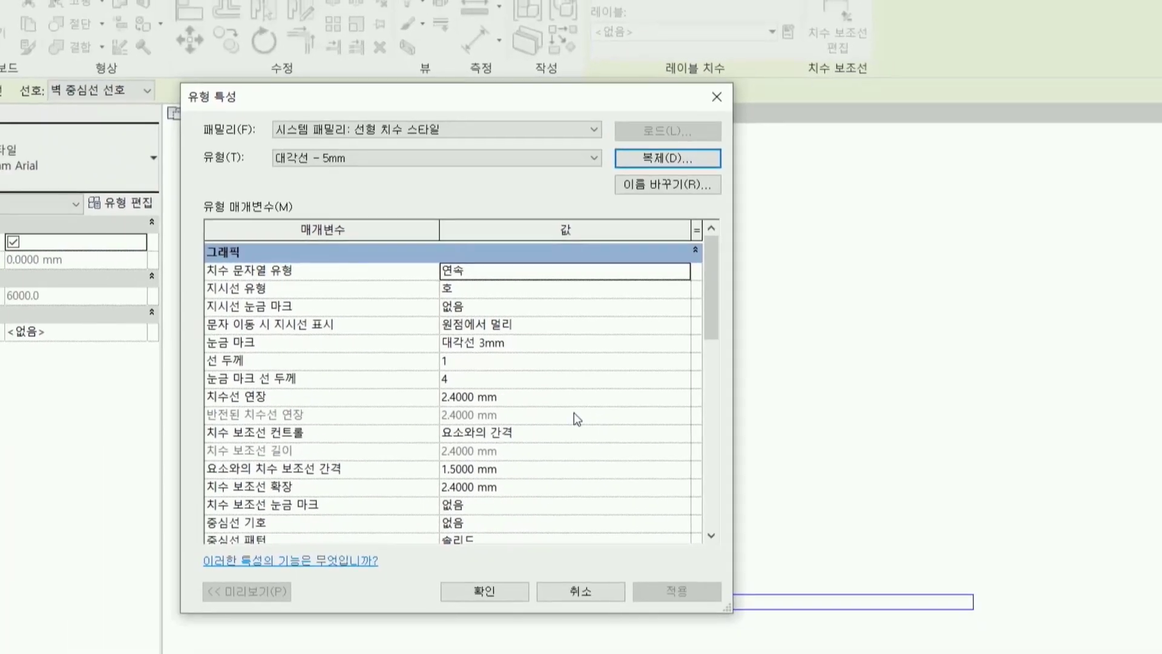
Set the 대각선 - 5mm type's Text Size to 5 mm.
{"action": "scroll", "coordinate": [575, 405], "scroll_direction": "down", "scroll_amount": 1}
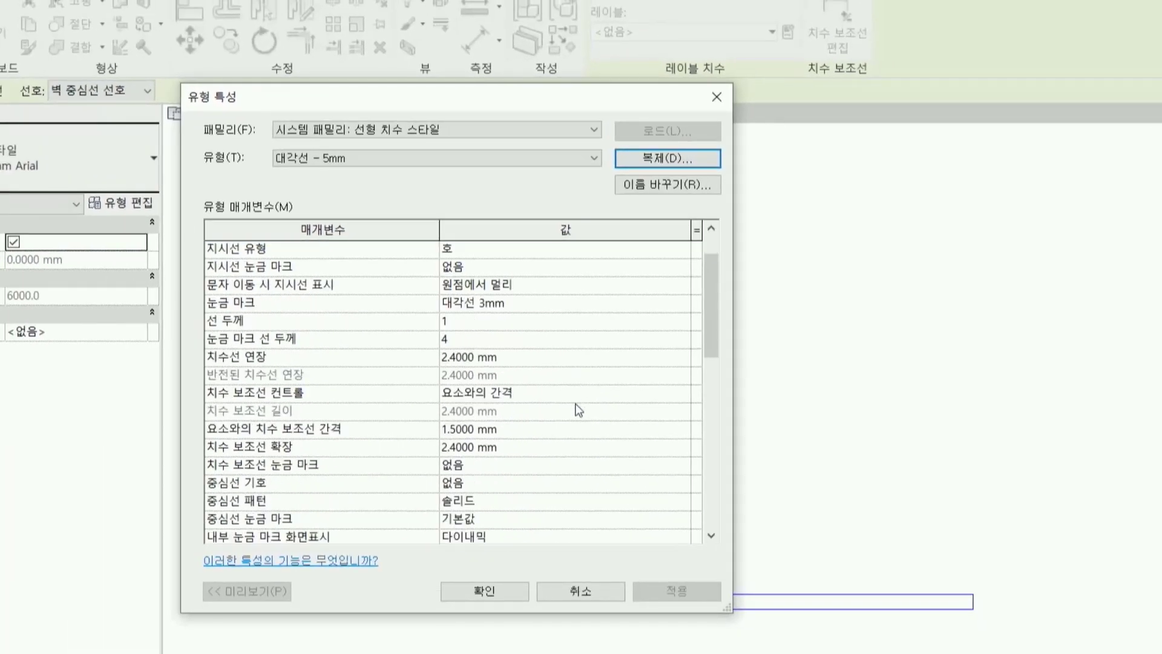
{"action": "scroll", "coordinate": [576, 405], "scroll_direction": "down", "scroll_amount": 4}
{"action": "scroll", "coordinate": [575, 405], "scroll_direction": "down", "scroll_amount": 3}
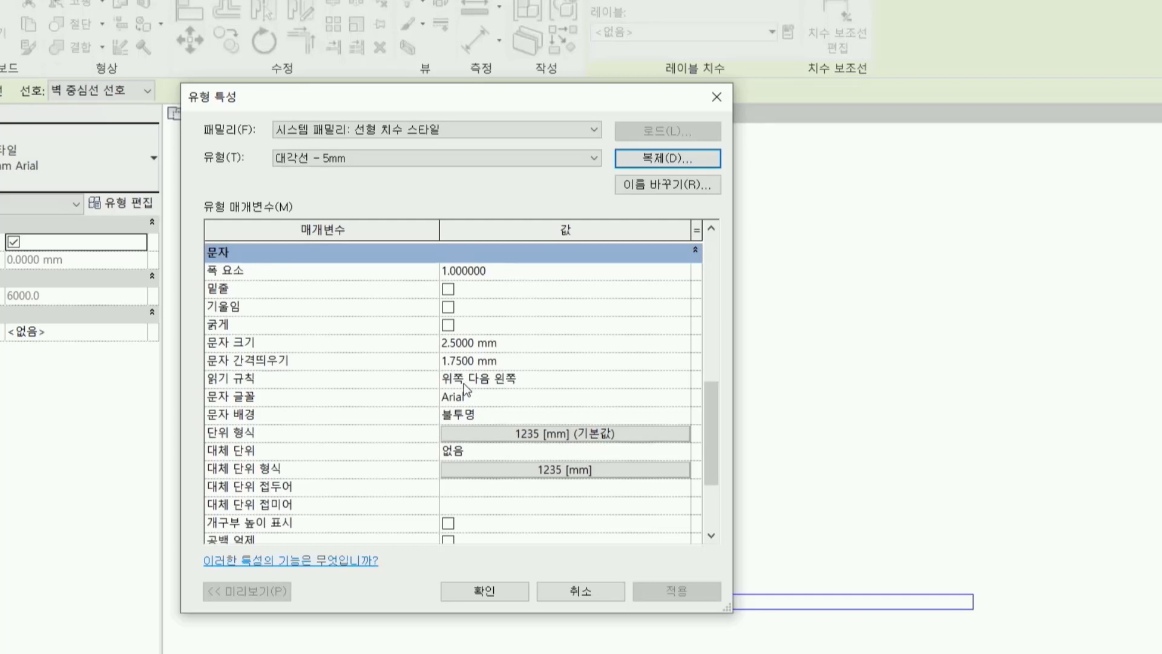
{"action": "left_click", "coordinate": [512, 342]}
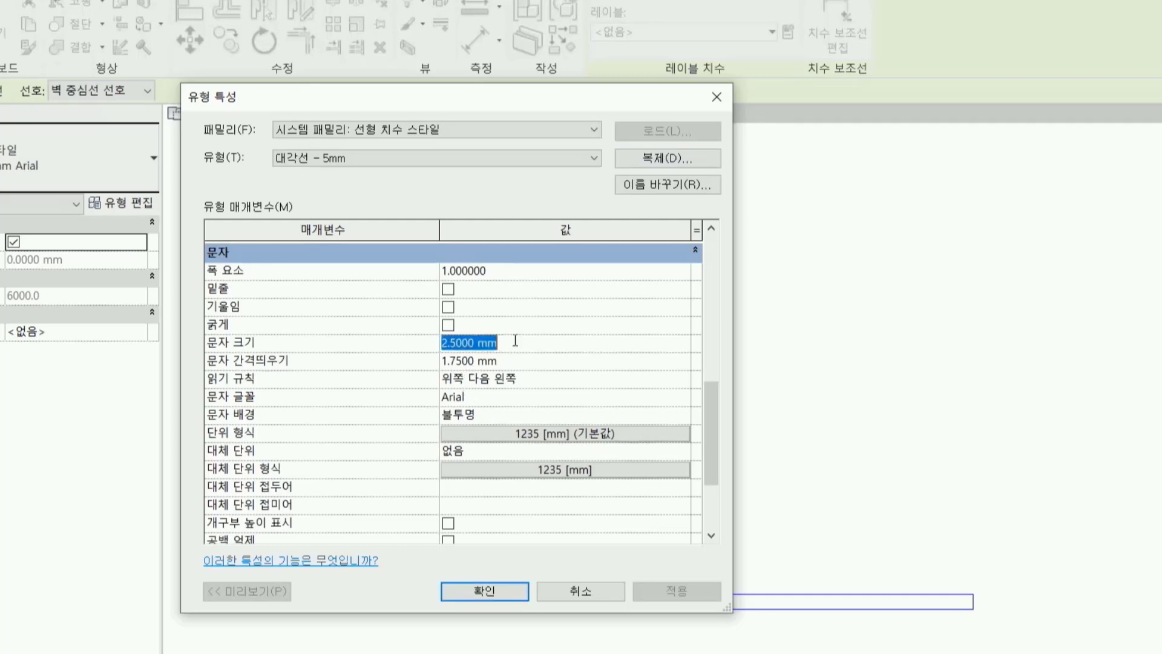
{"action": "type", "text": "5"}
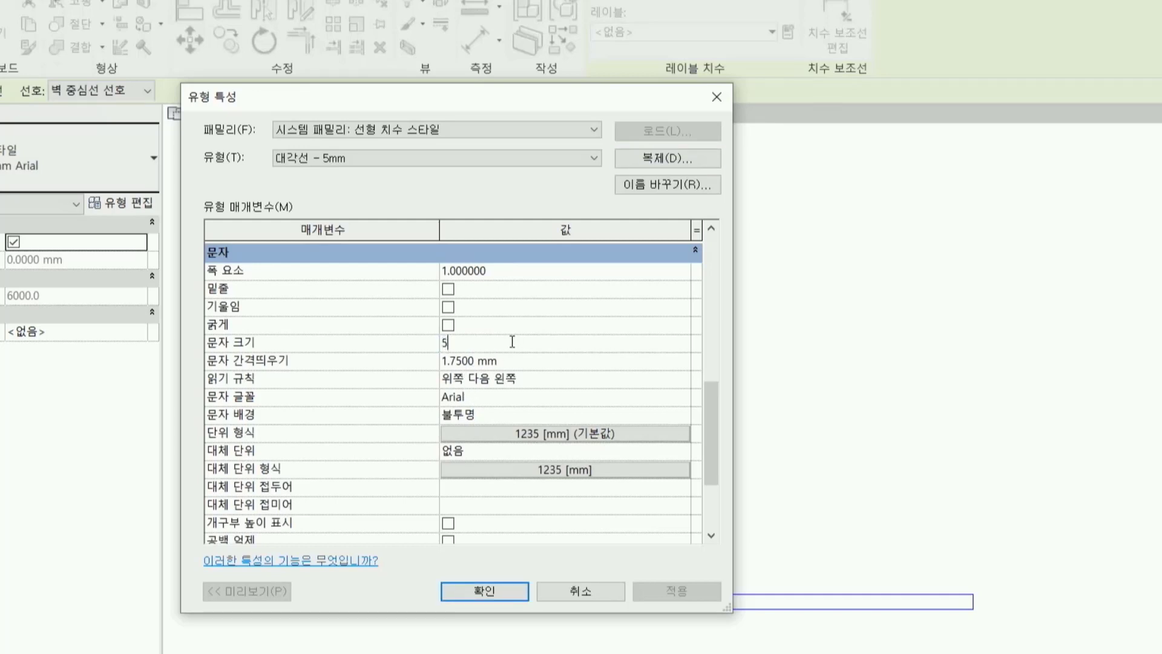
{"action": "left_click", "coordinate": [569, 400]}
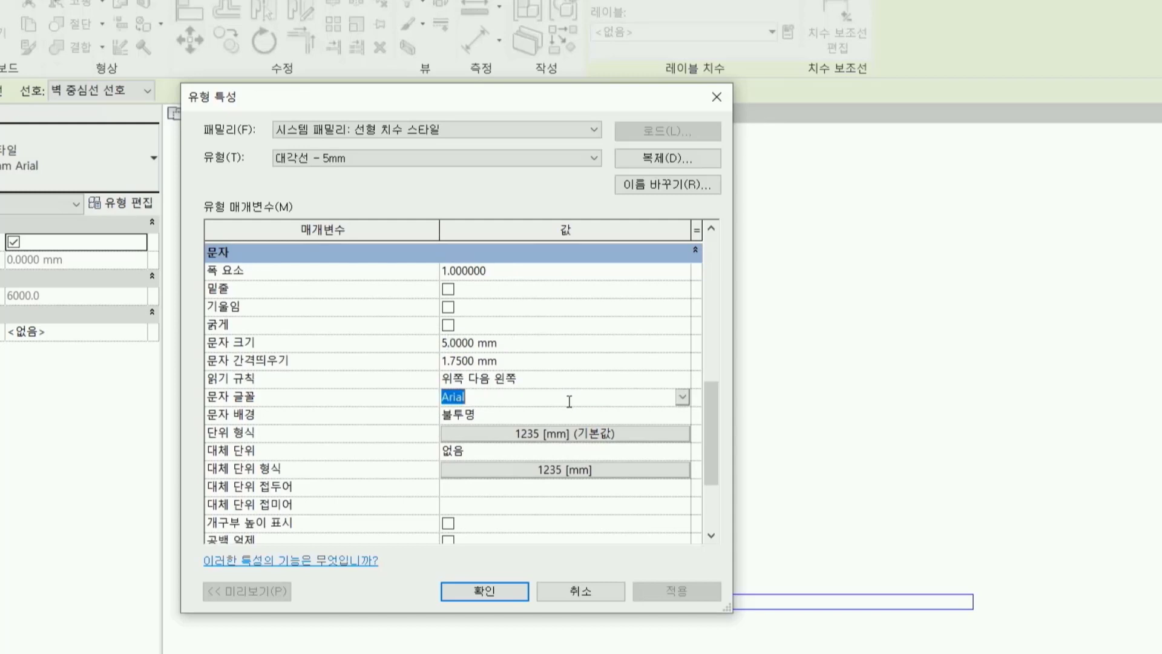
Set the Text Font to 맑은 고딕 and apply the new dimension type.
{"action": "left_click", "coordinate": [682, 398]}
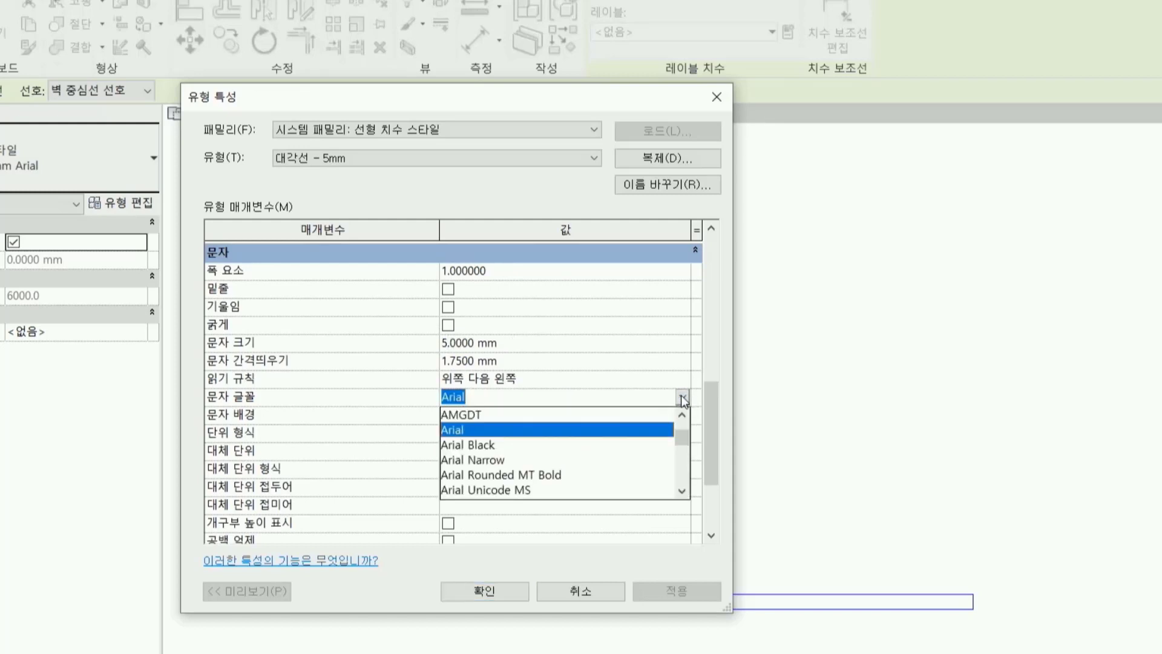
{"action": "scroll", "coordinate": [594, 455], "scroll_direction": "down", "scroll_amount": 2}
{"action": "scroll", "coordinate": [593, 455], "scroll_direction": "down", "scroll_amount": 3}
{"action": "scroll", "coordinate": [593, 455], "scroll_direction": "down", "scroll_amount": 5}
{"action": "scroll", "coordinate": [593, 450], "scroll_direction": "down", "scroll_amount": 10}
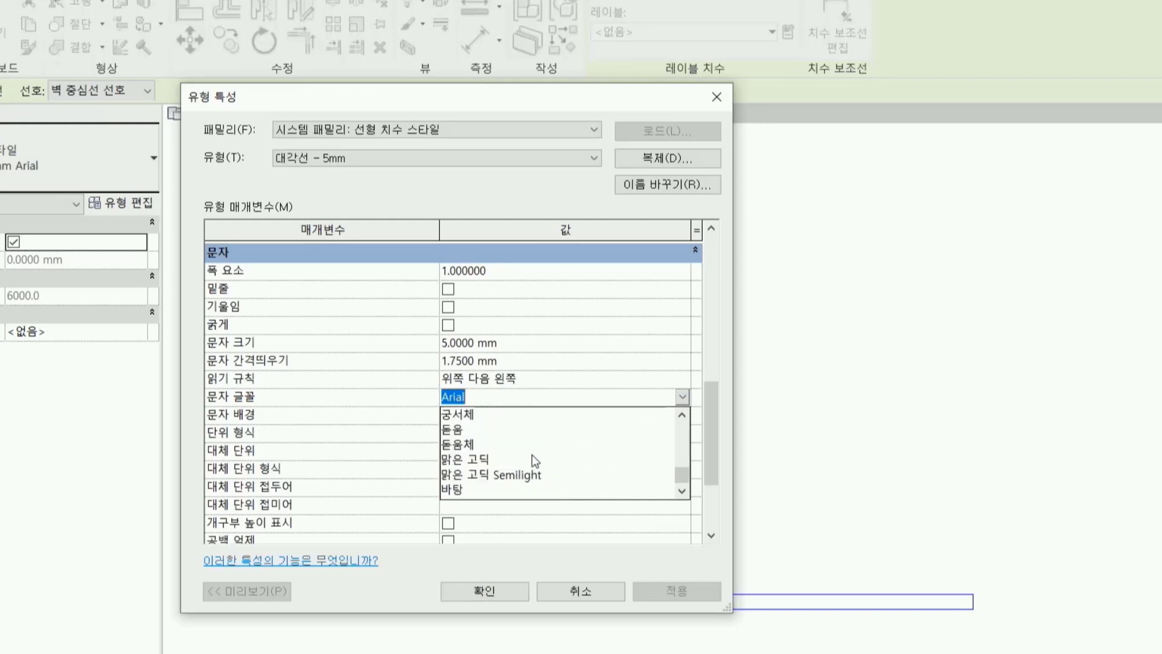
{"action": "left_click", "coordinate": [492, 458]}
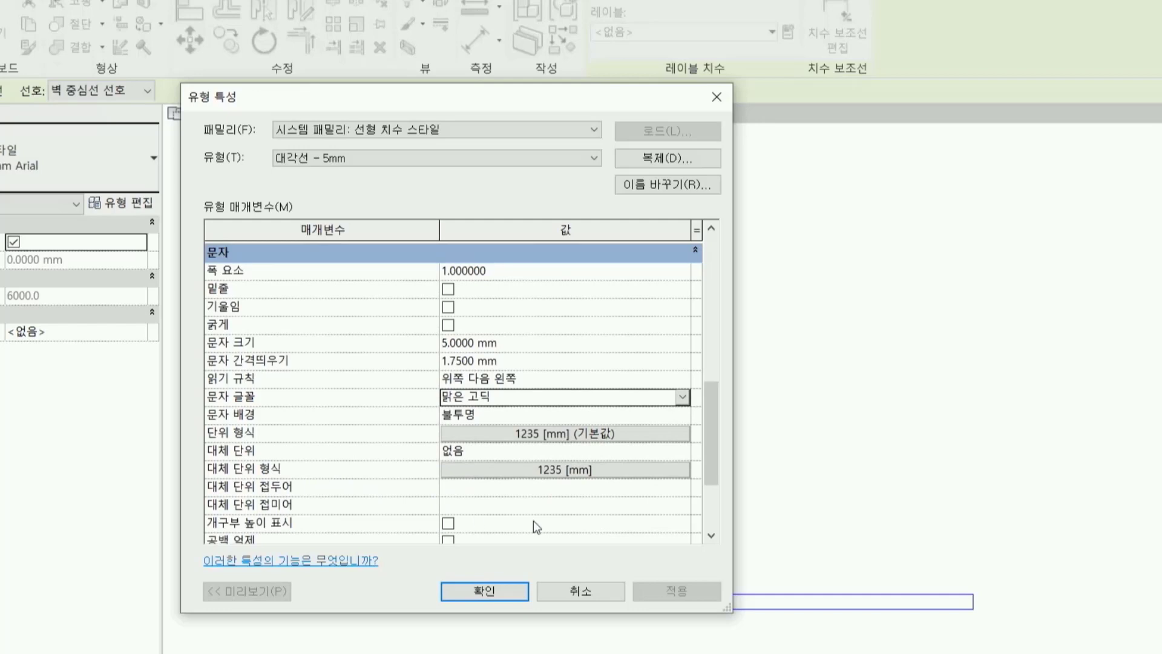
{"action": "left_click_drag", "start_coordinate": [713, 452], "coordinate": [715, 504]}
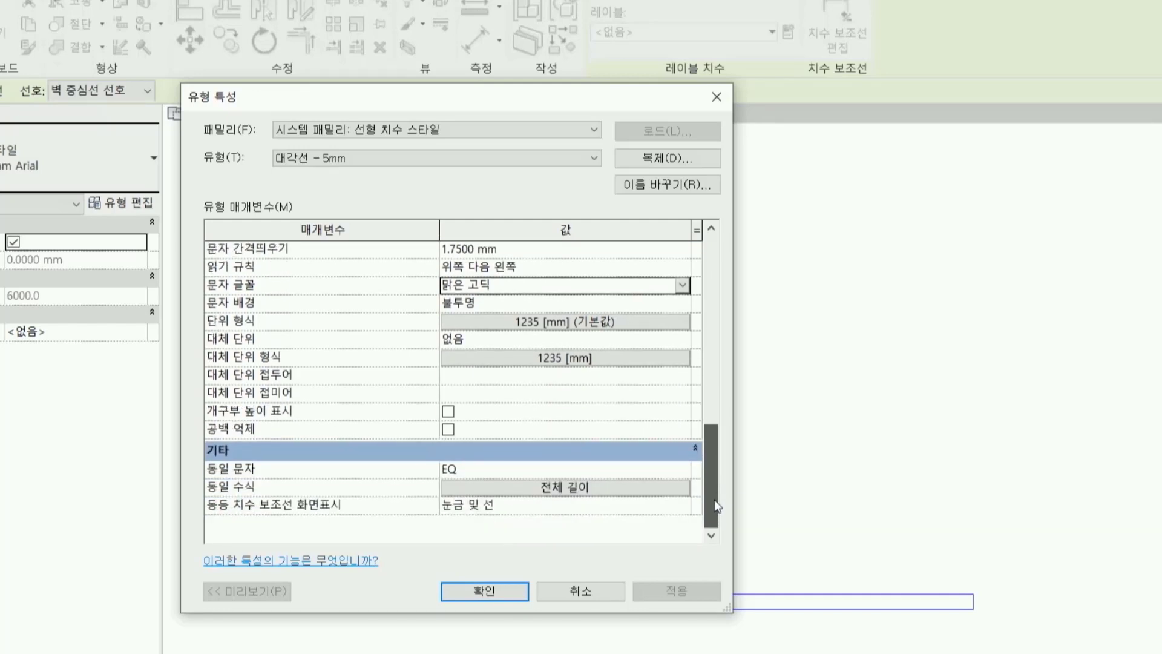
{"action": "left_click_drag", "start_coordinate": [715, 499], "coordinate": [714, 481]}
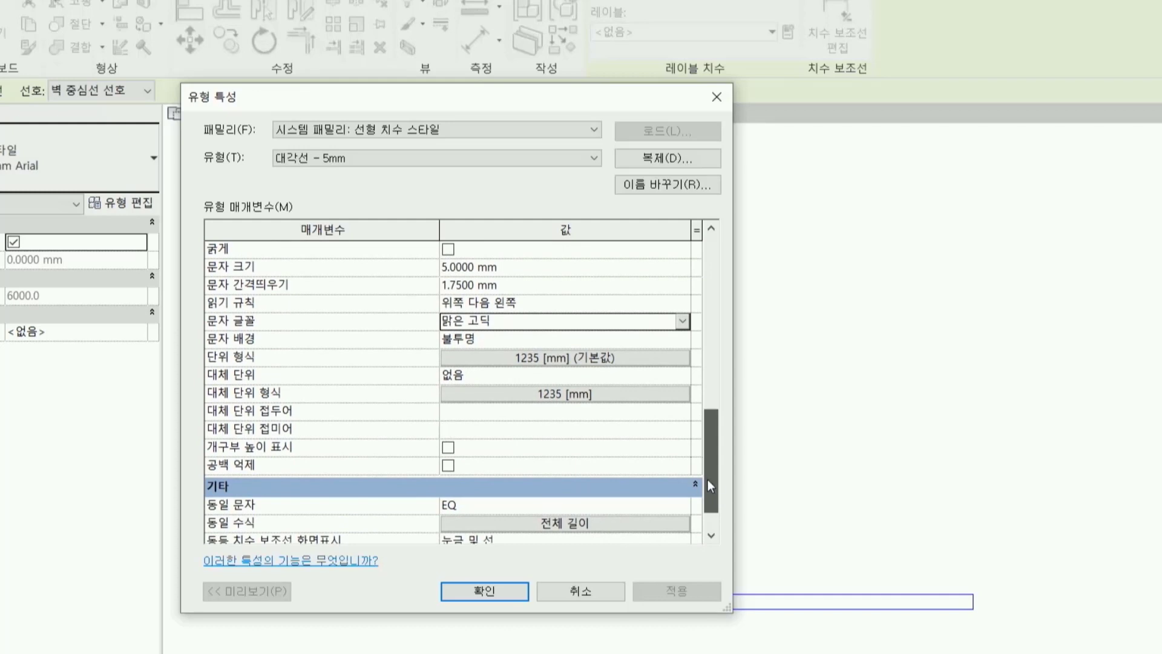
{"action": "left_click_drag", "start_coordinate": [707, 479], "coordinate": [710, 286]}
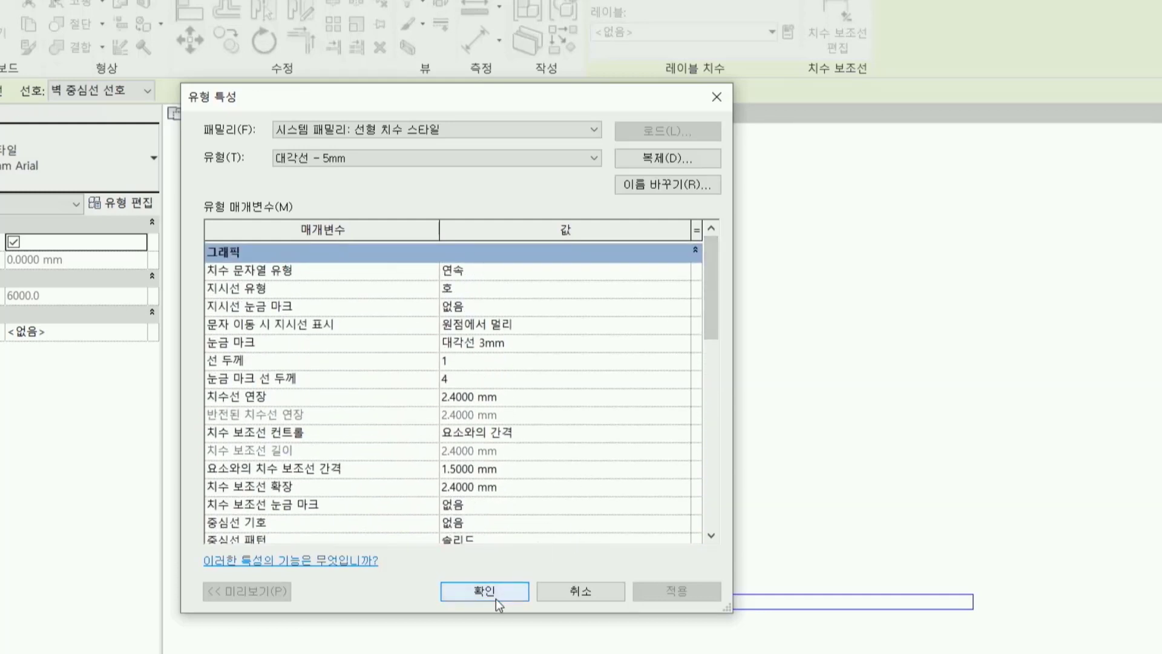
{"action": "left_click", "coordinate": [497, 597]}
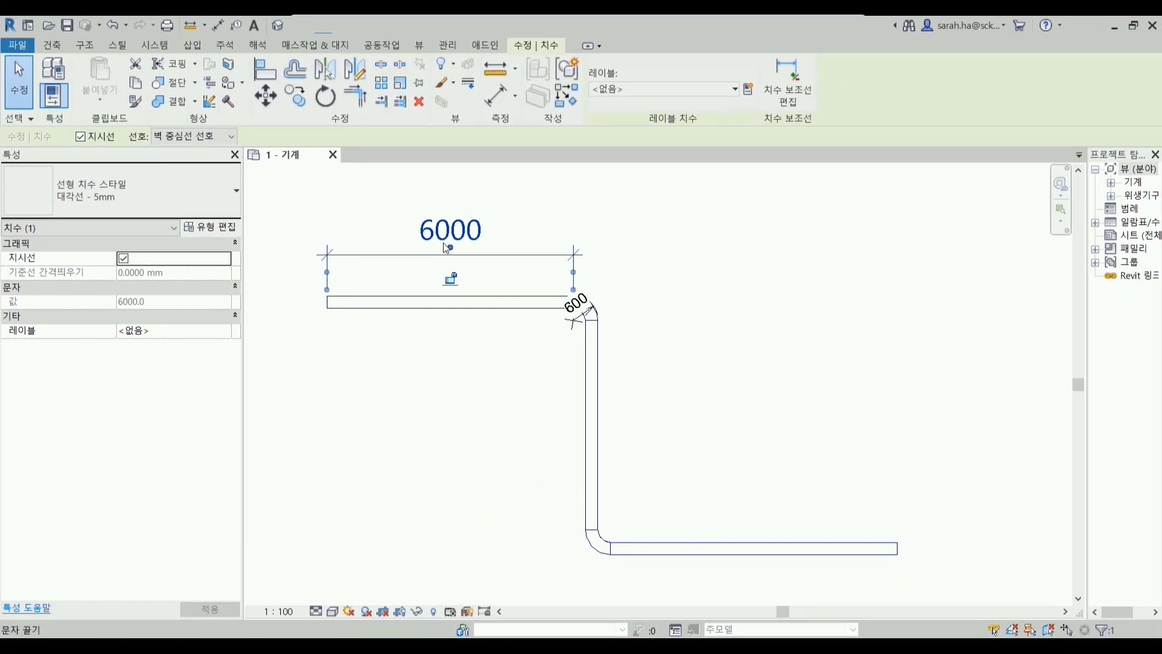
Switch the 6000 dimension to 대각선 - 2.5mm Arial and open that type's properties.
{"action": "left_click", "coordinate": [402, 424]}
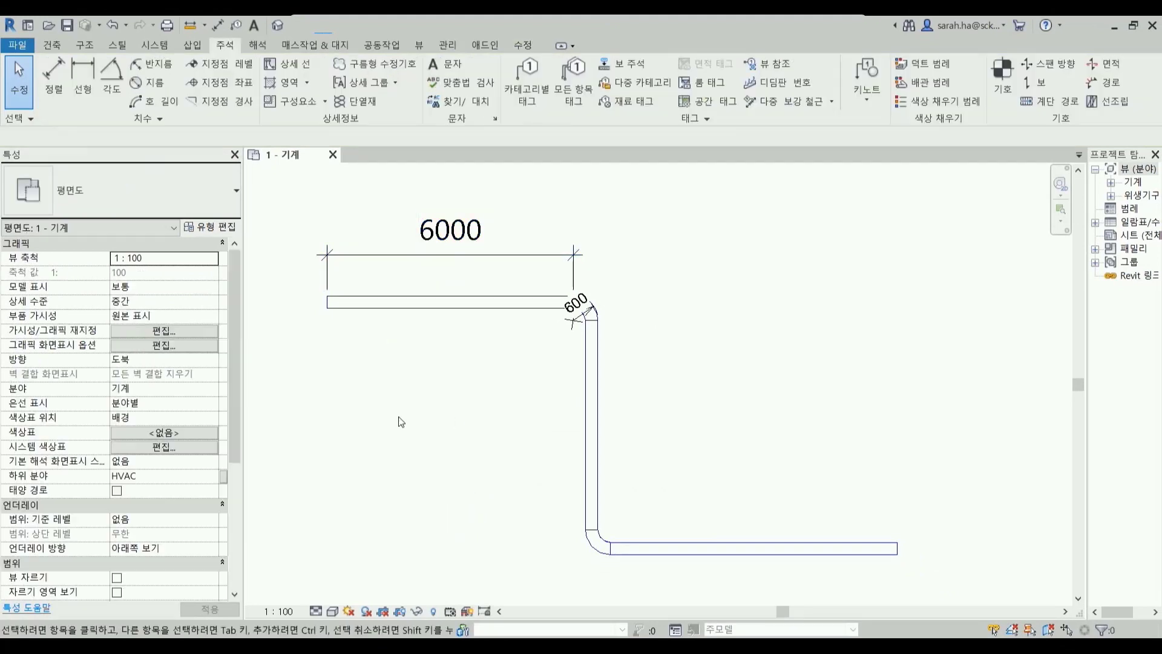
{"action": "left_click", "coordinate": [382, 261]}
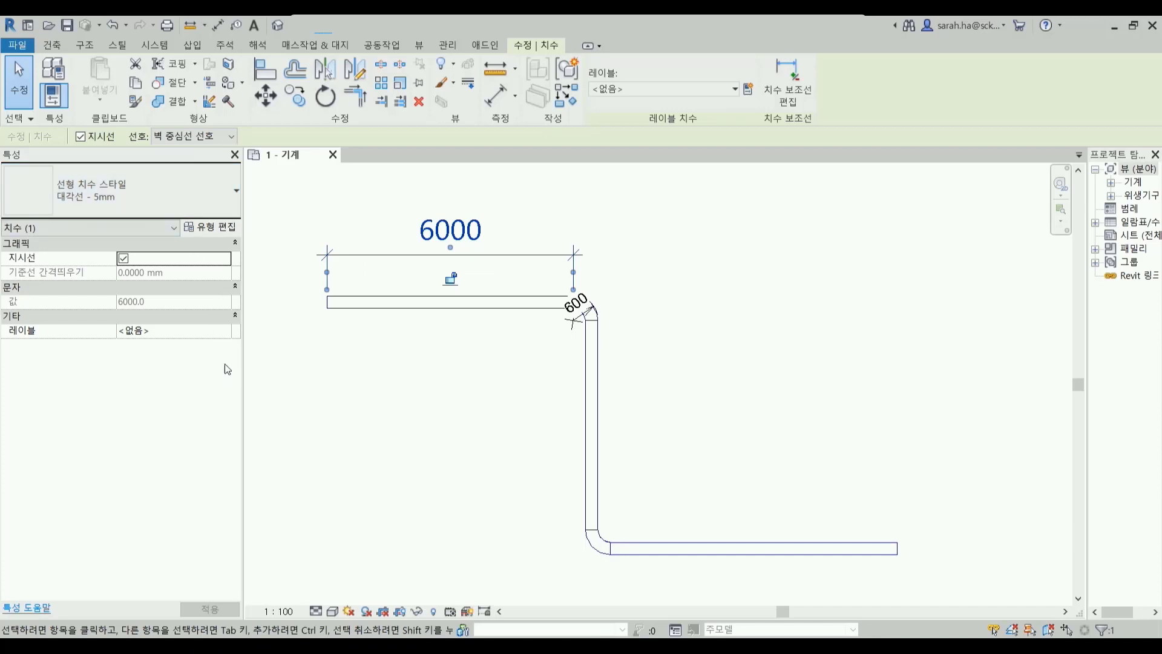
{"action": "left_click", "coordinate": [229, 199]}
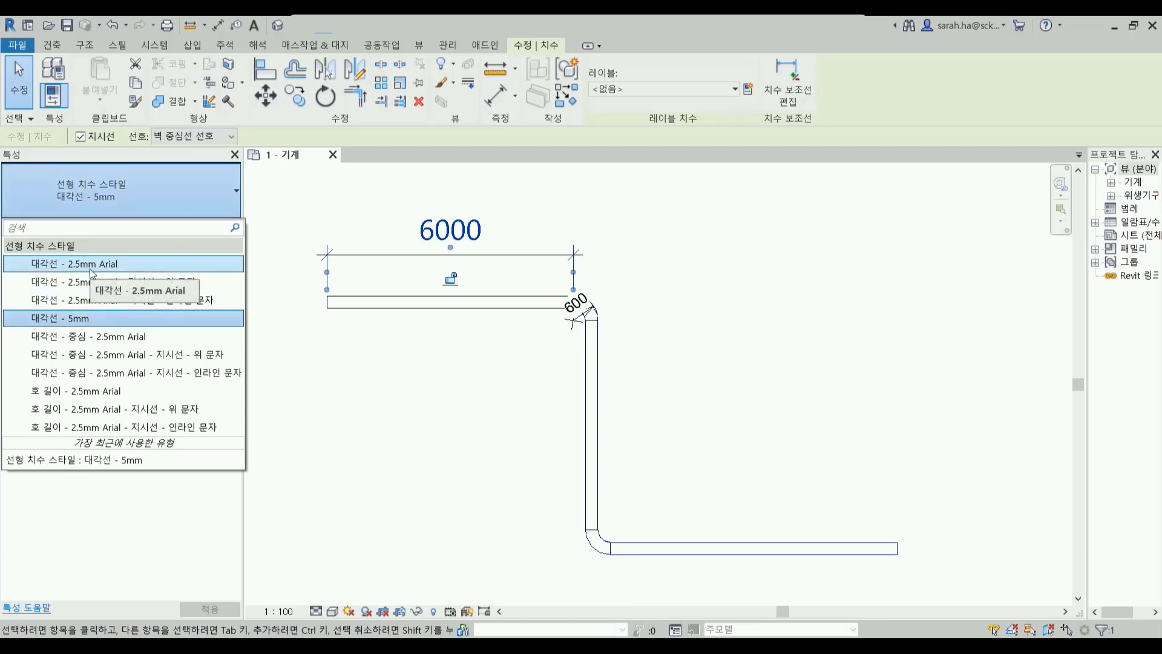
{"action": "left_click", "coordinate": [89, 268]}
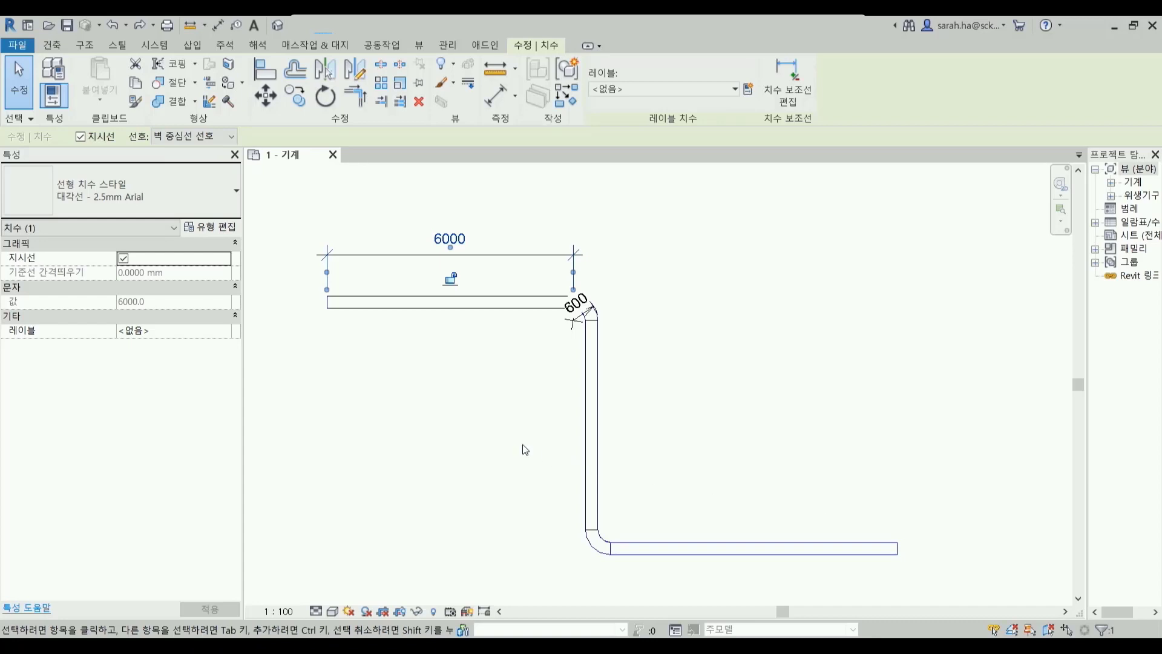
{"action": "left_click", "coordinate": [207, 229]}
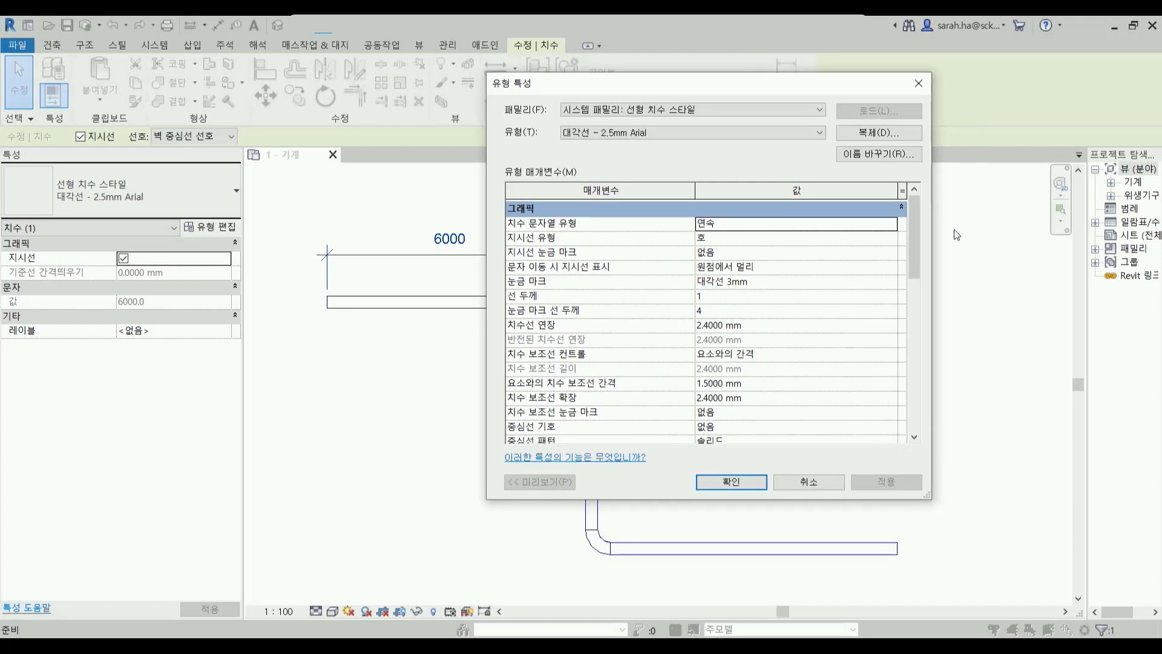
Set the 대각선 - 2.5mm Arial dimension colour to magenta and apply it.
{"action": "mouse_move", "coordinate": [916, 213]}
{"action": "left_mouse_down"}
{"action": "mouse_move", "coordinate": [952, 342]}
{"action": "mouse_move", "coordinate": [954, 259]}
{"action": "mouse_move", "coordinate": [979, 224]}
{"action": "mouse_move", "coordinate": [979, 256]}
{"action": "left_mouse_up"}
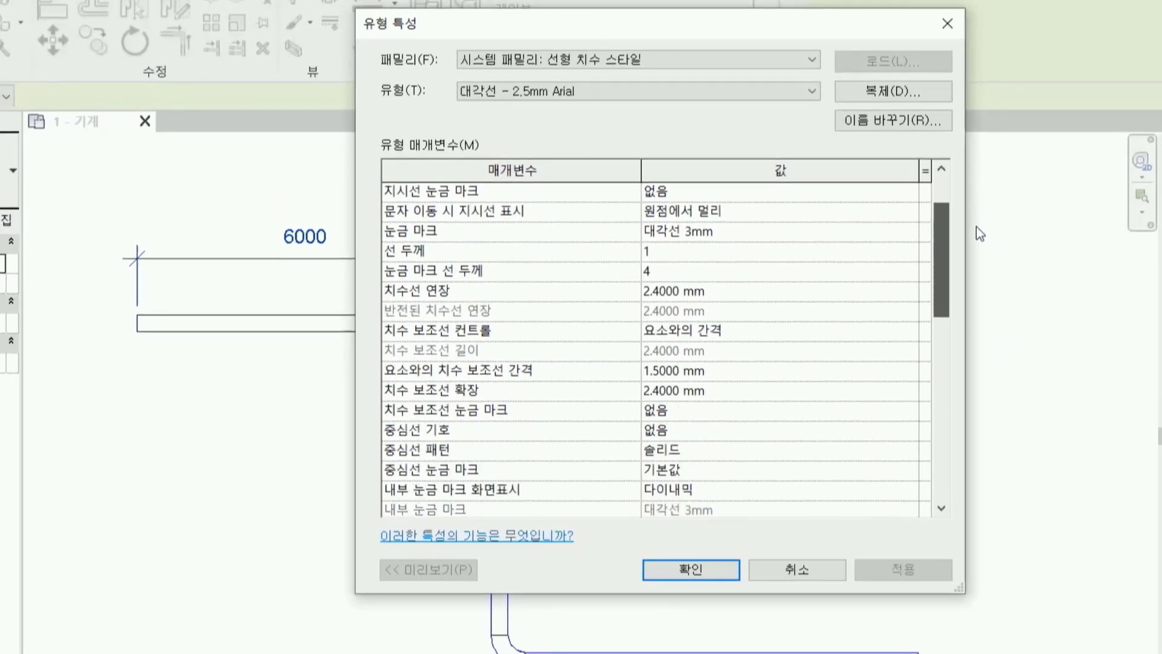
{"action": "left_click_drag", "start_coordinate": [979, 256], "coordinate": [979, 255]}
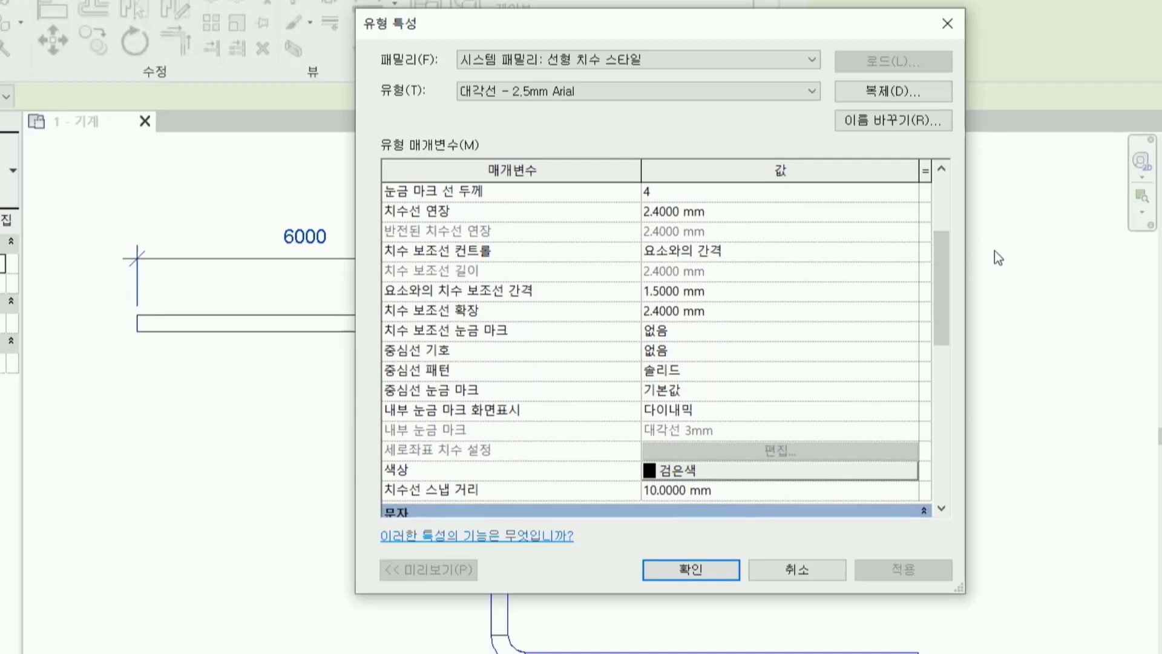
{"action": "left_click", "coordinate": [702, 467]}
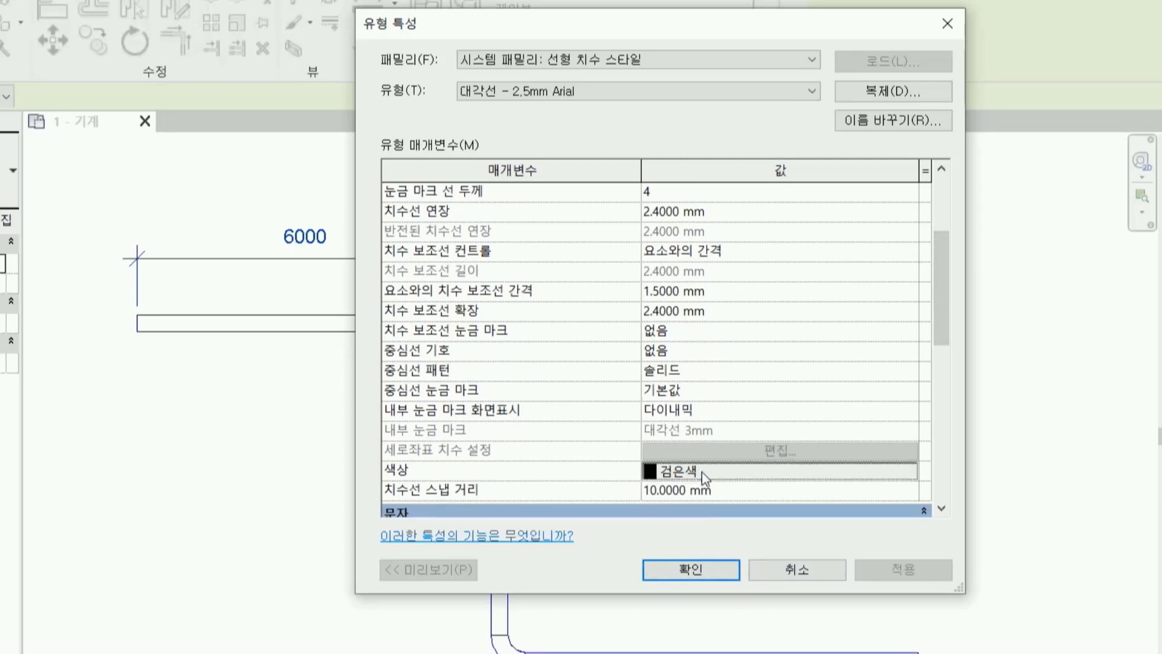
{"action": "left_click", "coordinate": [603, 326]}
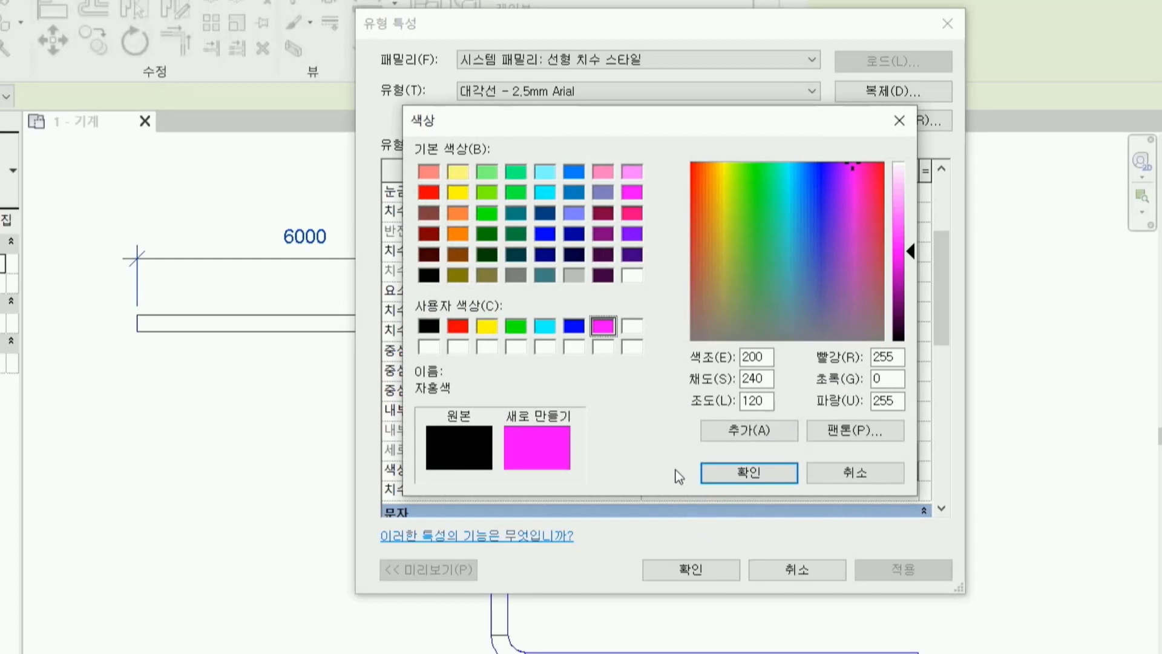
{"action": "left_click", "coordinate": [746, 474]}
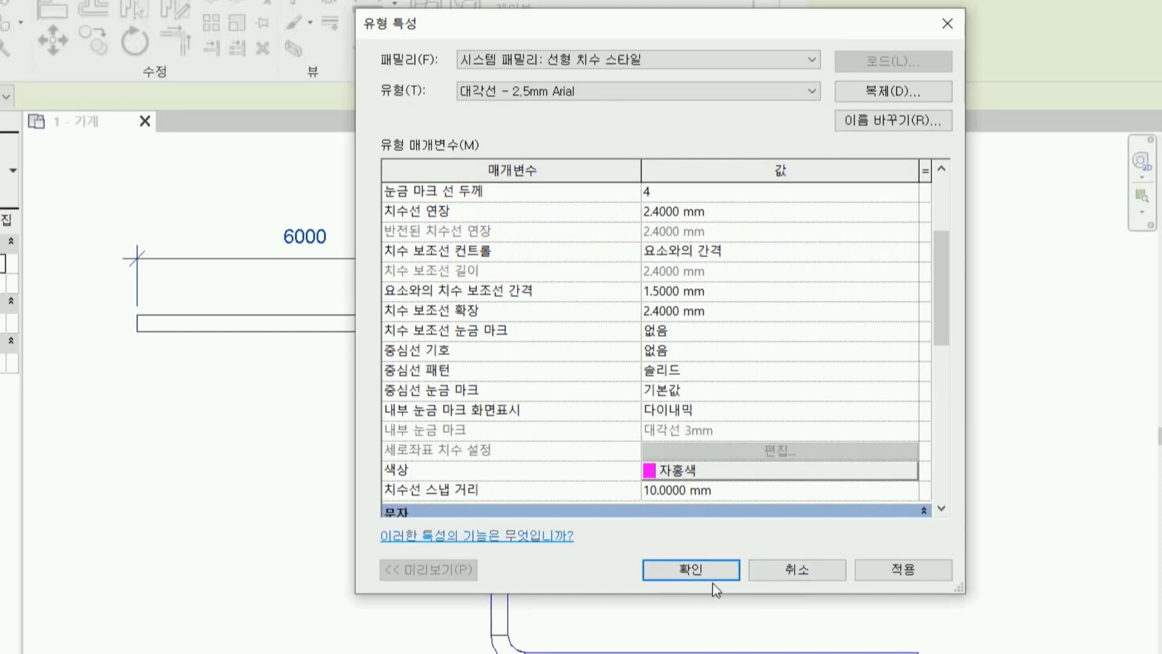
{"action": "left_click", "coordinate": [901, 576]}
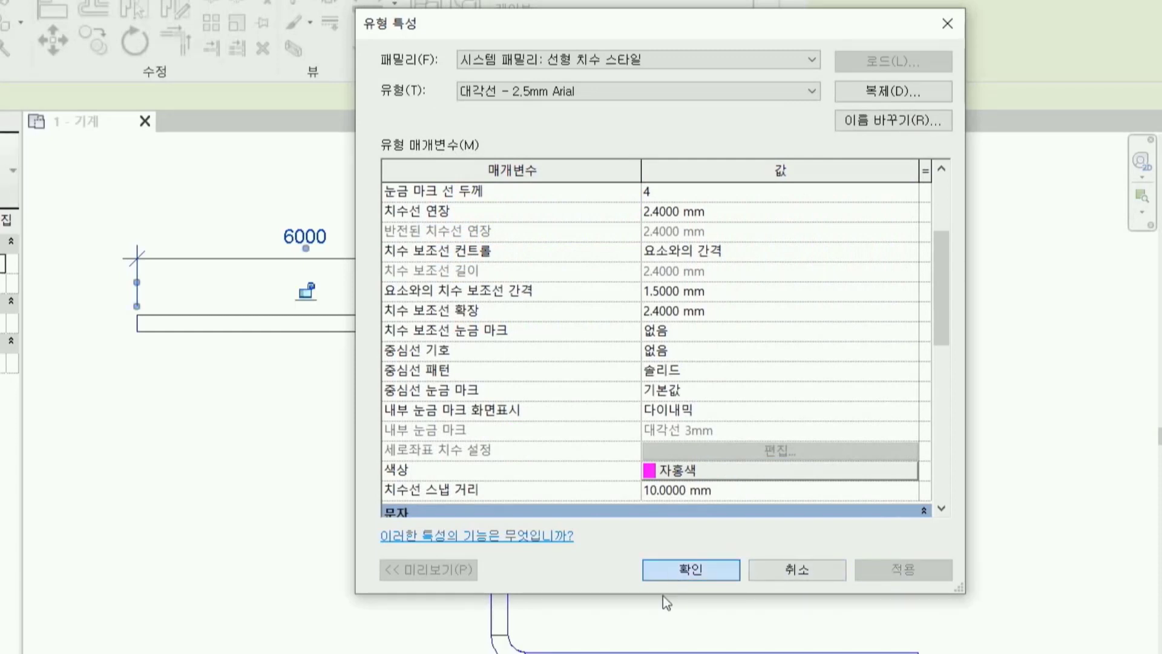
{"action": "left_click", "coordinate": [661, 572]}
{"action": "left_click", "coordinate": [309, 448]}
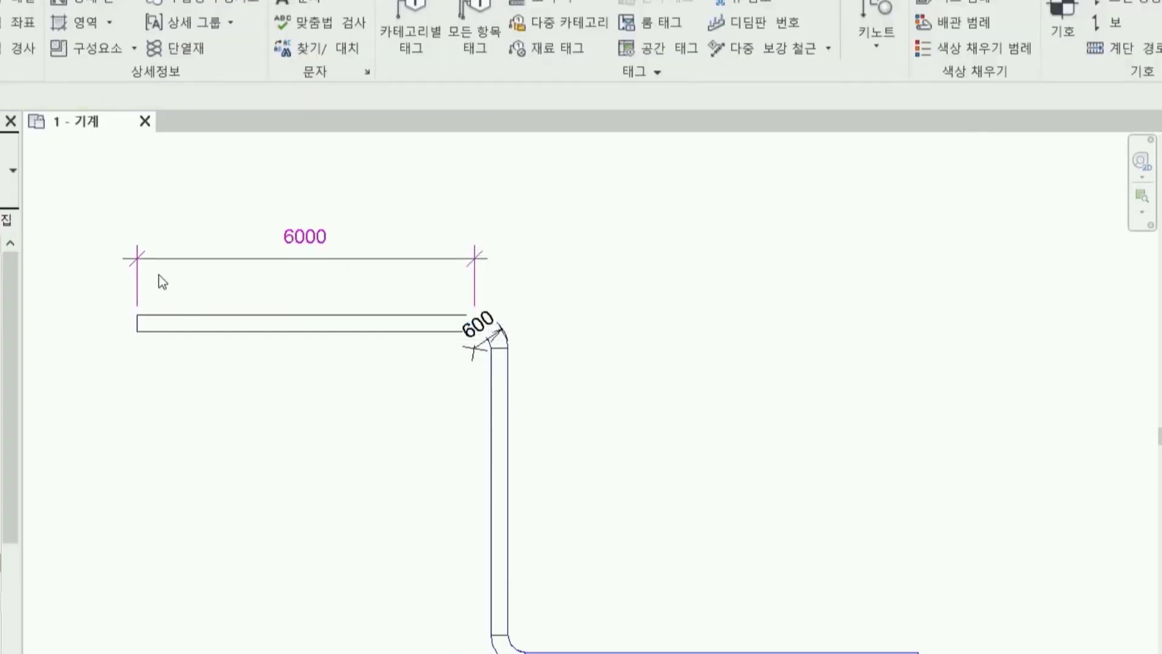
{"action": "scroll", "coordinate": [245, 397], "scroll_direction": "down", "scroll_amount": 3}
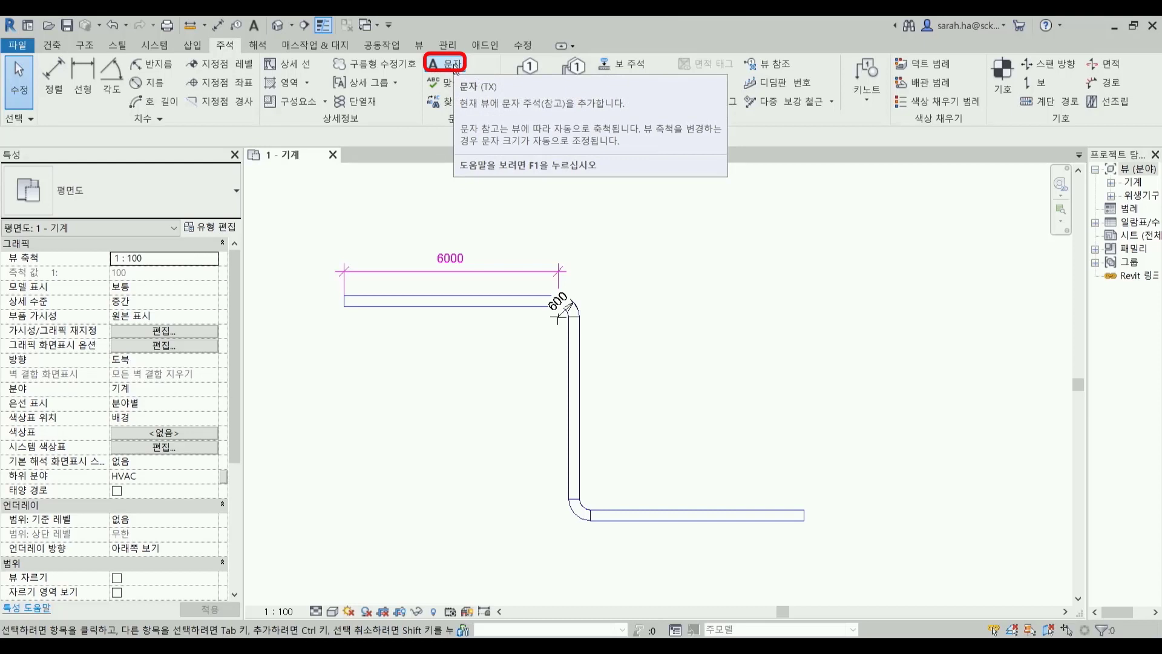
{"action": "left_click", "coordinate": [454, 66]}
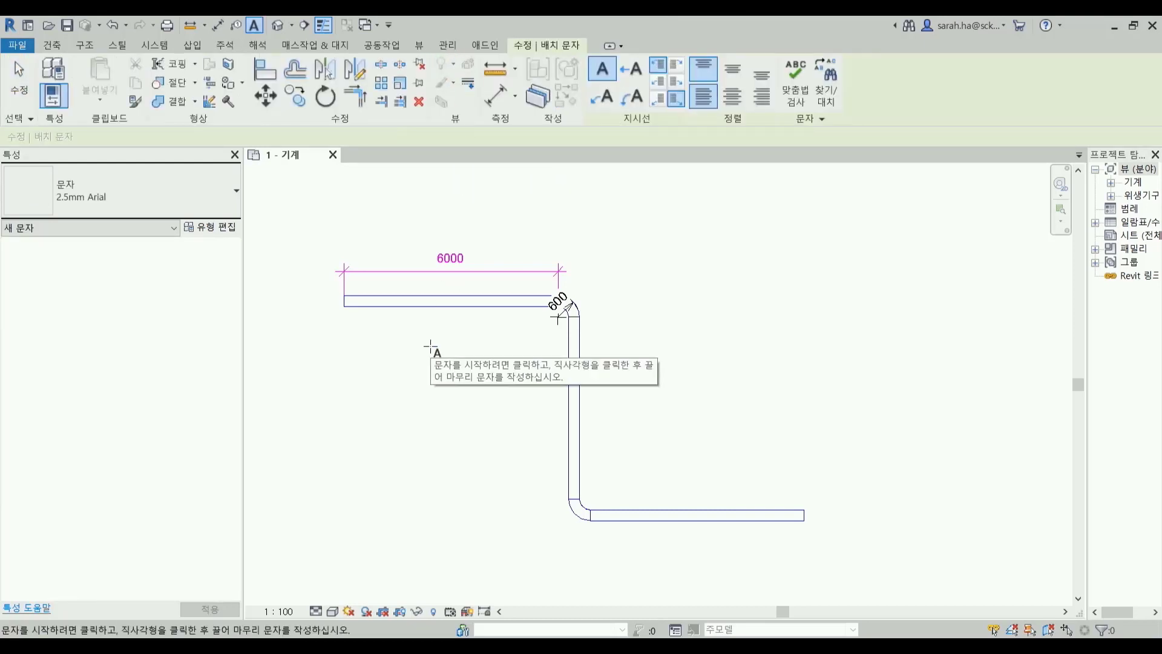
Place a 순환덕트 text note below the top duct.
{"action": "left_click", "coordinate": [394, 333]}
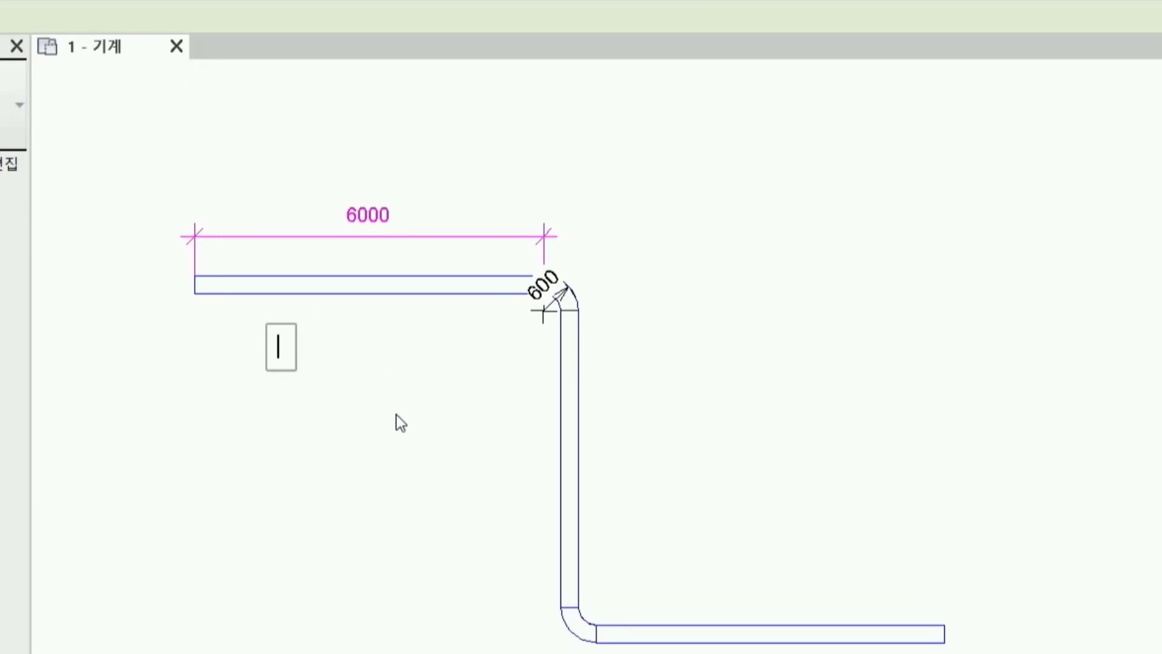
{"action": "type", "text": "수ㄴ화ㄴ덕트"}
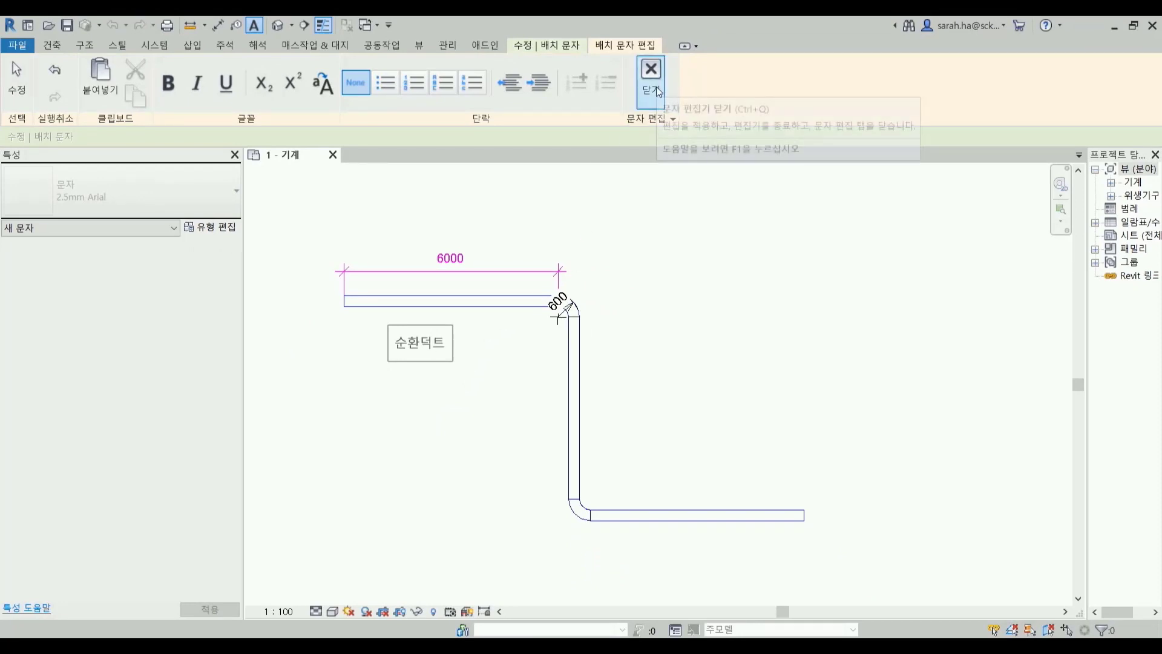
{"action": "left_click", "coordinate": [495, 403]}
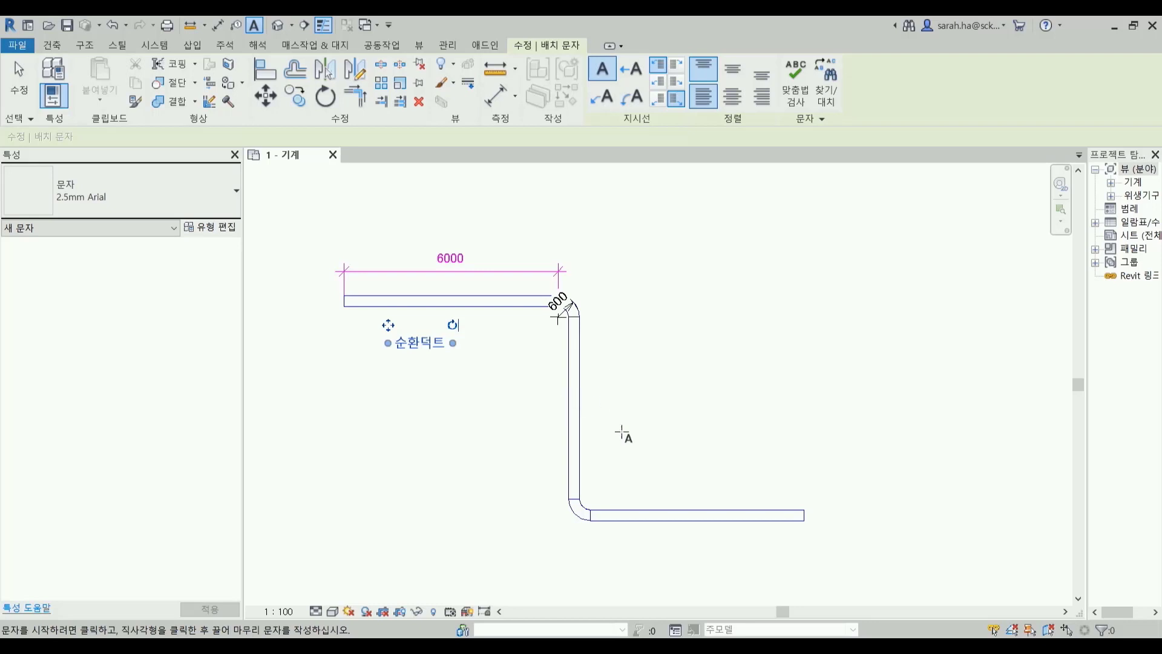
Place a 배기덕트 text note above the bottom duct and end text placement.
{"action": "left_click", "coordinate": [714, 481]}
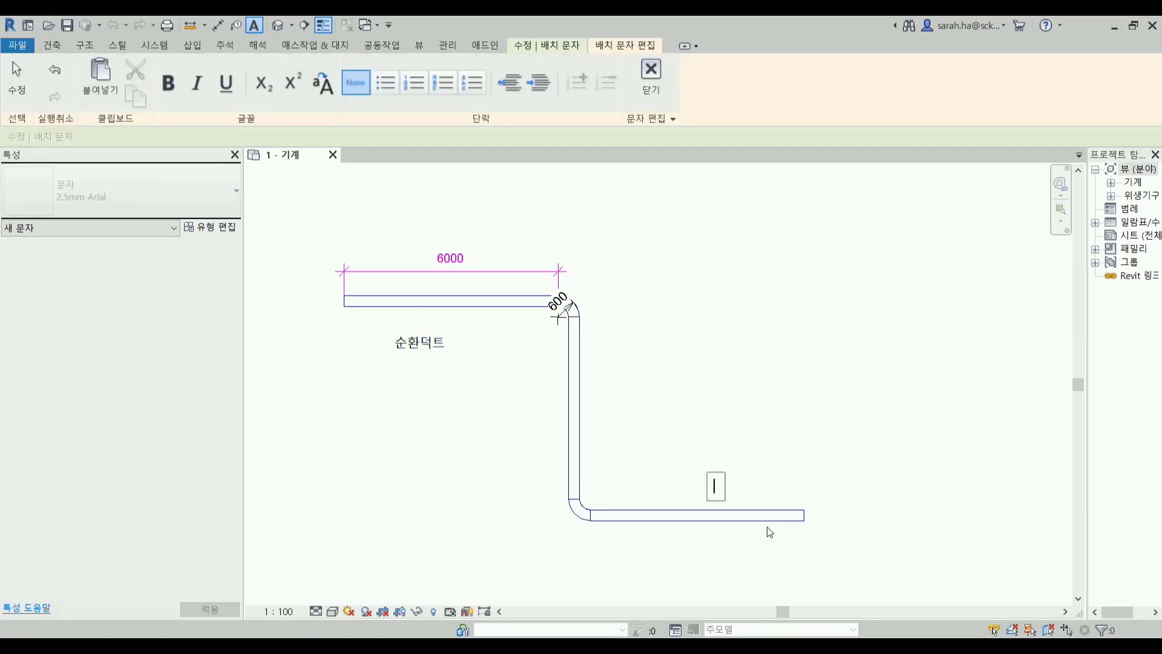
{"action": "type", "text": "배기덕트"}
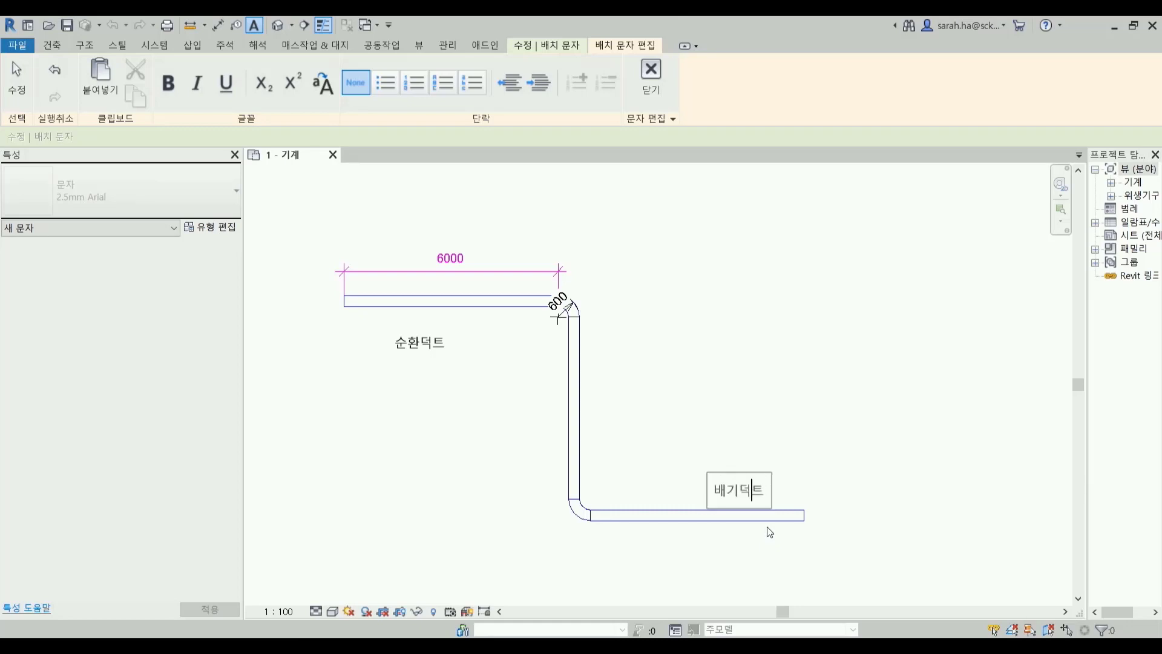
{"action": "left_click", "coordinate": [651, 76]}
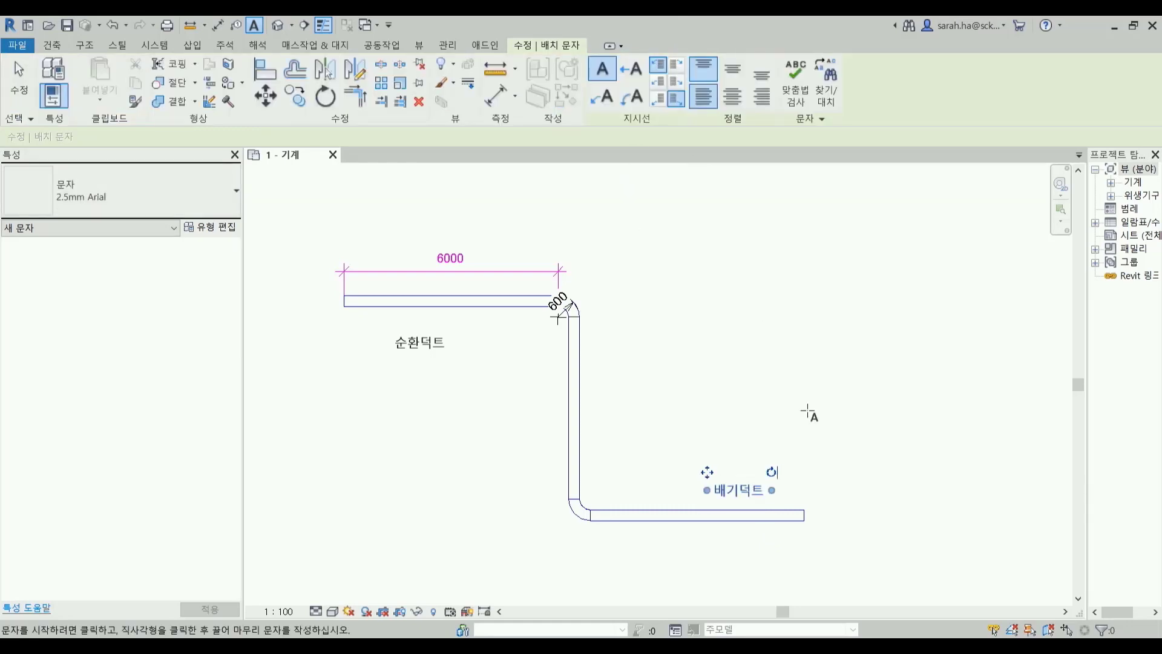
{"action": "key", "text": "Escape"}
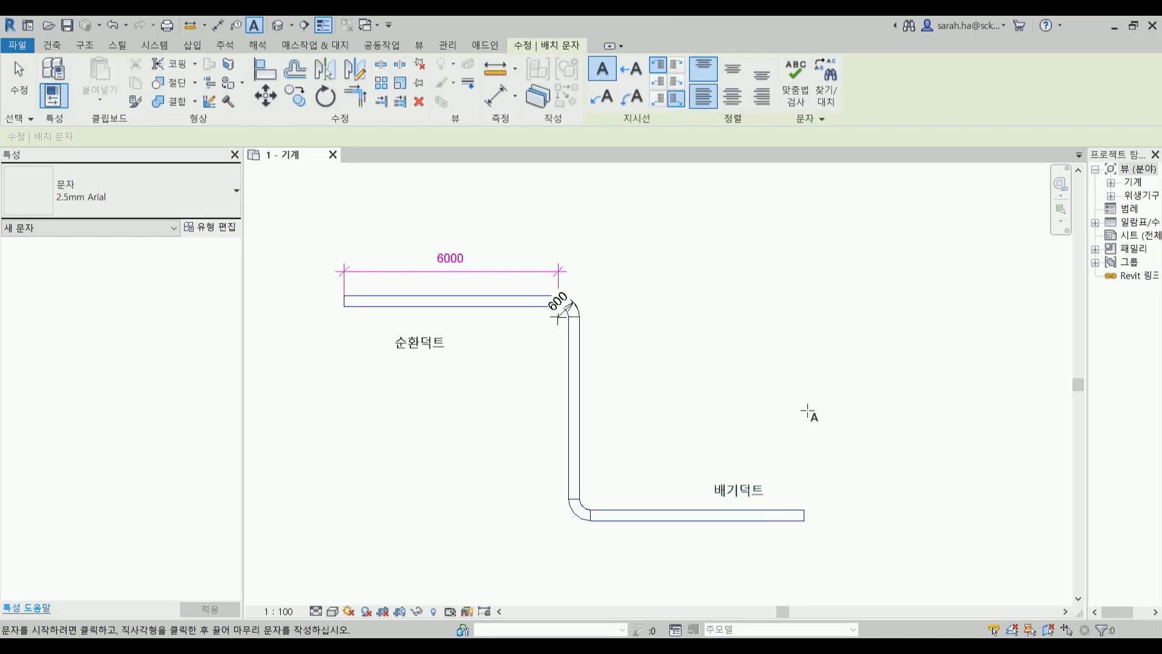
{"action": "key", "text": "Escape"}
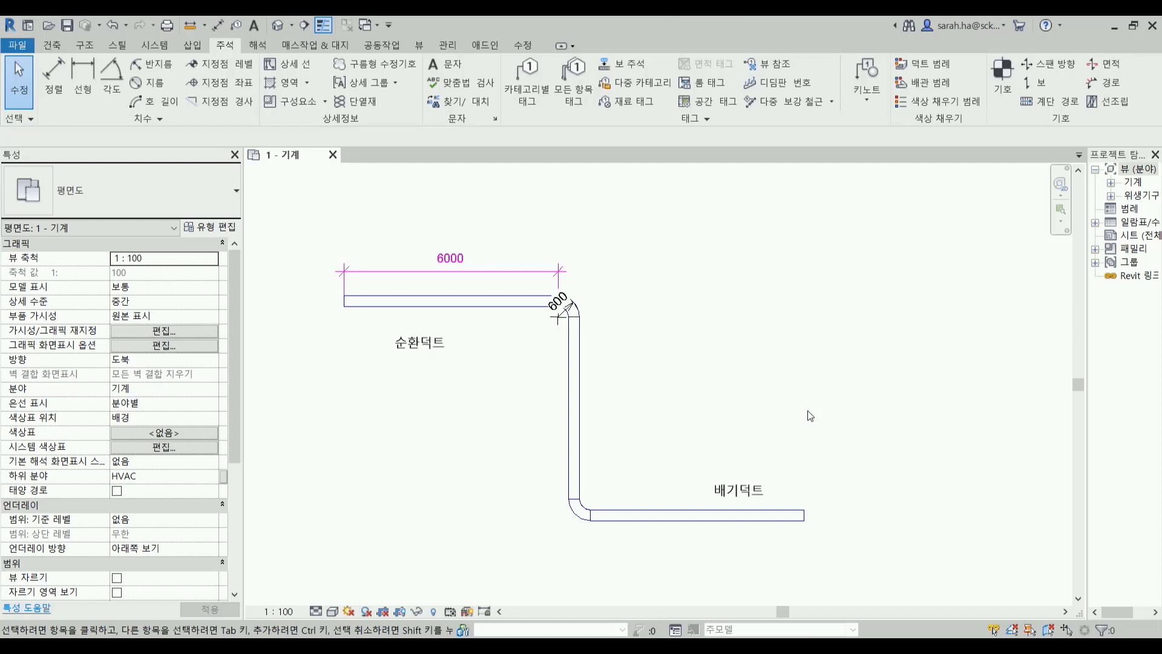
Move 순환덕트 up under the top duct and 배기덕트 right of the bottom duct.
{"action": "left_click", "coordinate": [421, 354]}
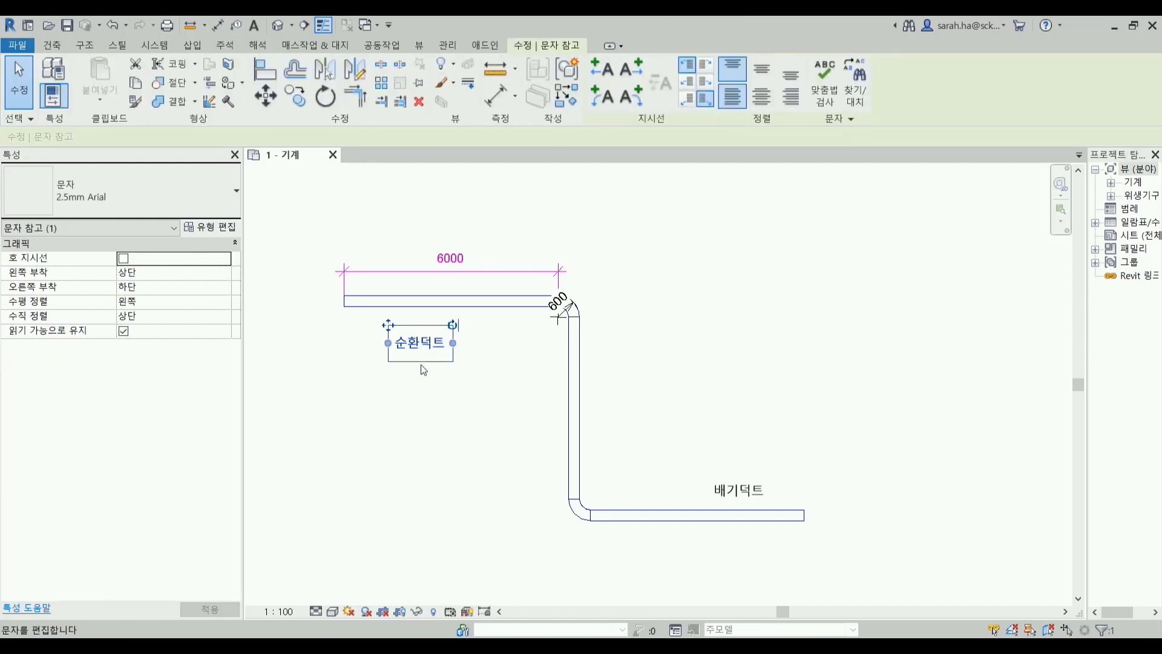
{"action": "left_click_drag", "start_coordinate": [387, 327], "coordinate": [422, 315]}
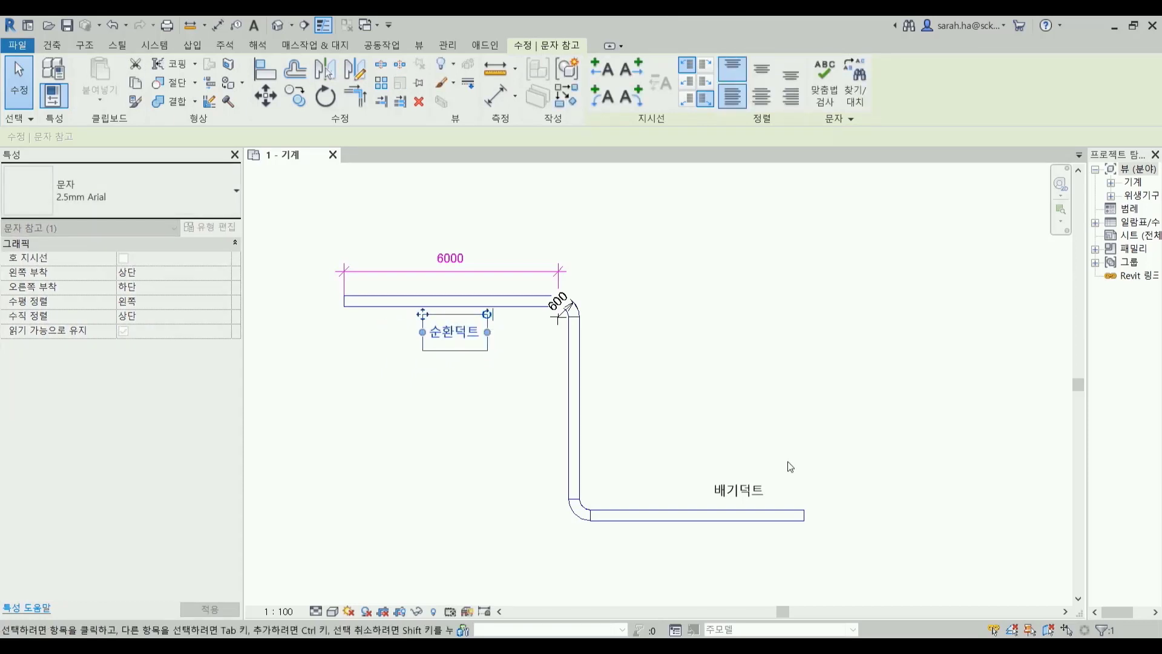
{"action": "left_click", "coordinate": [740, 489]}
{"action": "left_click_drag", "start_coordinate": [757, 472], "coordinate": [819, 499]}
{"action": "left_click", "coordinate": [793, 478]}
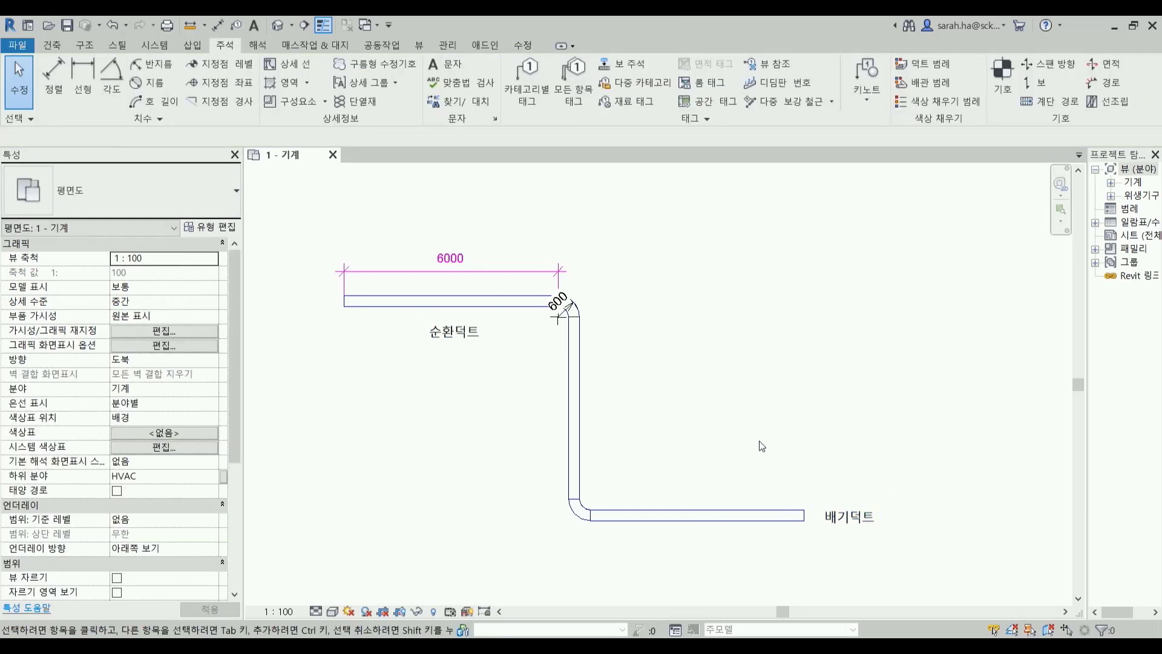
Select the 순환덕트 label and open its 2.5mm Arial text type properties.
{"action": "left_click", "coordinate": [460, 338]}
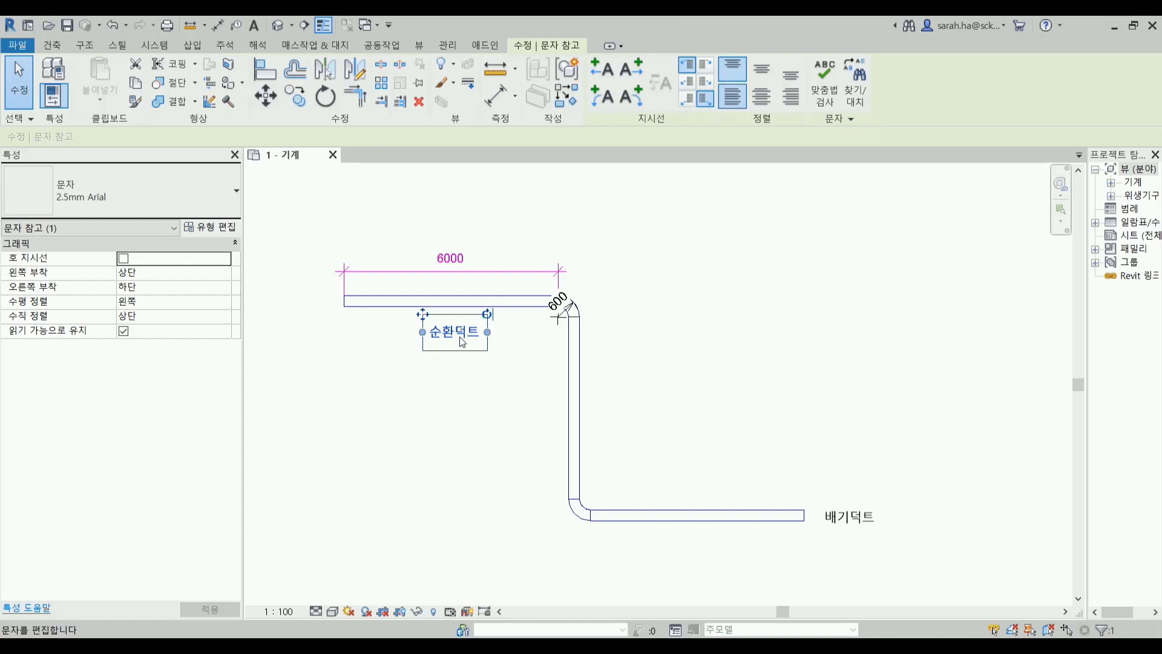
{"action": "left_click", "coordinate": [538, 416]}
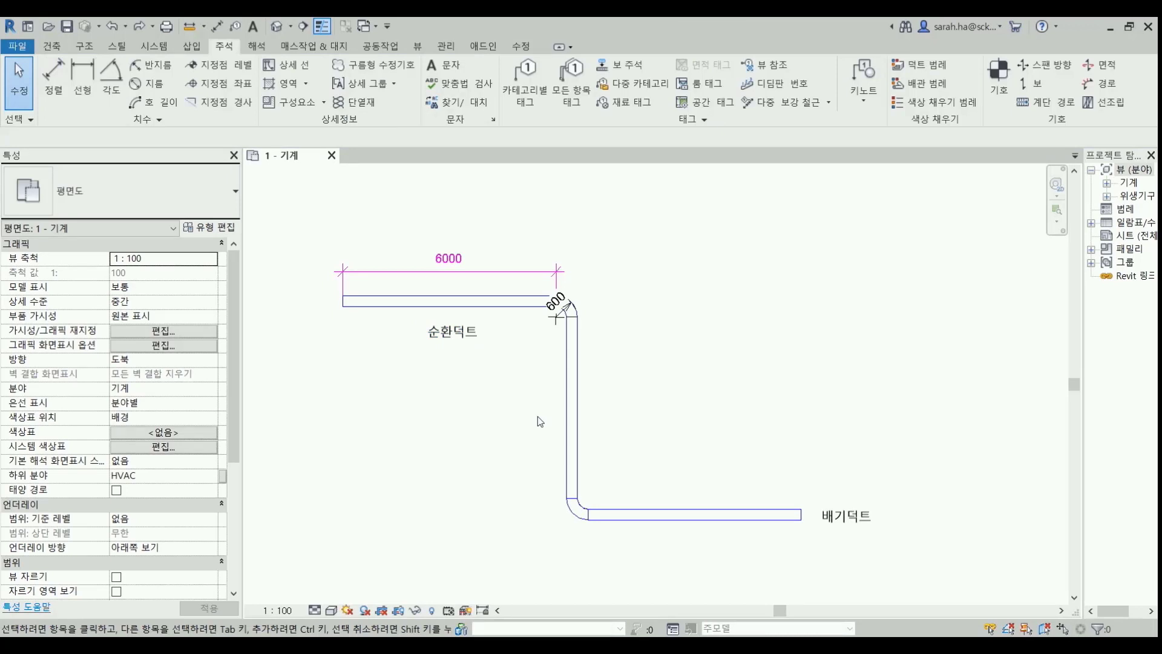
{"action": "left_click", "coordinate": [440, 352]}
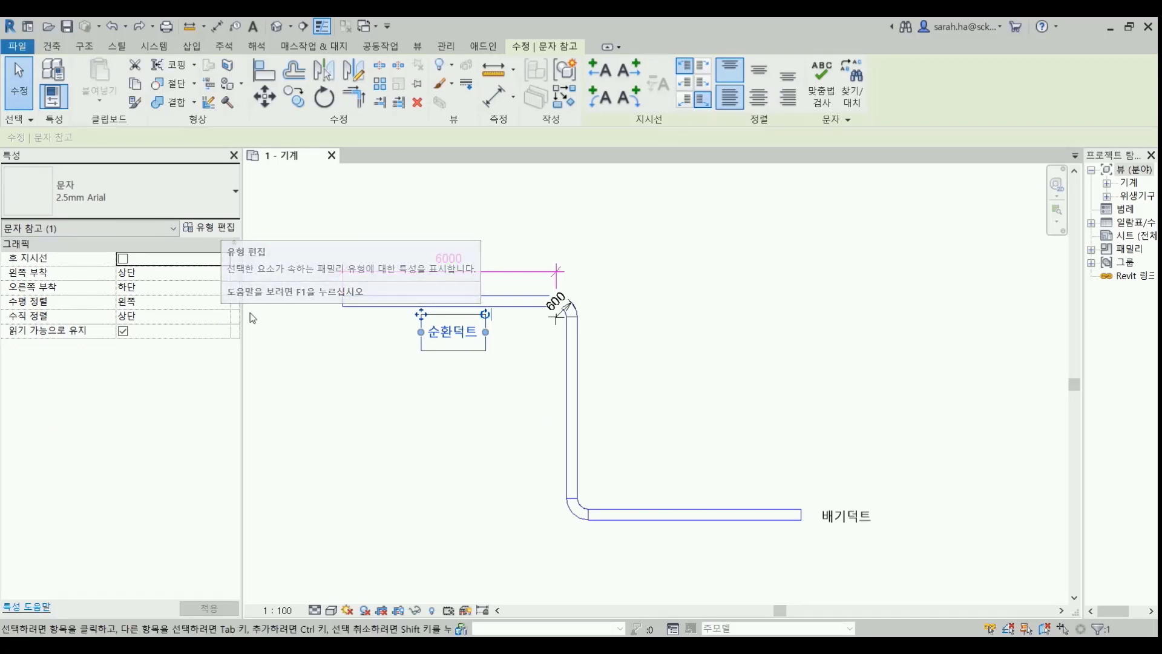
{"action": "left_click", "coordinate": [210, 227]}
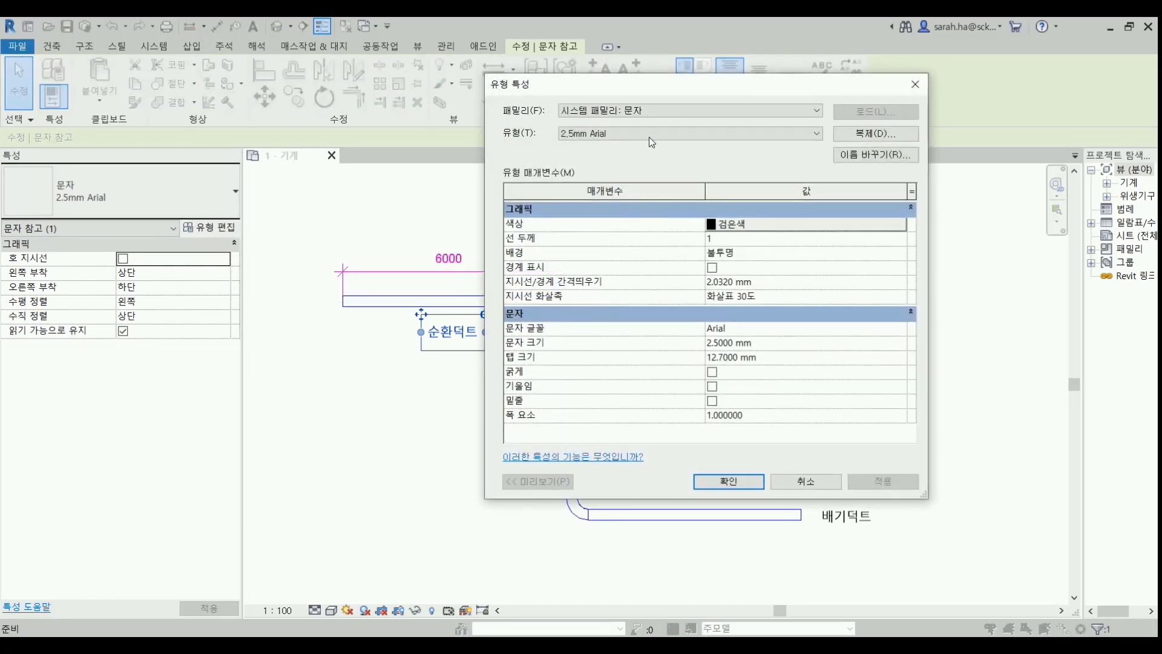
Duplicate the 2.5mm Arial text type under the new name '2mm 맑은고딕 파란색'.
{"action": "left_click_drag", "start_coordinate": [674, 85], "coordinate": [551, 105]}
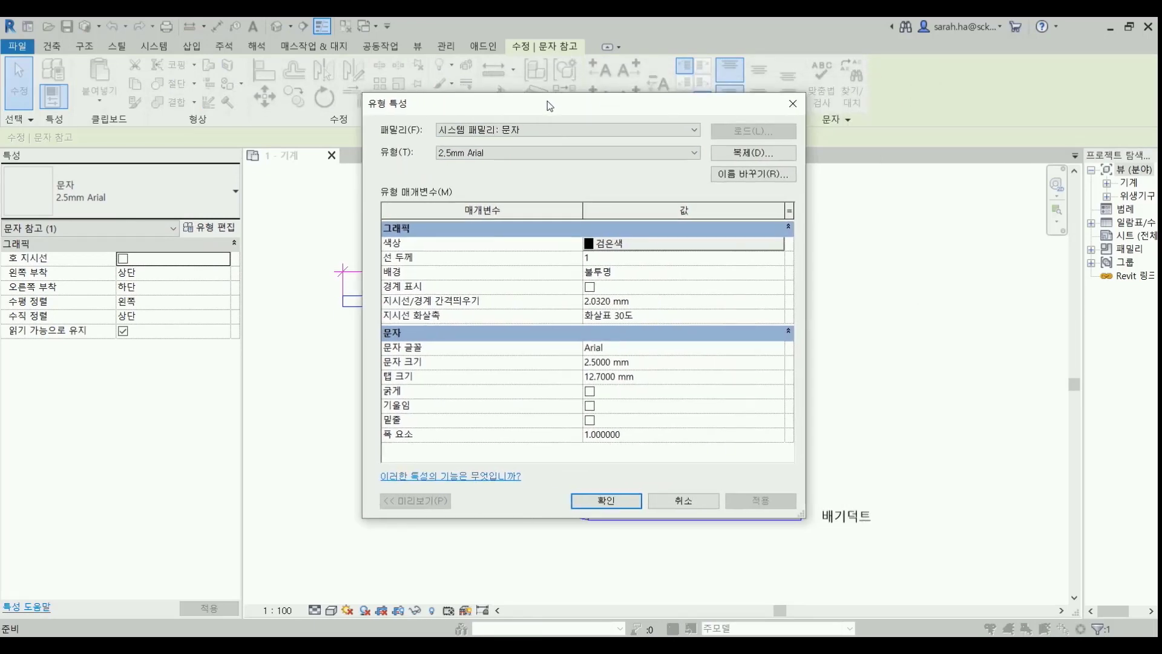
{"action": "left_click", "coordinate": [741, 155]}
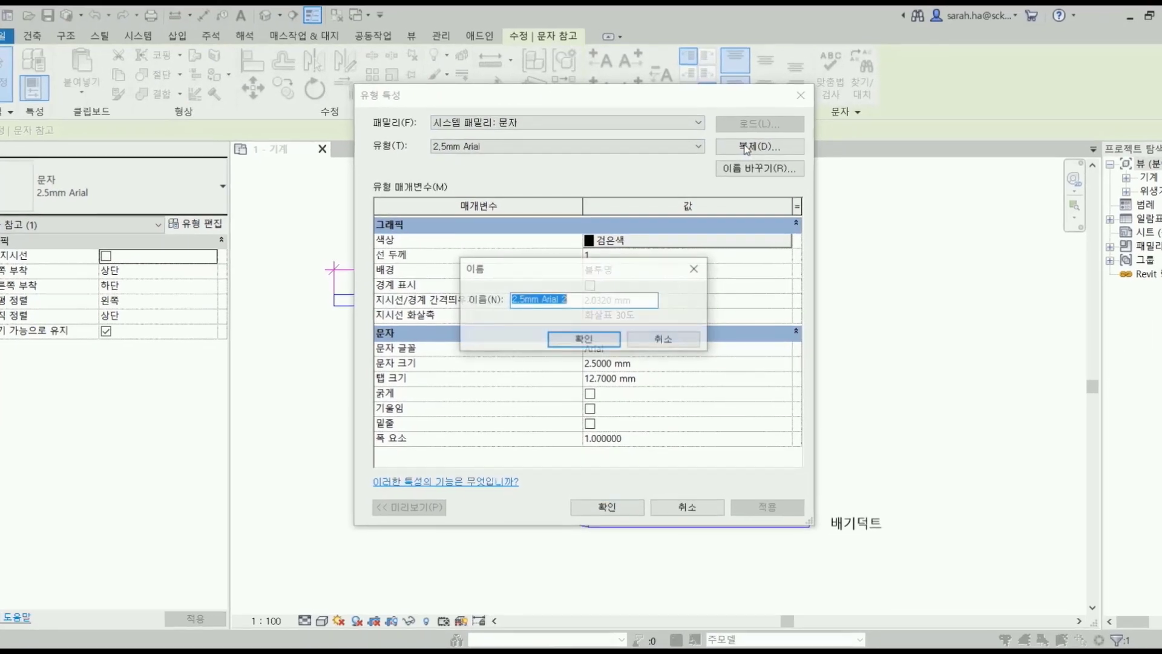
{"action": "left_click", "coordinate": [528, 302]}
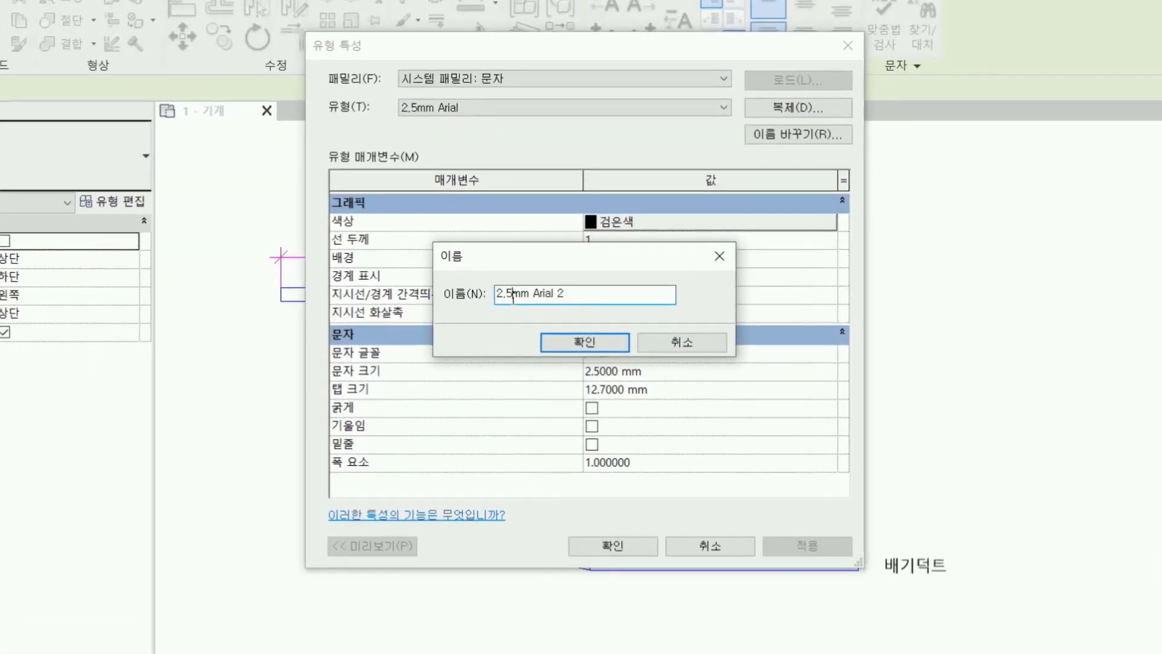
{"action": "left_click_drag", "start_coordinate": [513, 296], "coordinate": [508, 296]}
{"action": "key", "text": "BackSpace"}
{"action": "key", "text": "BackSpace"}
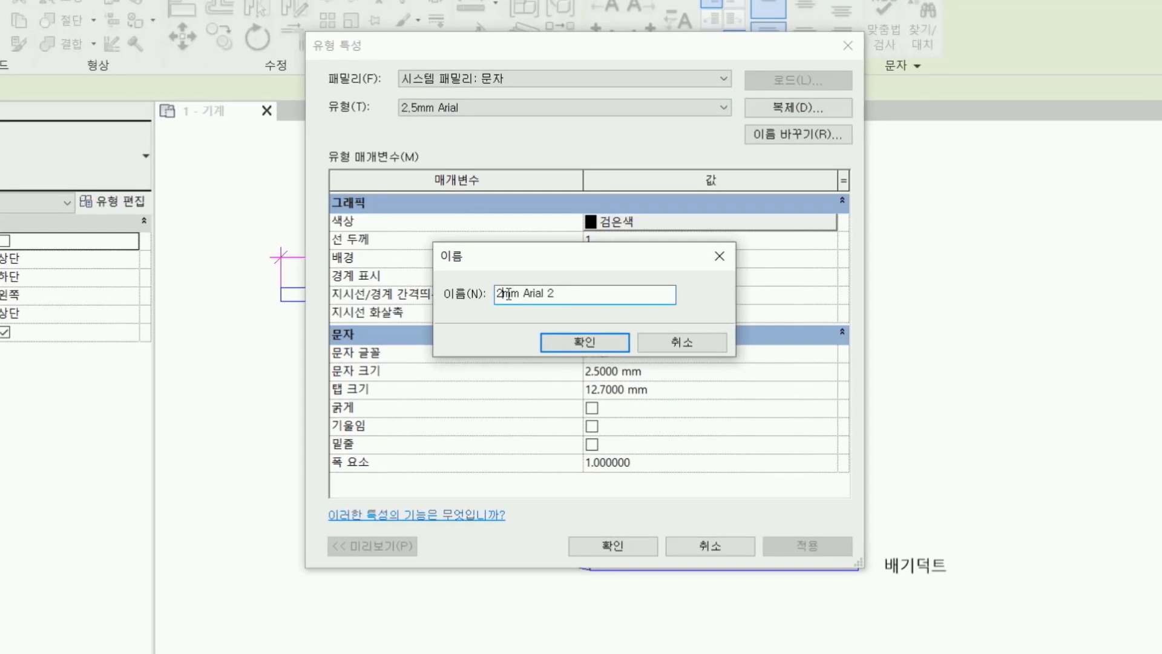
{"action": "left_click_drag", "start_coordinate": [569, 295], "coordinate": [525, 305]}
{"action": "type", "text": "맑은고딕"}
{"action": "type", "text": " ㅍ파란색"}
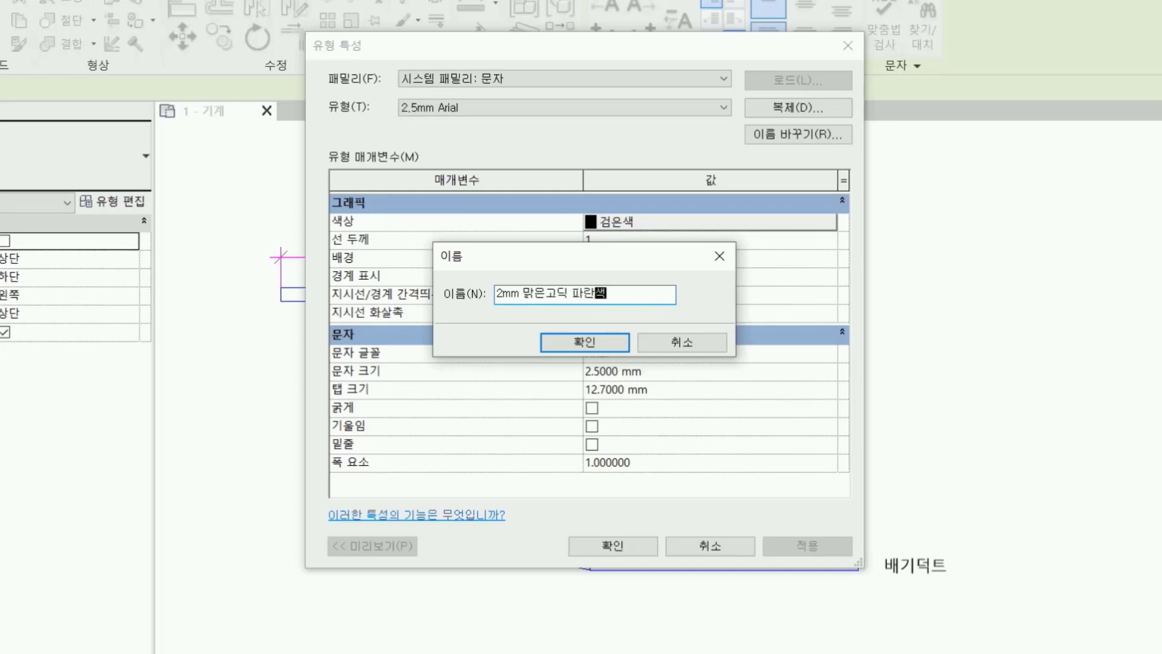
{"action": "left_click", "coordinate": [617, 344]}
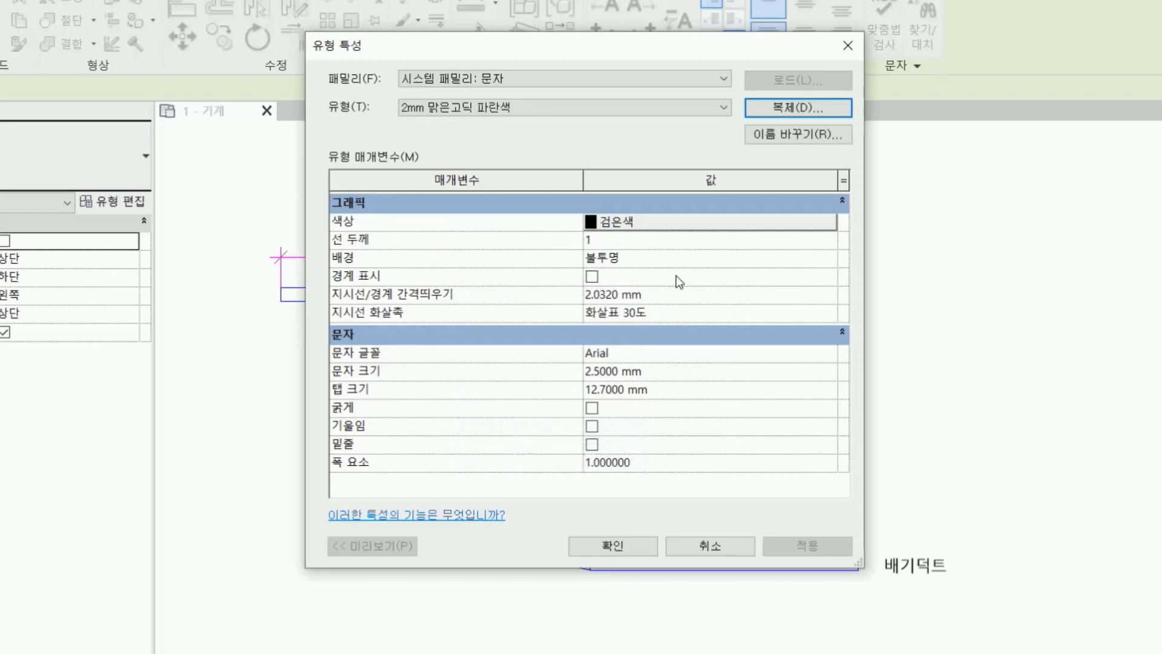
{"action": "left_click", "coordinate": [632, 223]}
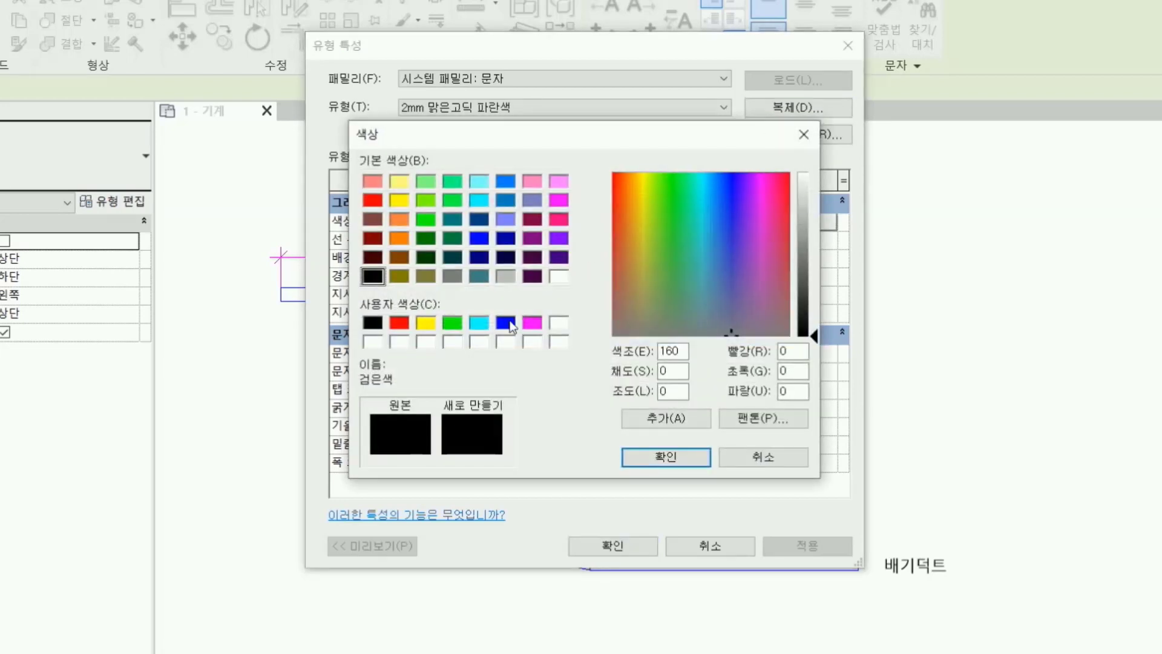
Set the text type to blue colour, 맑은 고딕 font and 2 mm size, and apply it.
{"action": "left_click", "coordinate": [506, 322]}
{"action": "left_click", "coordinate": [696, 456]}
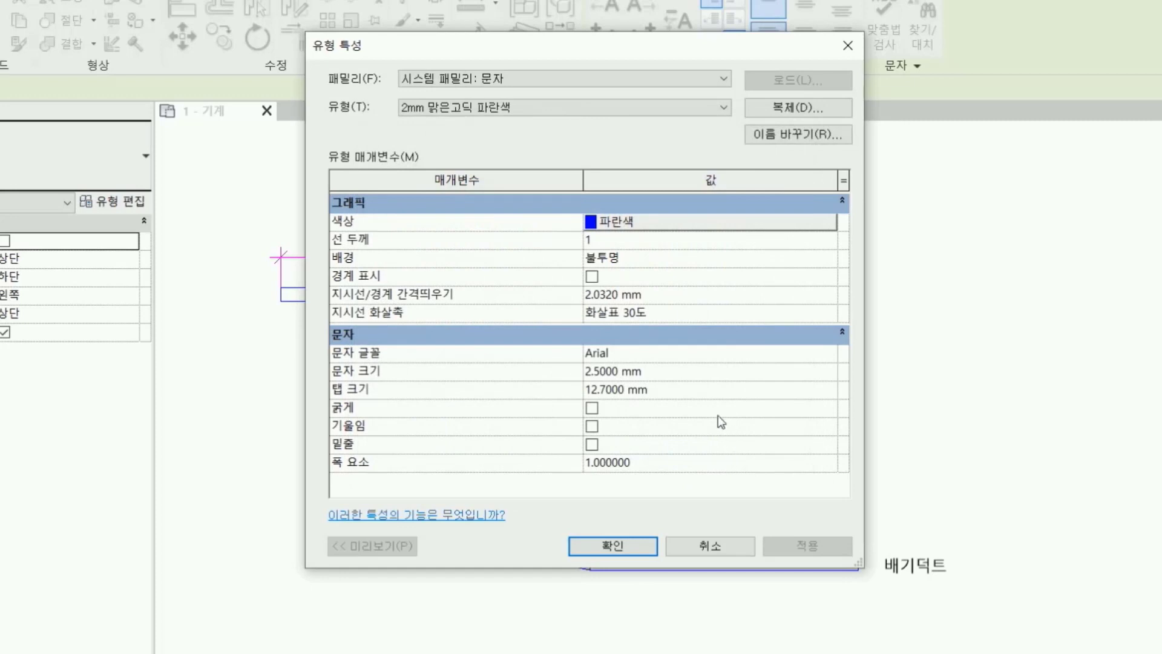
{"action": "left_click", "coordinate": [615, 353]}
{"action": "left_click", "coordinate": [828, 354]}
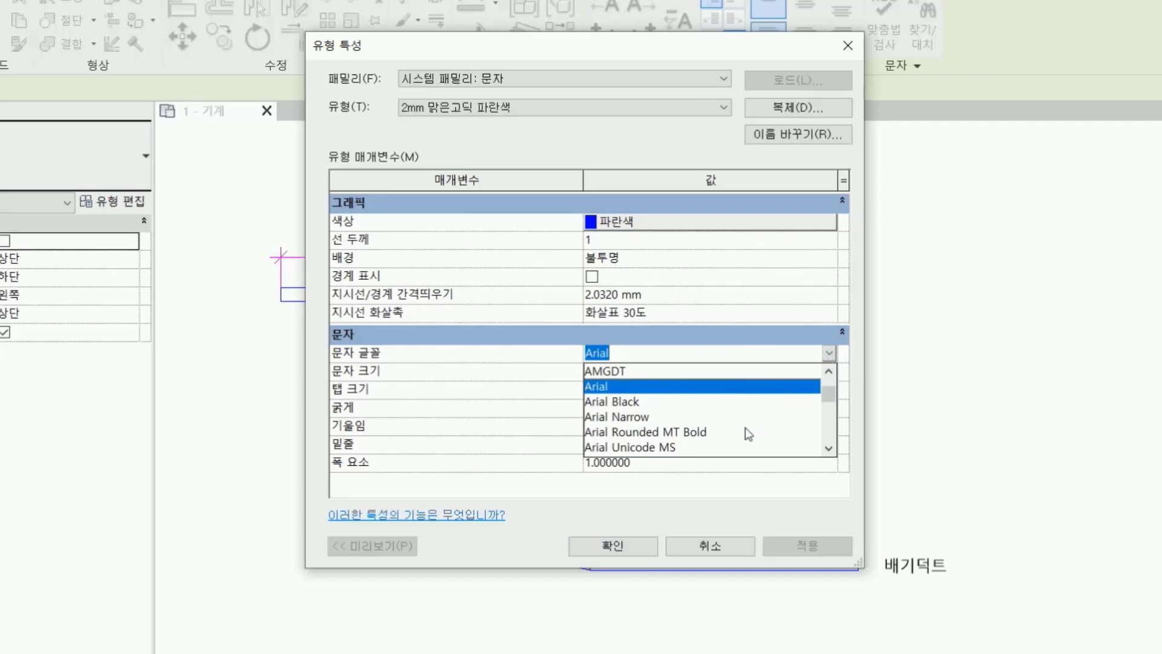
{"action": "scroll", "coordinate": [696, 442], "scroll_direction": "down", "scroll_amount": 10}
{"action": "left_click", "coordinate": [642, 448]}
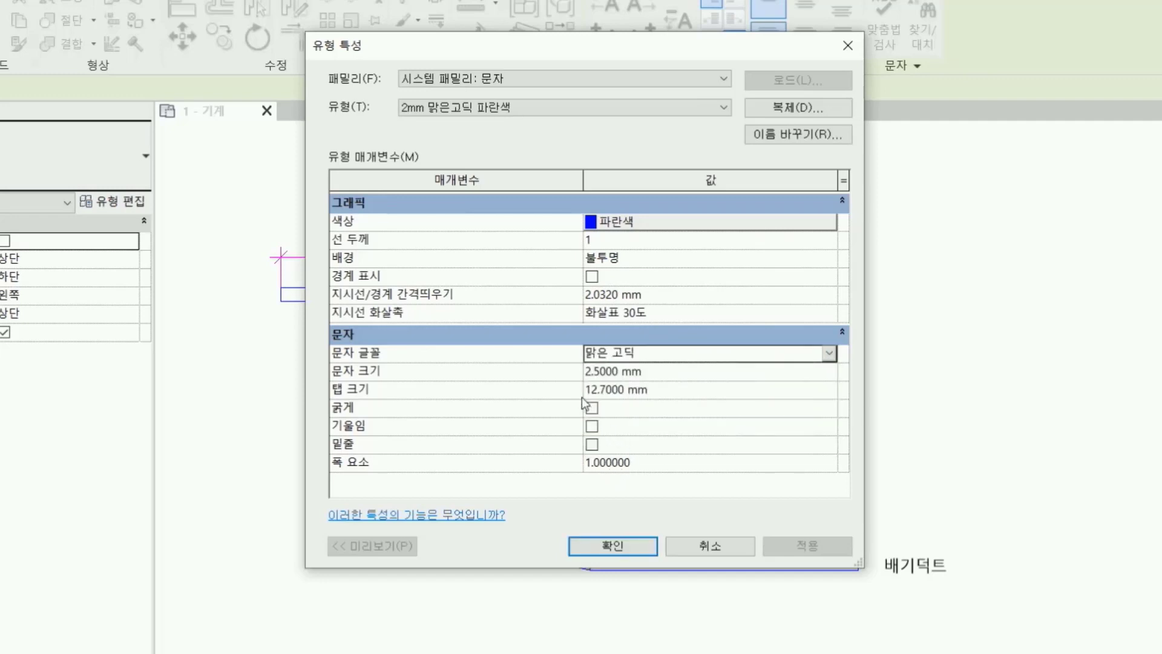
{"action": "left_click", "coordinate": [610, 372]}
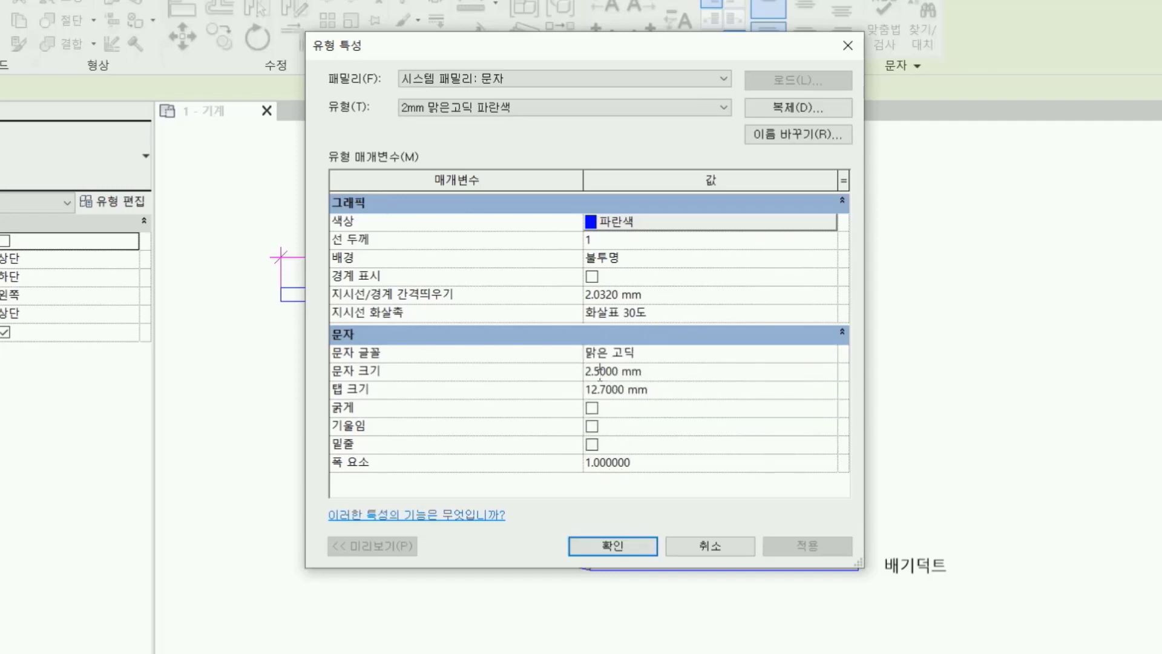
{"action": "key", "text": "BackSpace"}
{"action": "left_click", "coordinate": [666, 391]}
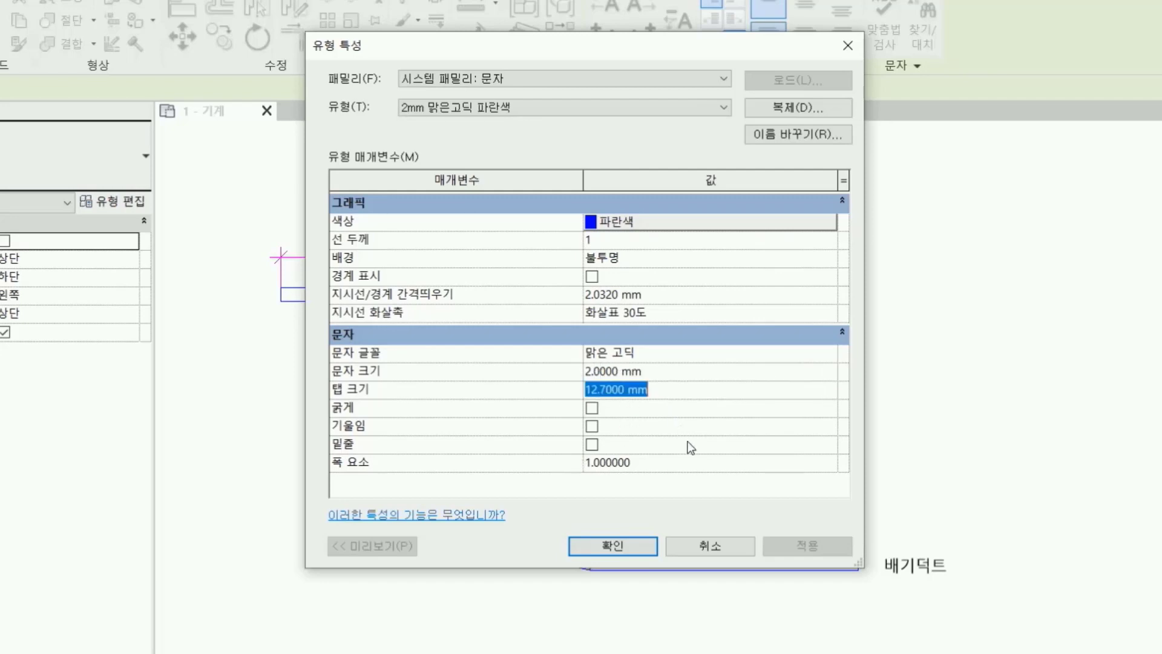
{"action": "left_click", "coordinate": [607, 555]}
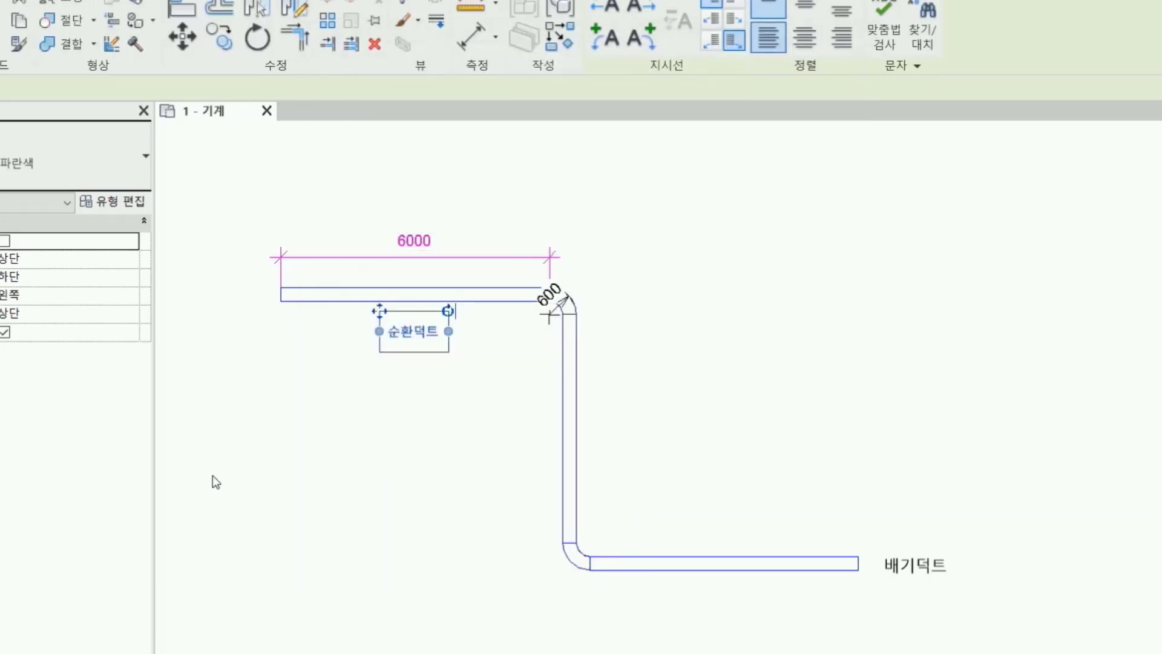
{"action": "left_click", "coordinate": [249, 478]}
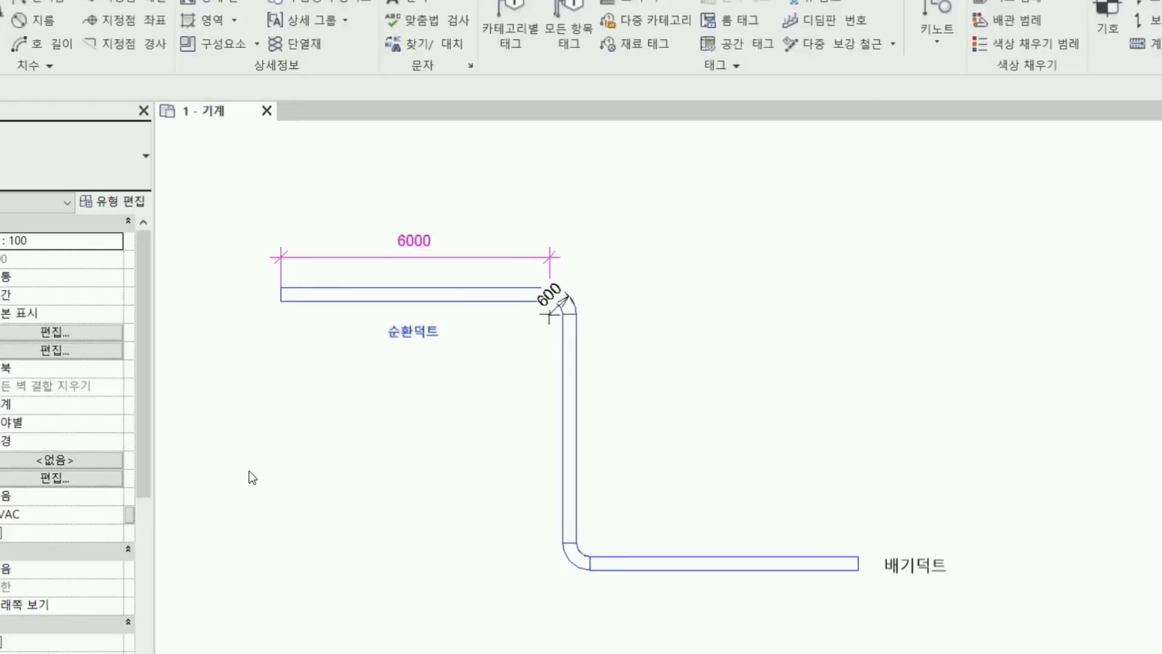
Change the 배기덕트 note's type to 2mm 맑은고딕 파란색 via the Properties type selector.
{"action": "left_click", "coordinate": [406, 349]}
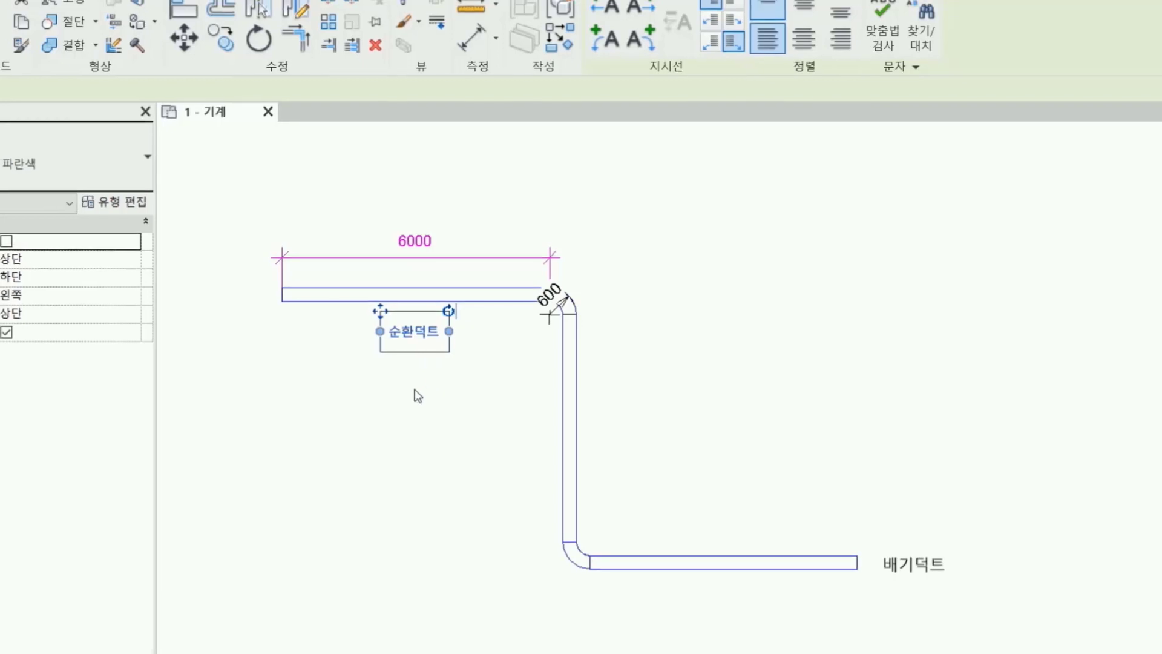
{"action": "left_click", "coordinate": [344, 403]}
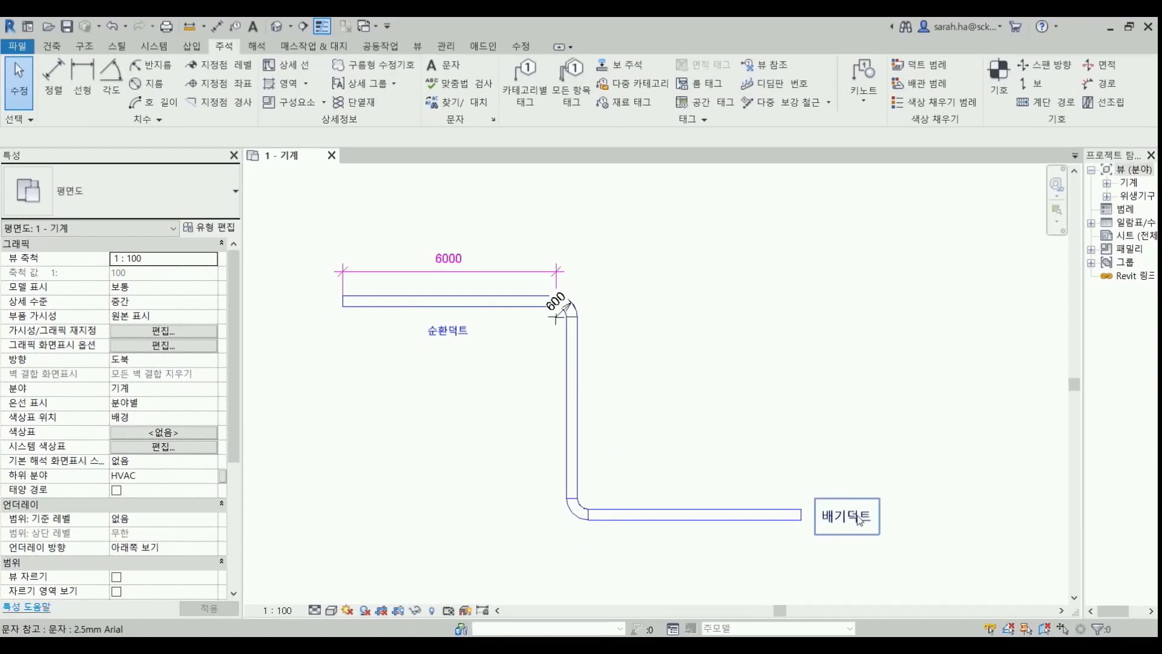
{"action": "left_click", "coordinate": [860, 518]}
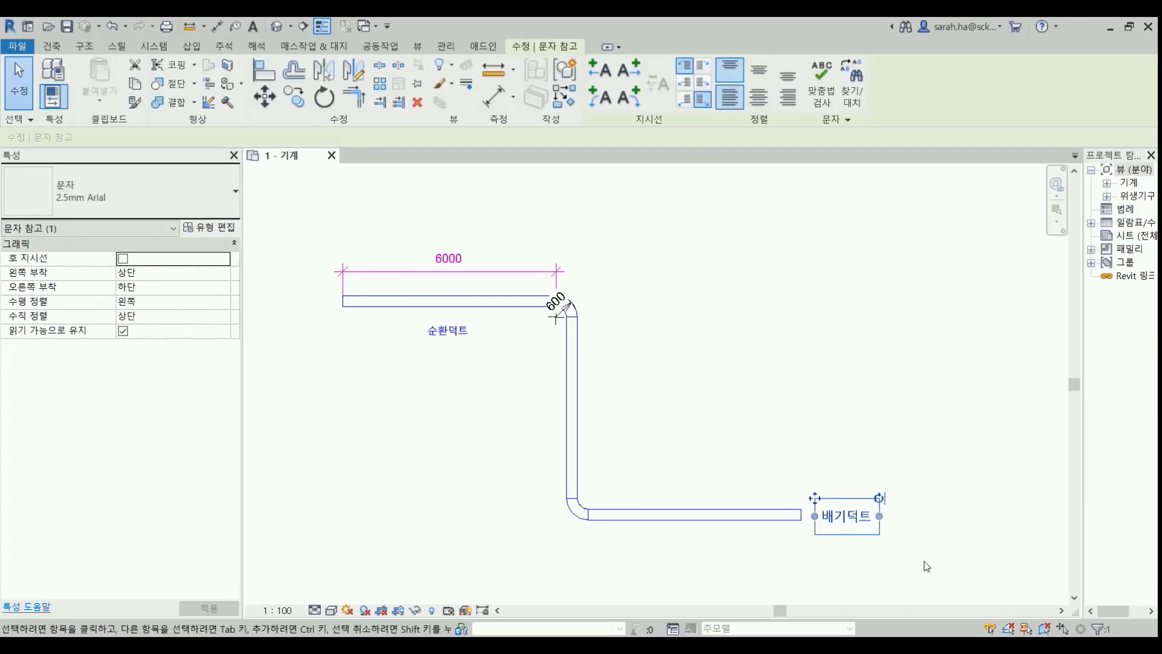
{"action": "left_click", "coordinate": [175, 205]}
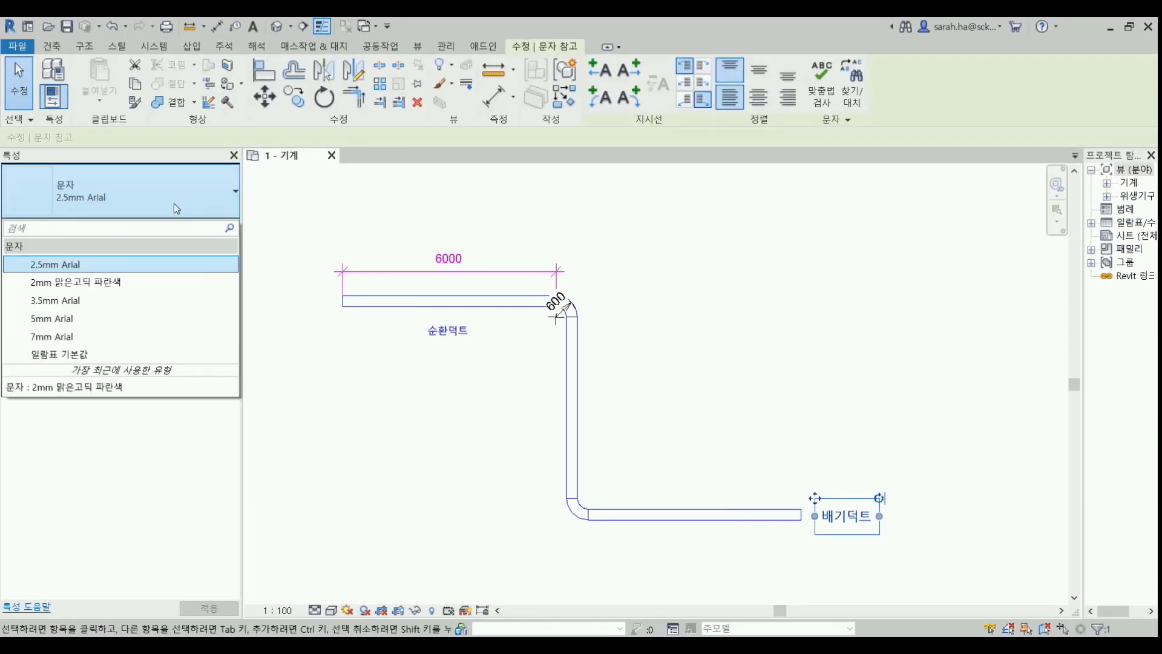
{"action": "left_click", "coordinate": [924, 405]}
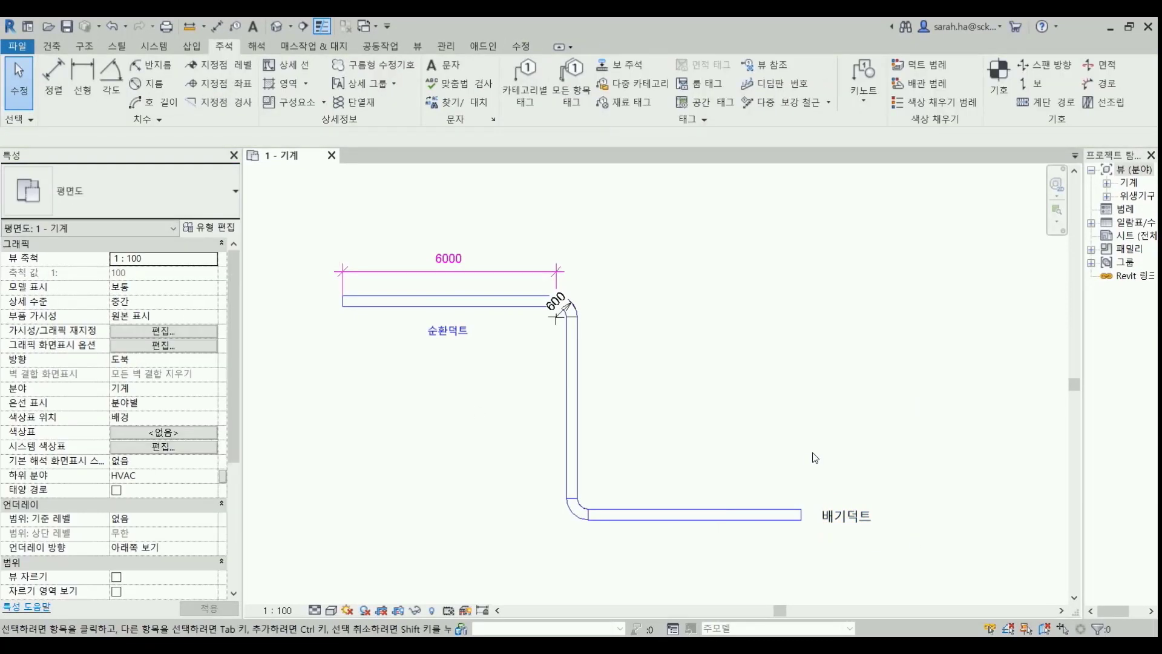
{"action": "left_click", "coordinate": [841, 513]}
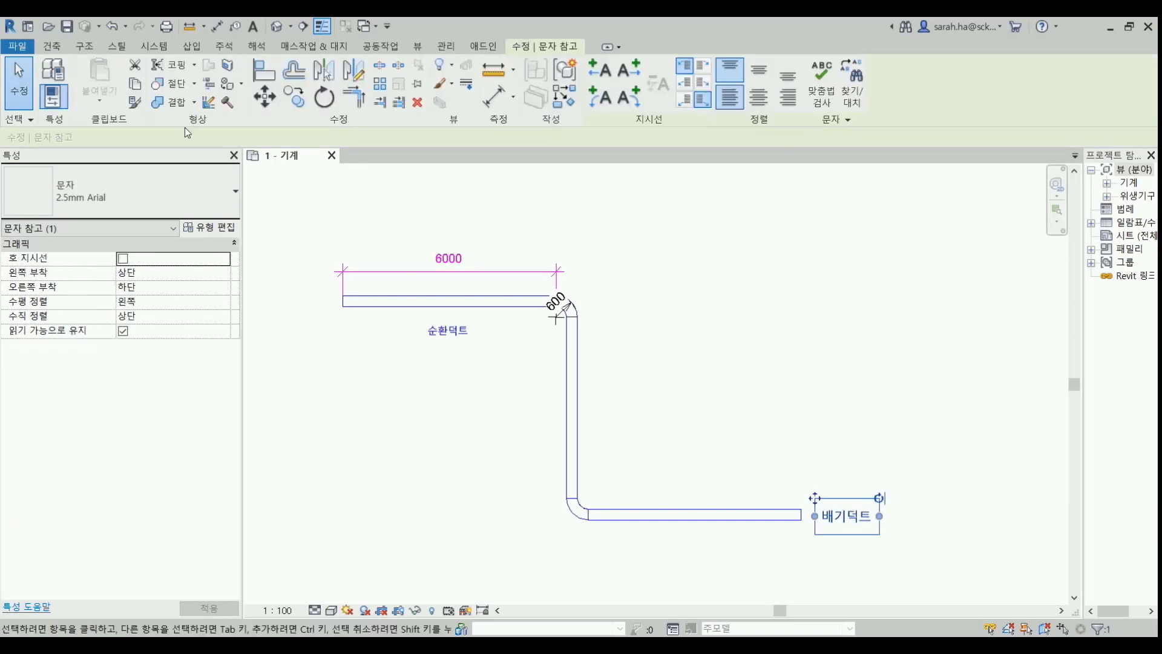
{"action": "left_click", "coordinate": [176, 193]}
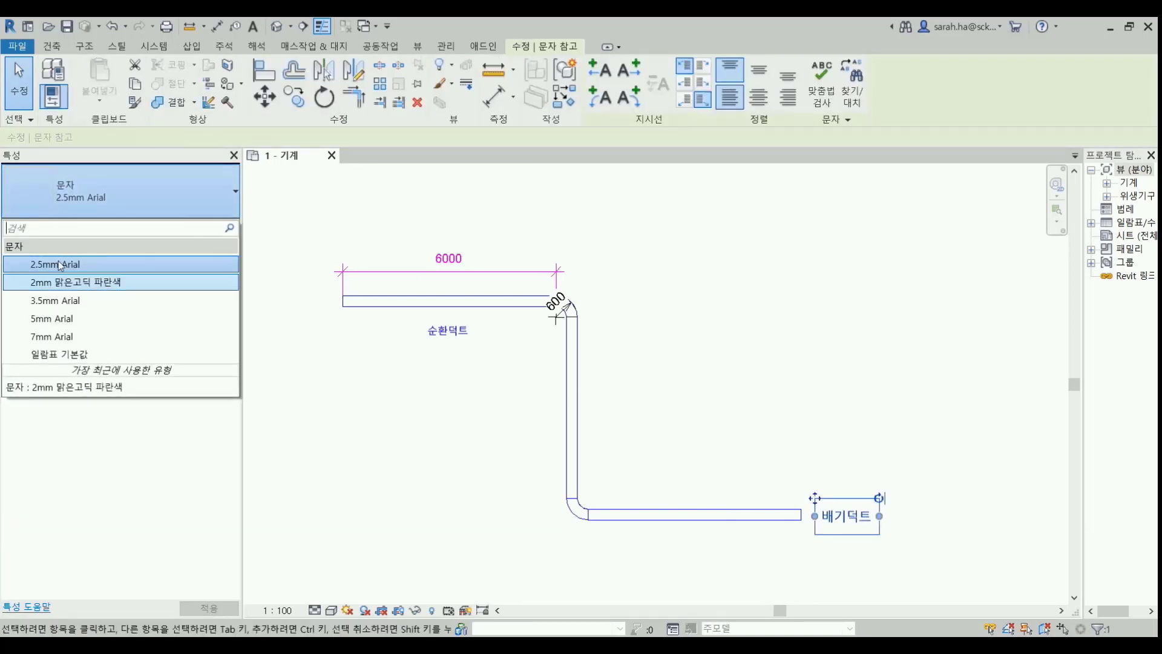
{"action": "left_click", "coordinate": [71, 283]}
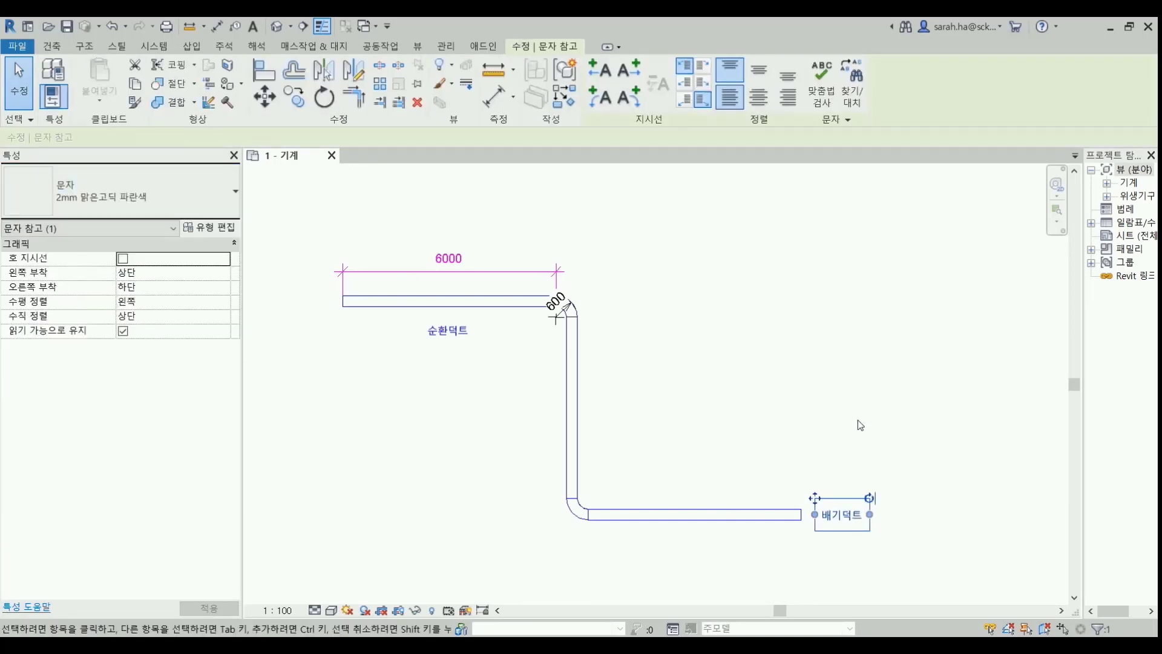
{"action": "left_click", "coordinate": [863, 532]}
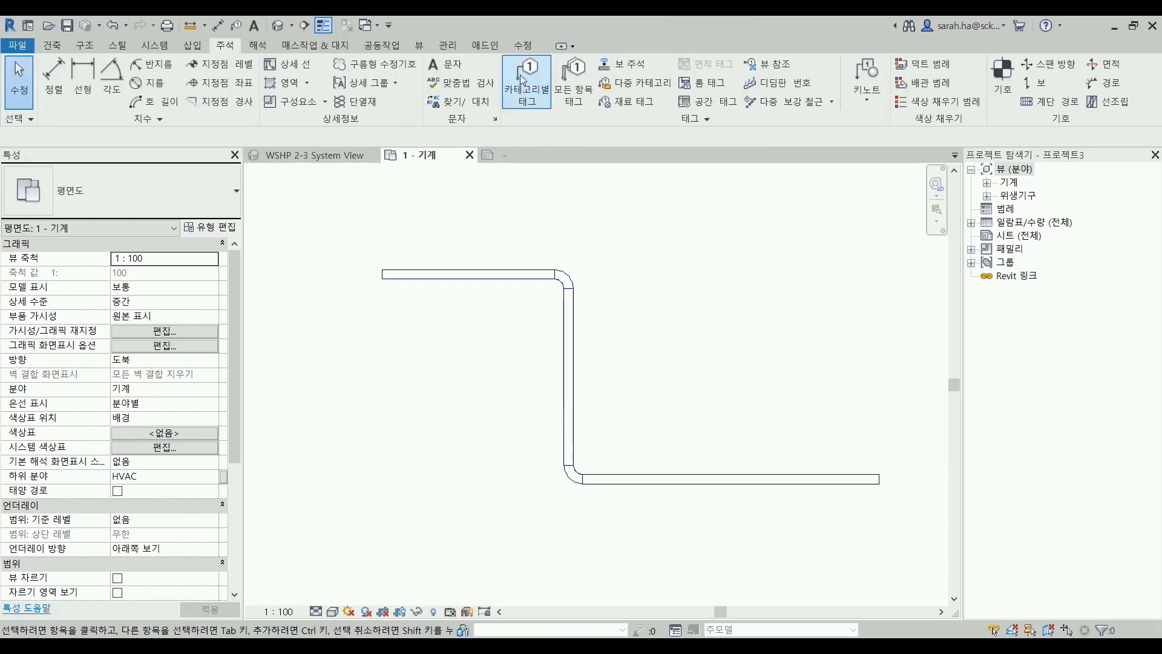
Tag the upper duct with a 300x300 duct size tag using Tag by Category.
{"action": "left_click", "coordinate": [526, 77]}
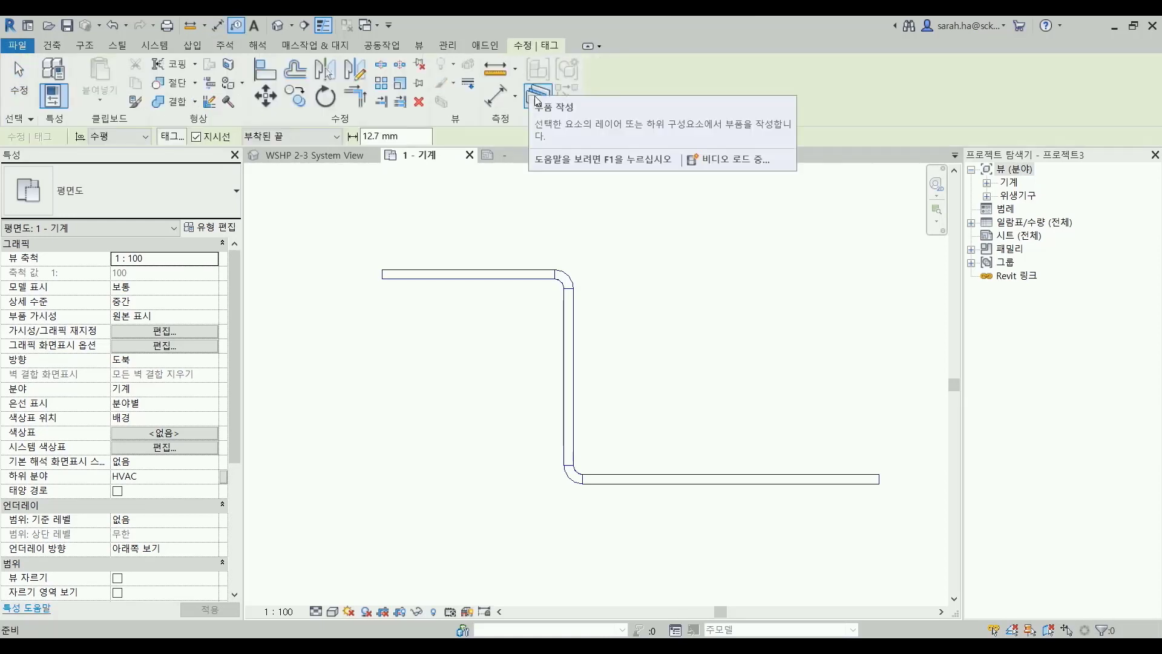
{"action": "left_click", "coordinate": [470, 276]}
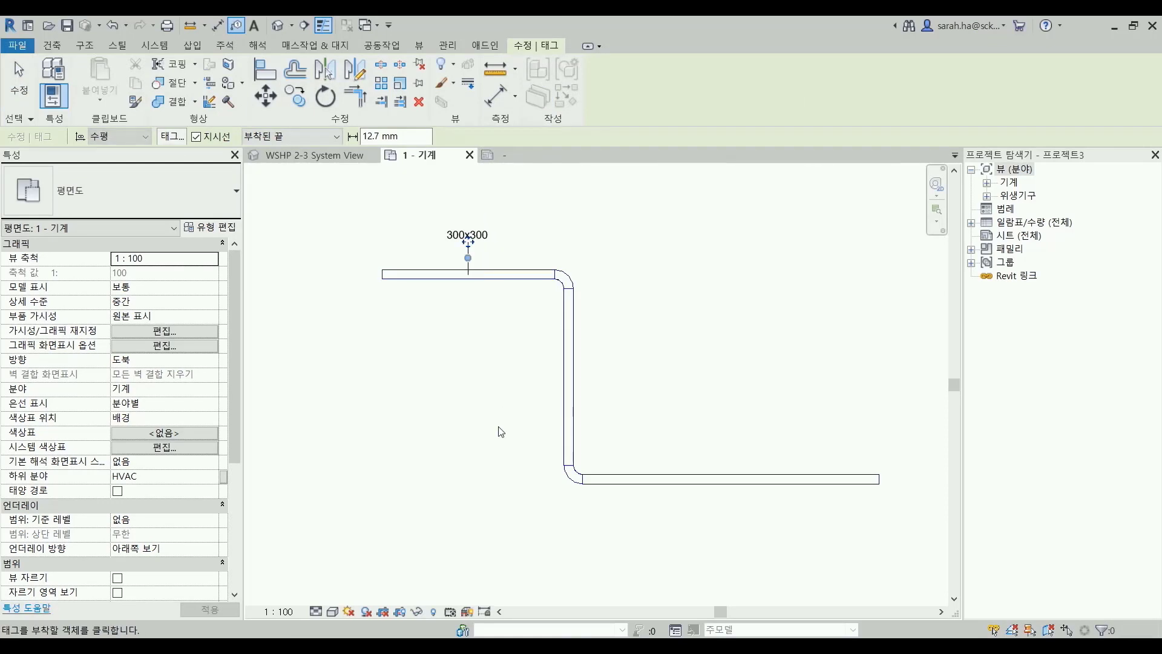
{"action": "scroll", "coordinate": [497, 245], "scroll_direction": "up", "scroll_amount": 1}
{"action": "scroll", "coordinate": [500, 246], "scroll_direction": "up", "scroll_amount": 2}
{"action": "middle_click_drag", "start_coordinate": [492, 243], "coordinate": [528, 267]}
{"action": "scroll", "coordinate": [522, 264], "scroll_direction": "up", "scroll_amount": 1}
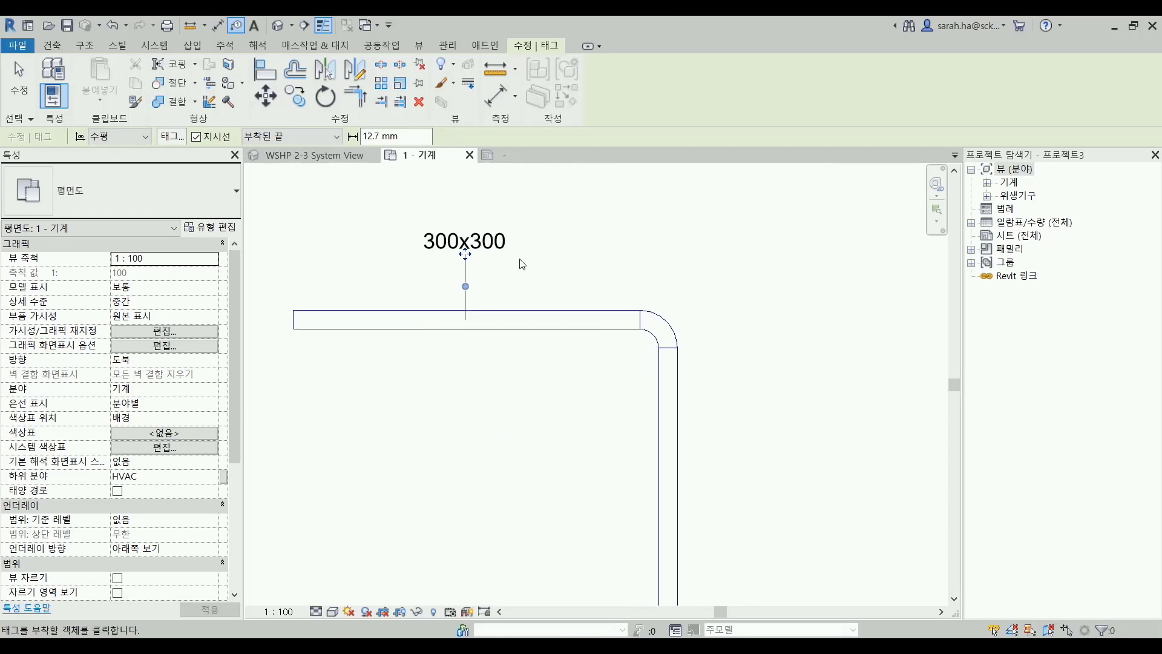
Select the 300x300 tag and open its M_덕트 규격 태그 type properties.
{"action": "left_click", "coordinate": [522, 264]}
{"action": "left_click", "coordinate": [460, 275]}
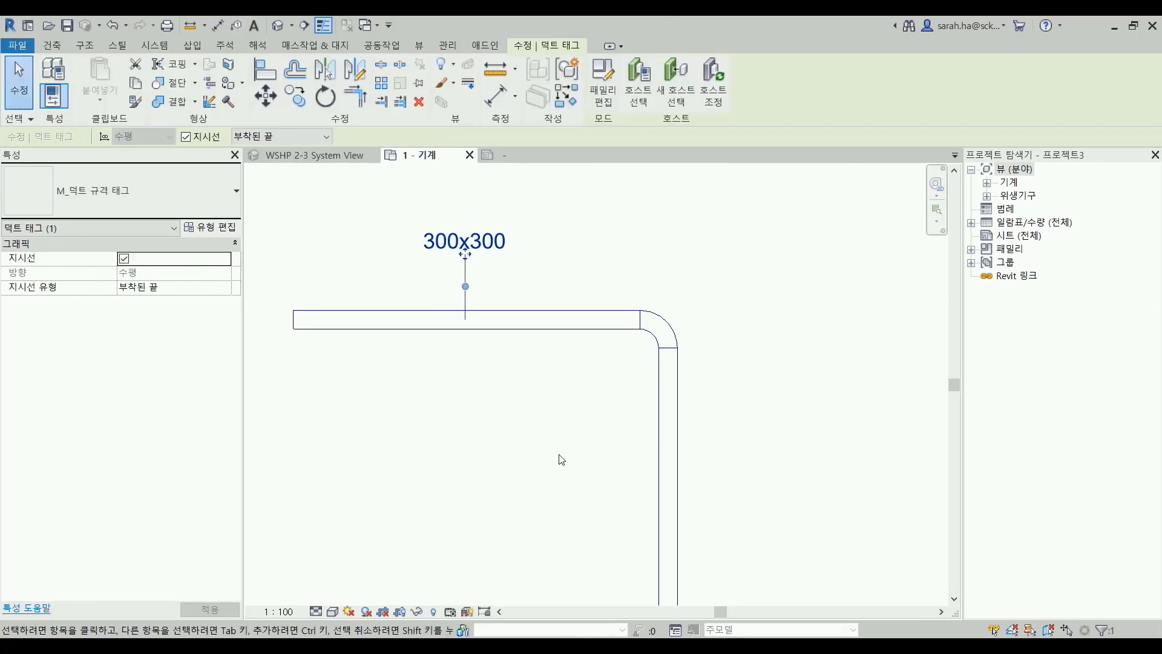
{"action": "left_click", "coordinate": [220, 230]}
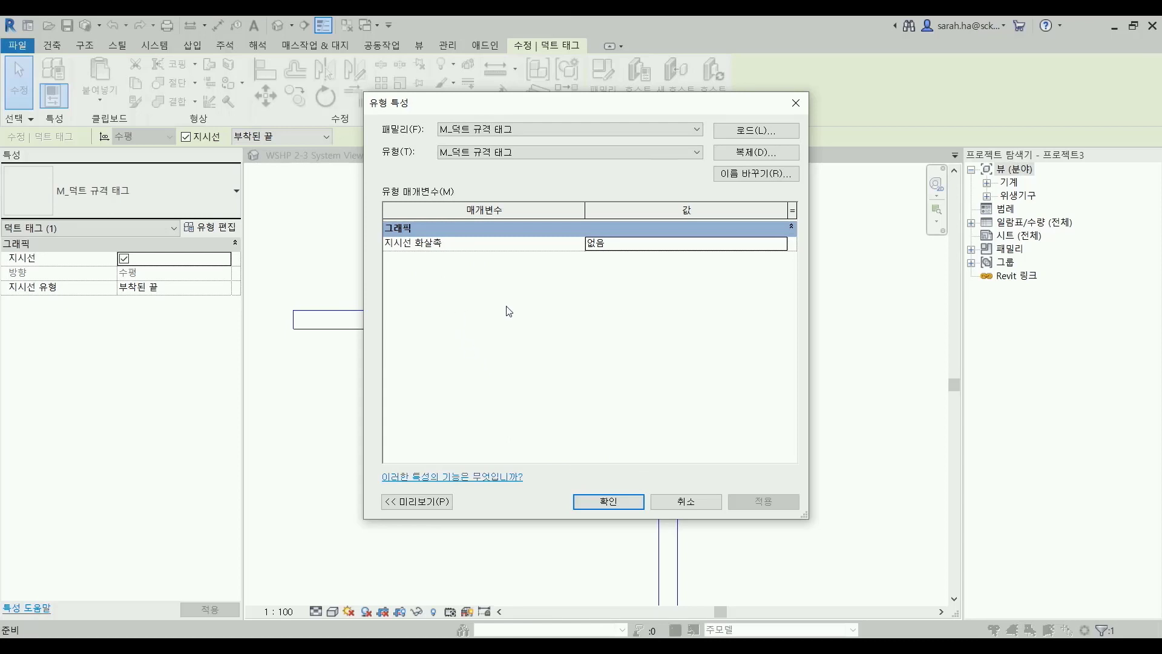
Cancel the M_덕트 규격 태그 Type Properties dialog without changes.
{"action": "left_click", "coordinate": [694, 503]}
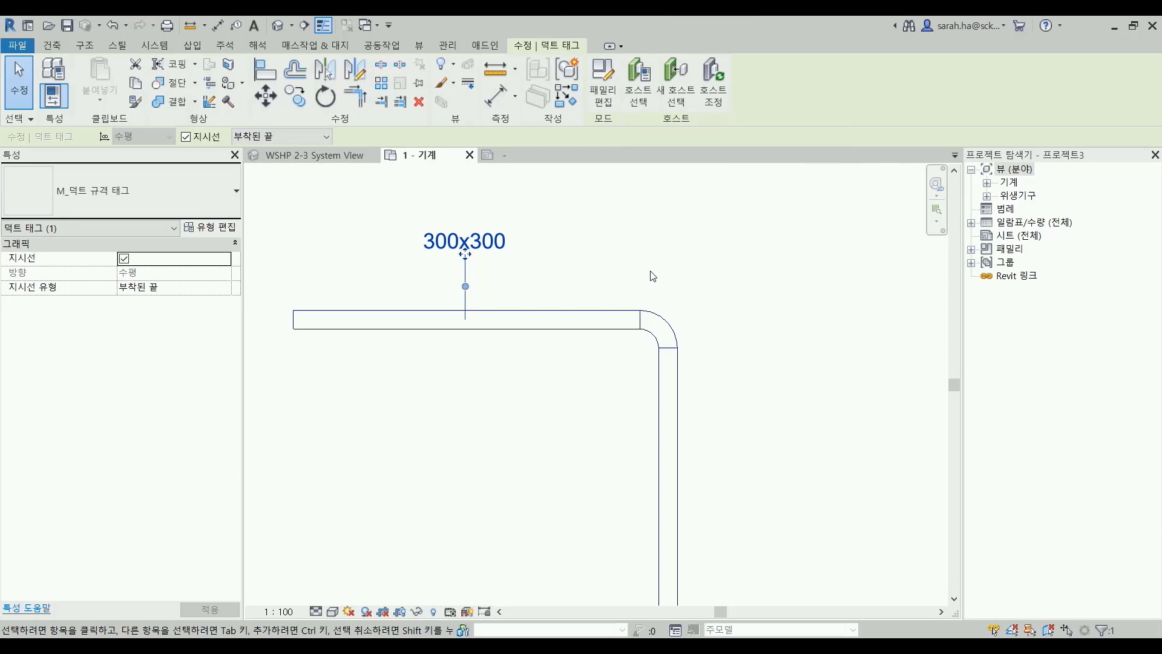
Edit the M_덕트 규격 태그 family and open its 크기 label's type properties.
{"action": "left_click", "coordinate": [608, 97]}
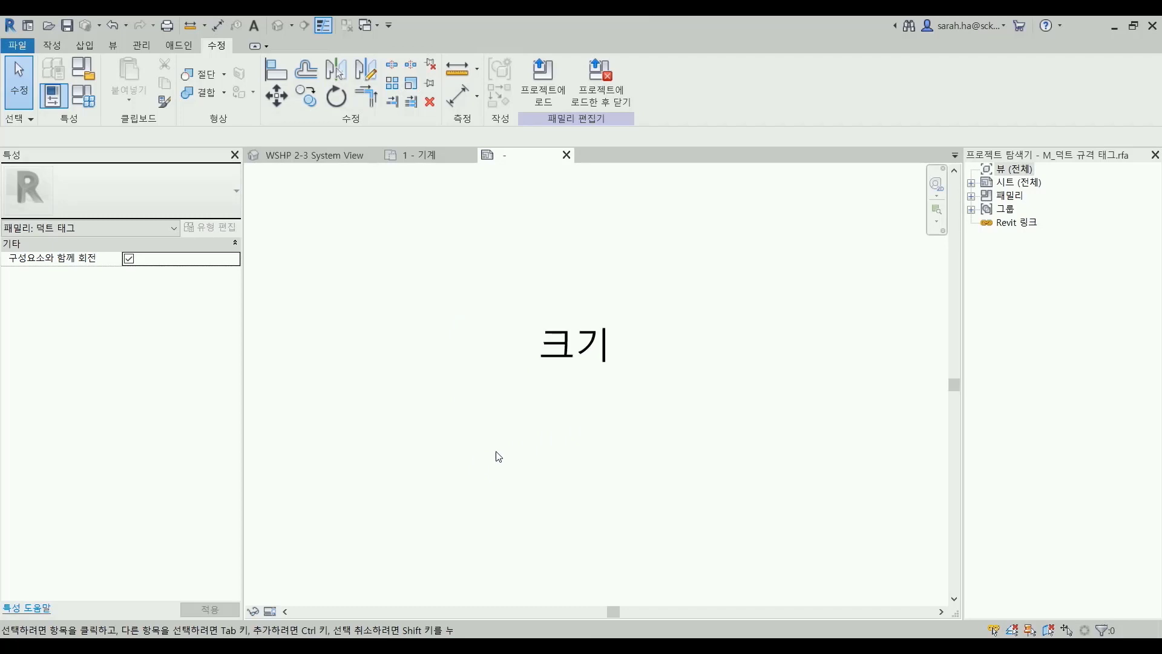
{"action": "left_click", "coordinate": [549, 366]}
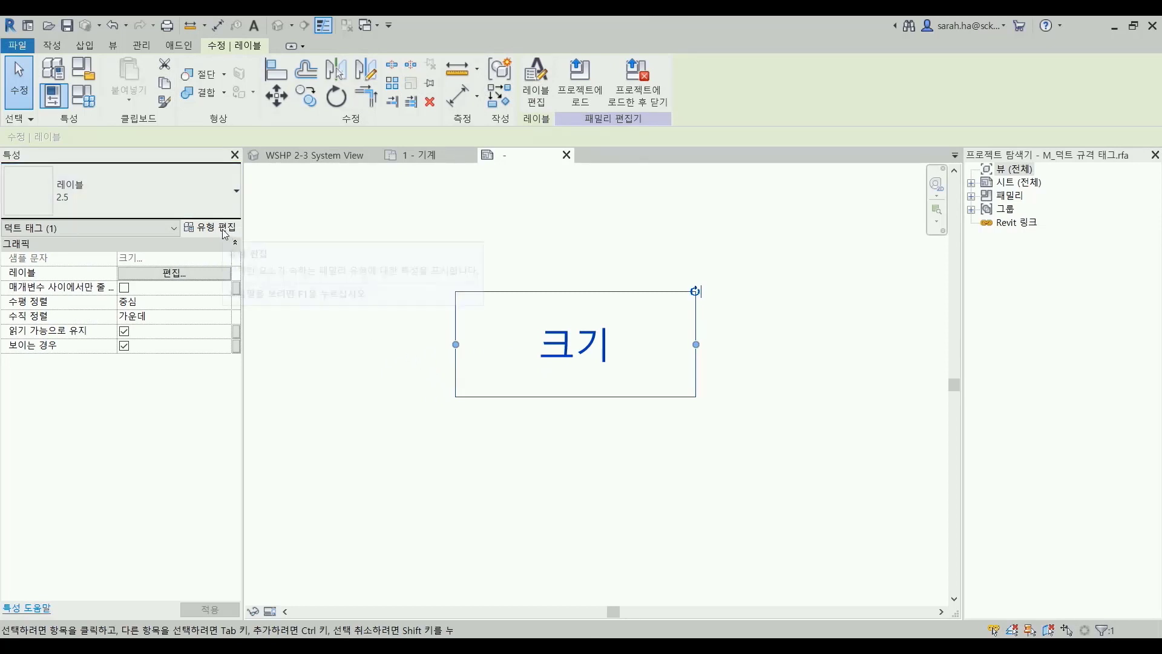
{"action": "left_click", "coordinate": [191, 194]}
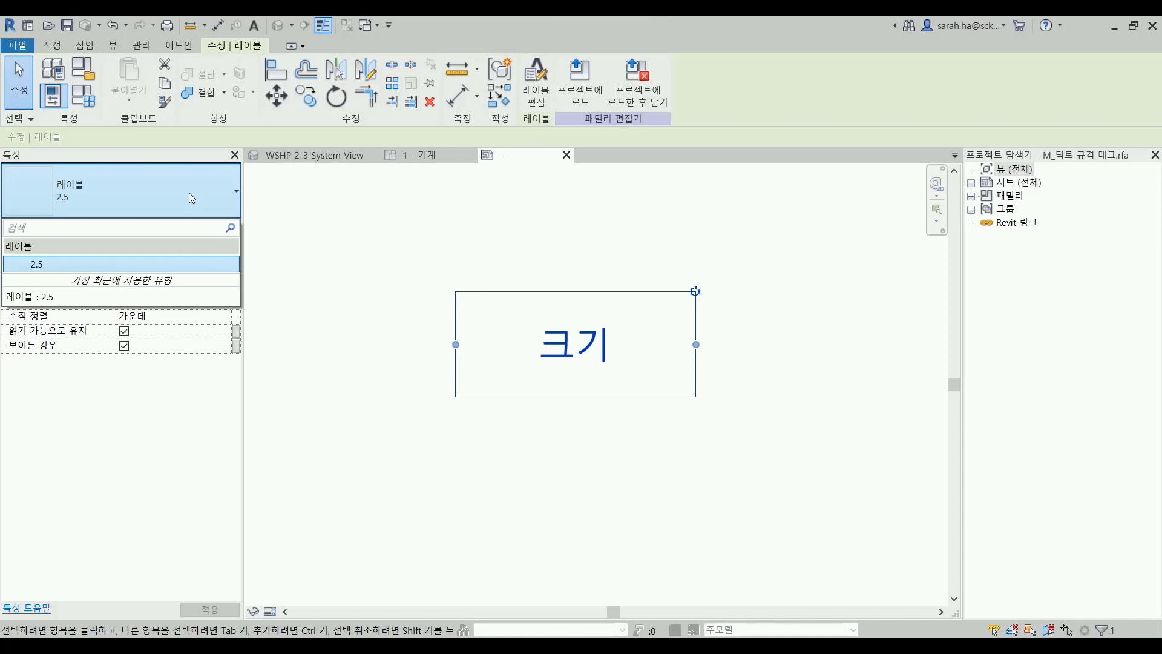
{"action": "left_click", "coordinate": [281, 230]}
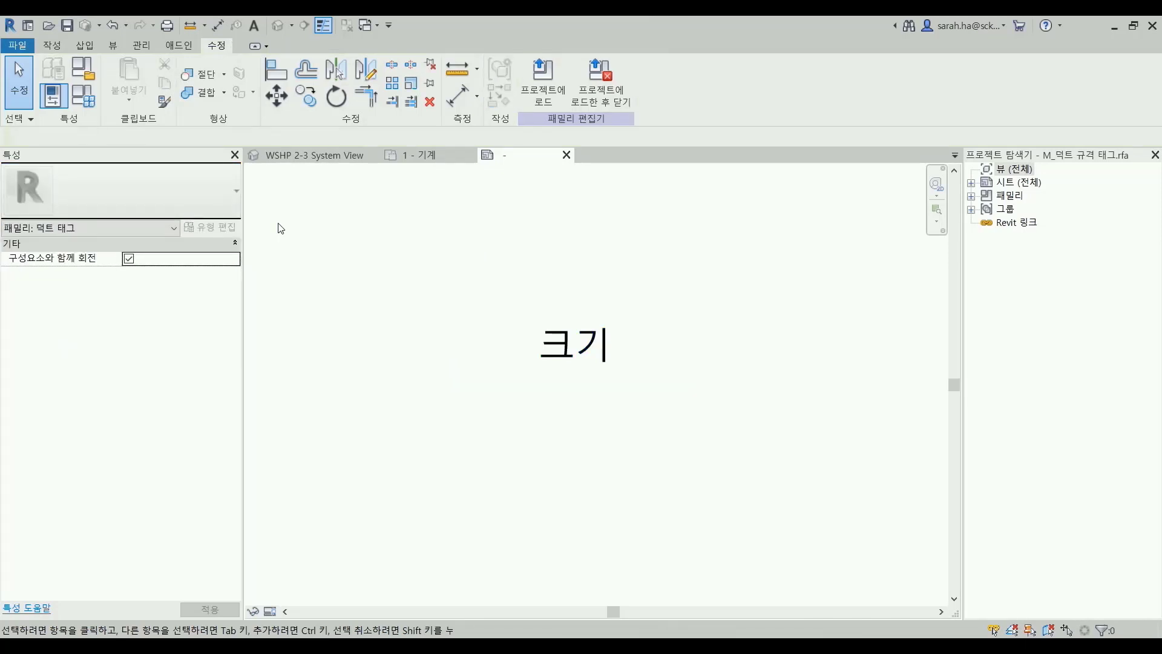
{"action": "left_click", "coordinate": [565, 381]}
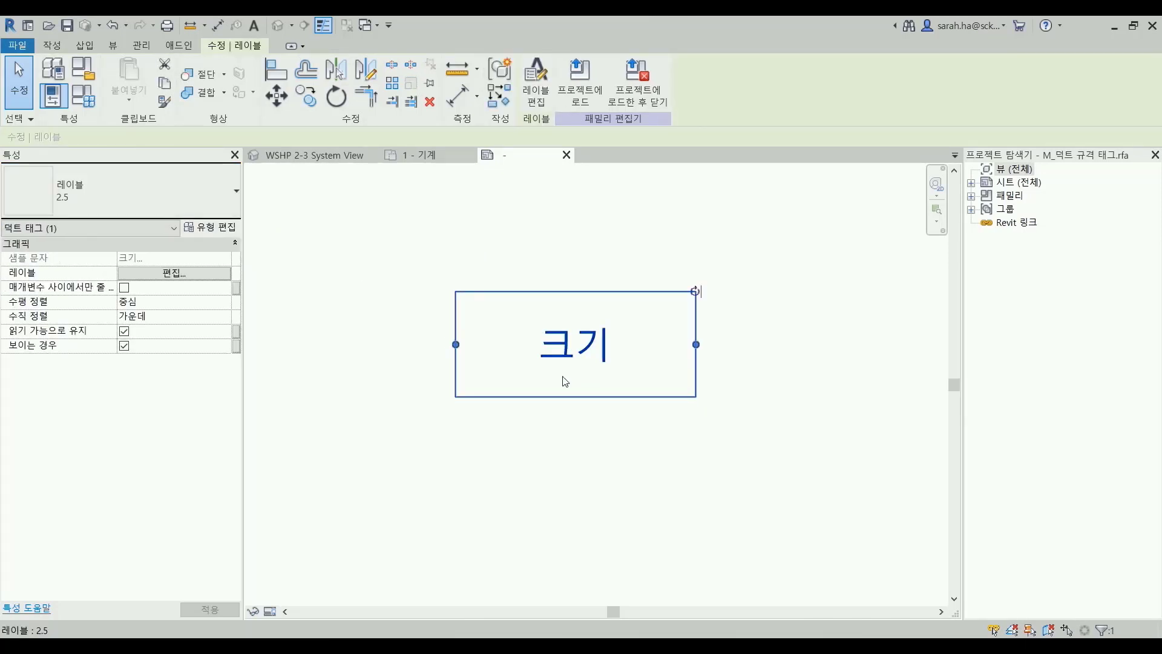
{"action": "left_click", "coordinate": [210, 229]}
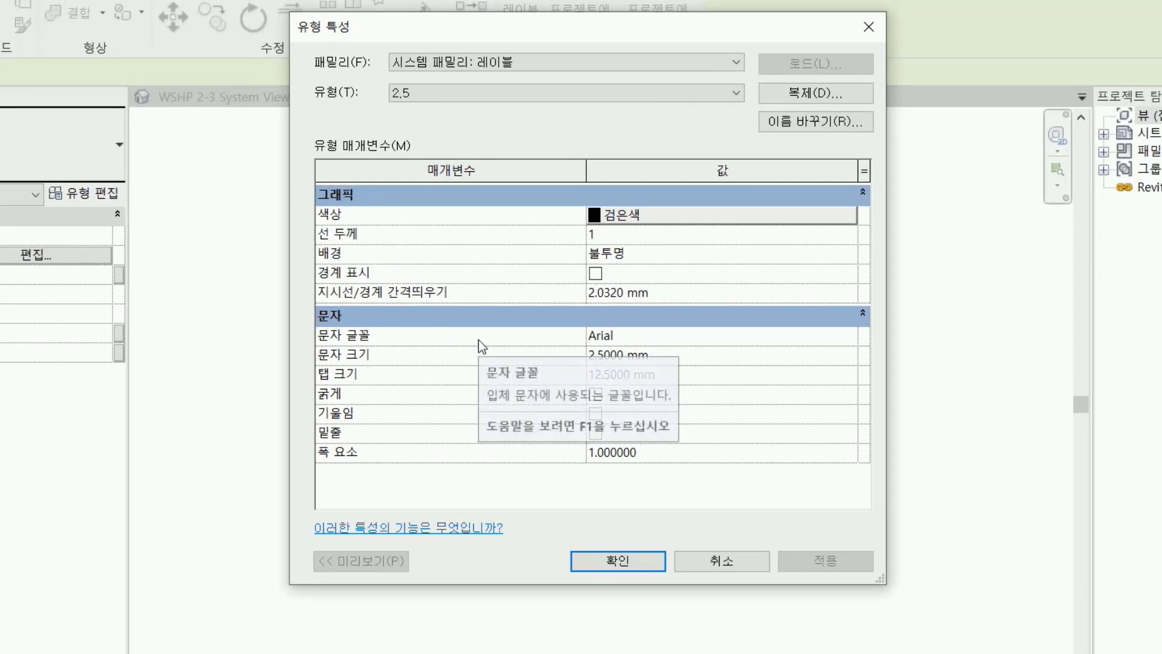
Inspect the label's 2.5 mm text size, then cancel the Type Properties dialog.
{"action": "left_click", "coordinate": [645, 353]}
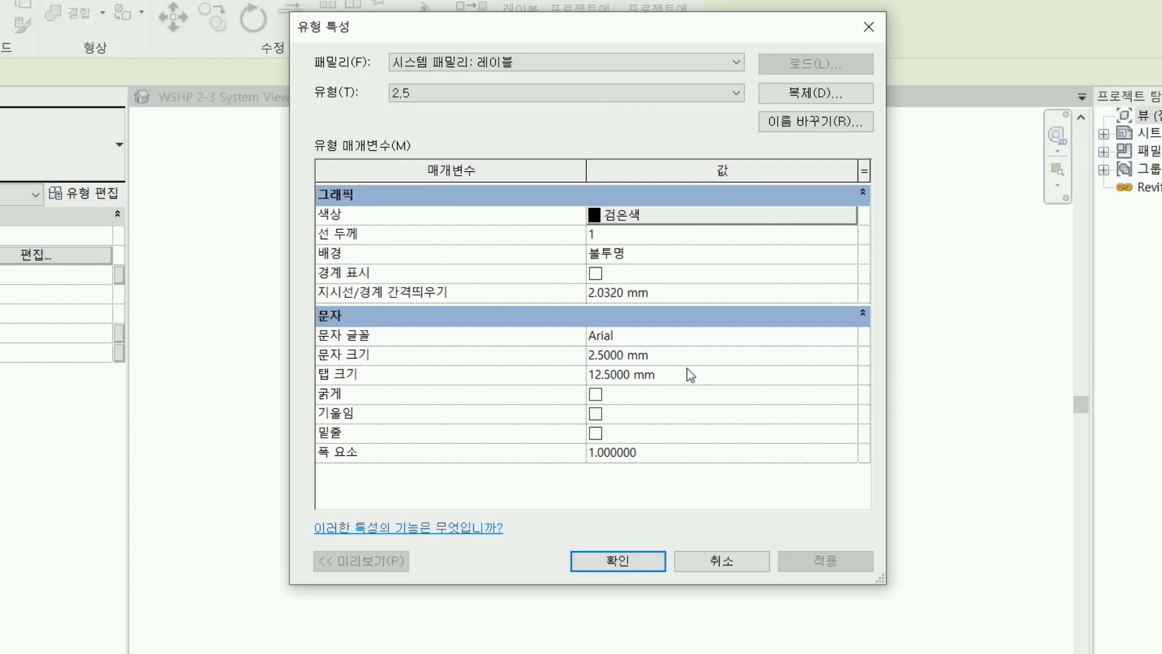
{"action": "left_click_drag", "start_coordinate": [678, 359], "coordinate": [539, 307]}
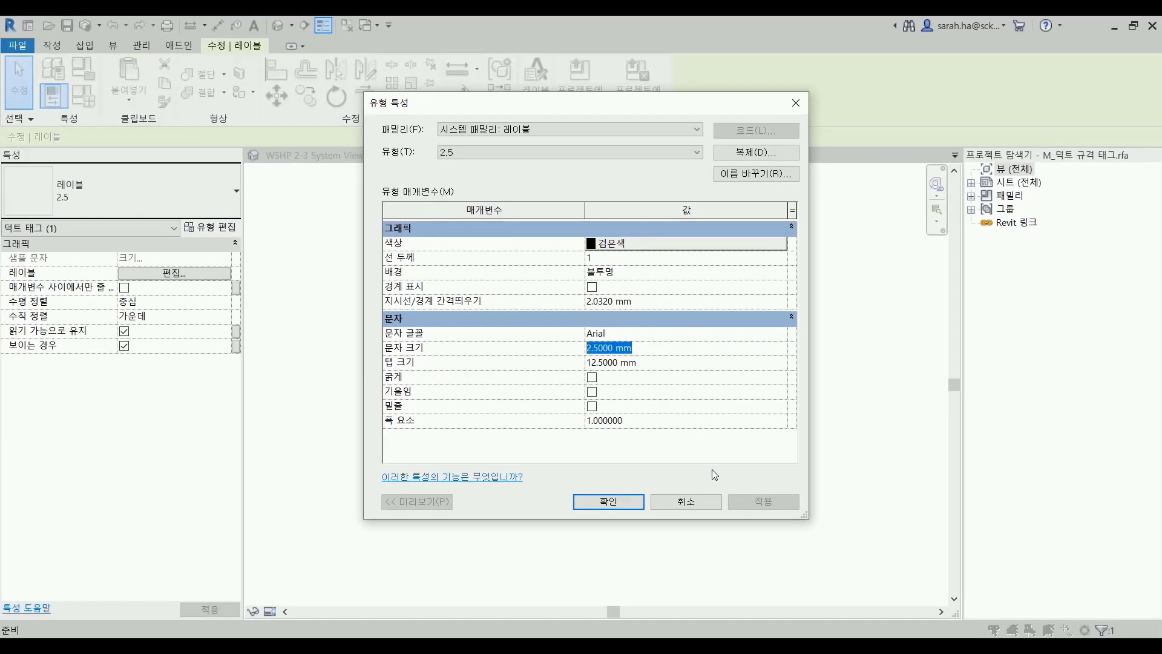
{"action": "left_click", "coordinate": [700, 506]}
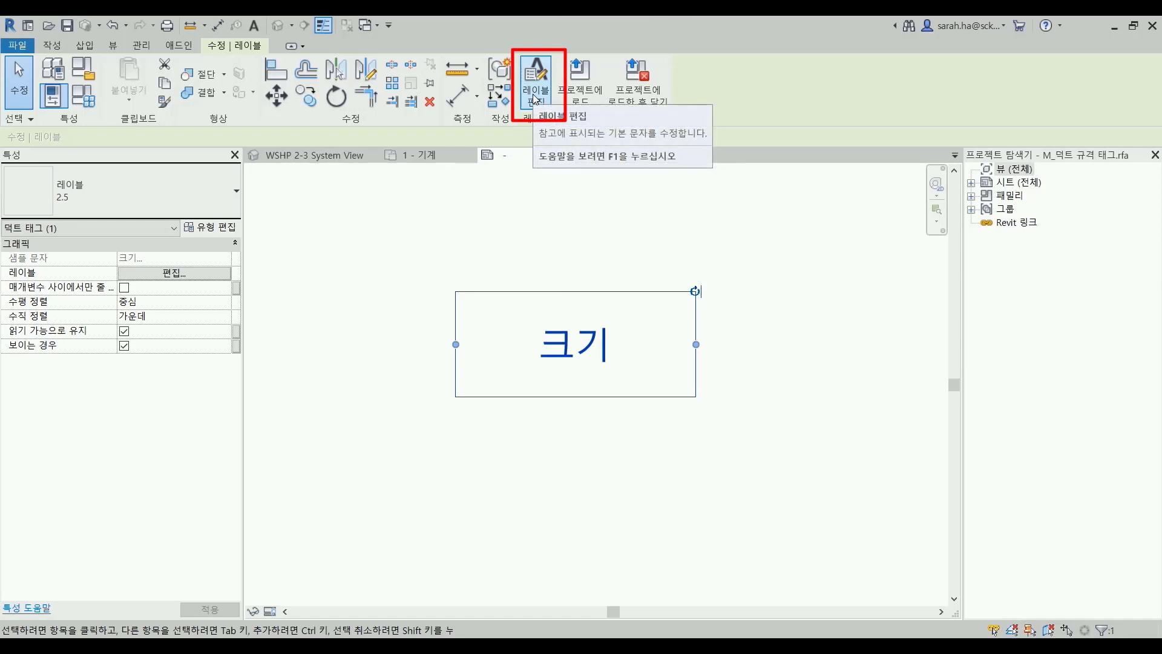
Open the Edit Label dialog and review the existing 크기 parameter.
{"action": "left_click", "coordinate": [535, 97]}
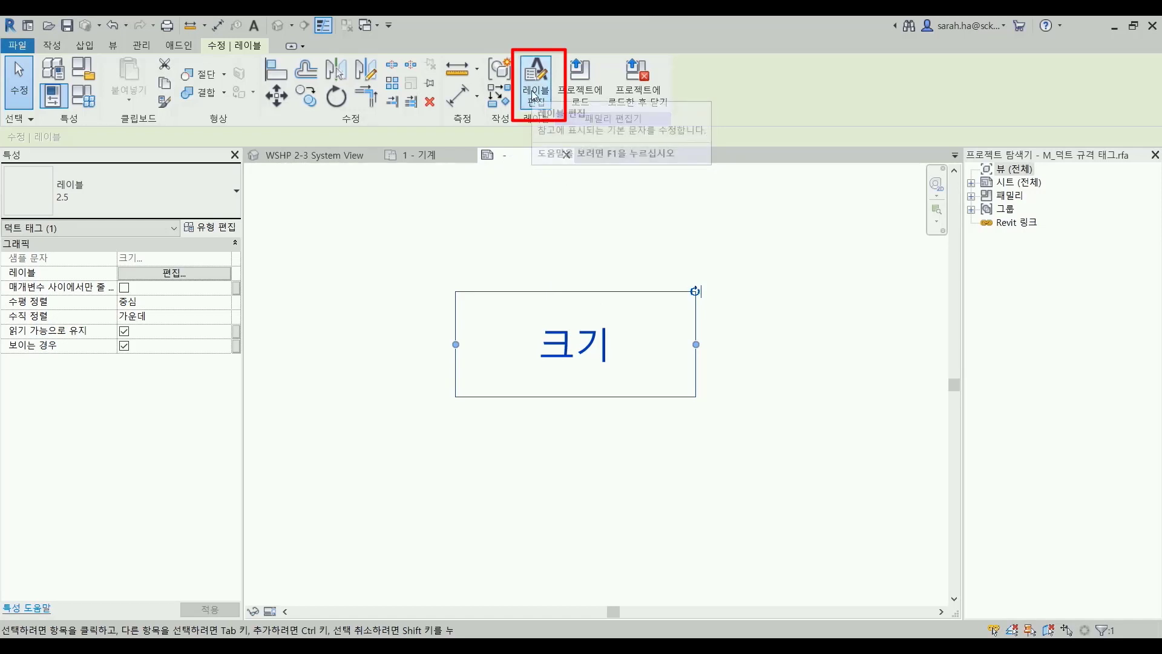
{"action": "left_click", "coordinate": [535, 96]}
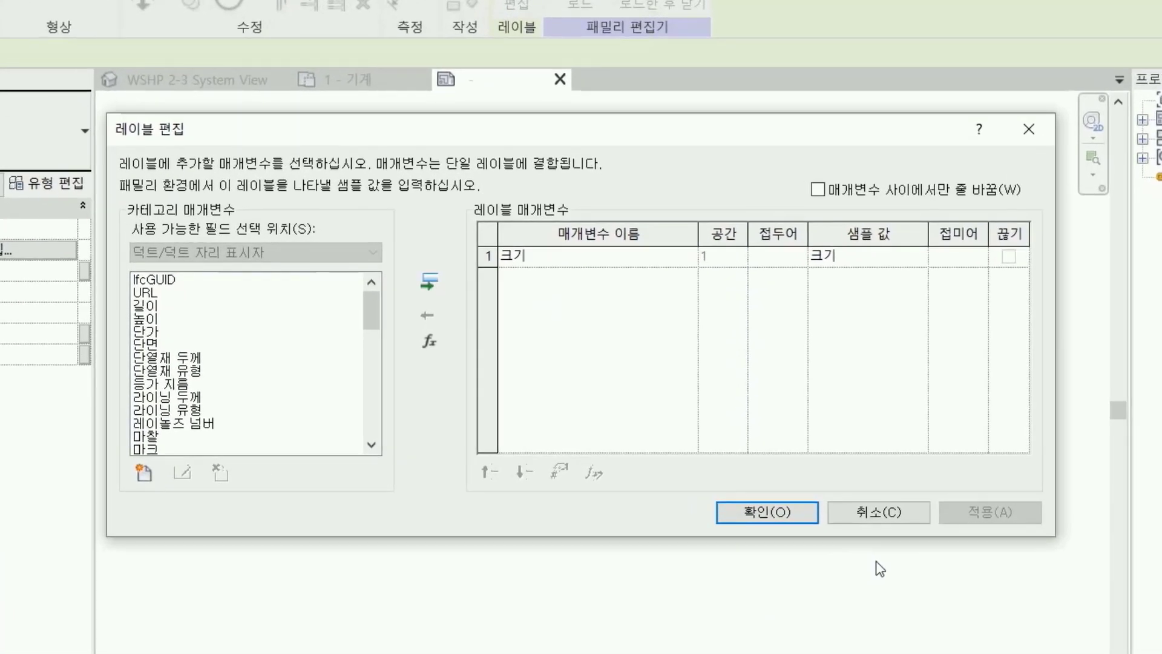
{"action": "left_click", "coordinate": [540, 269]}
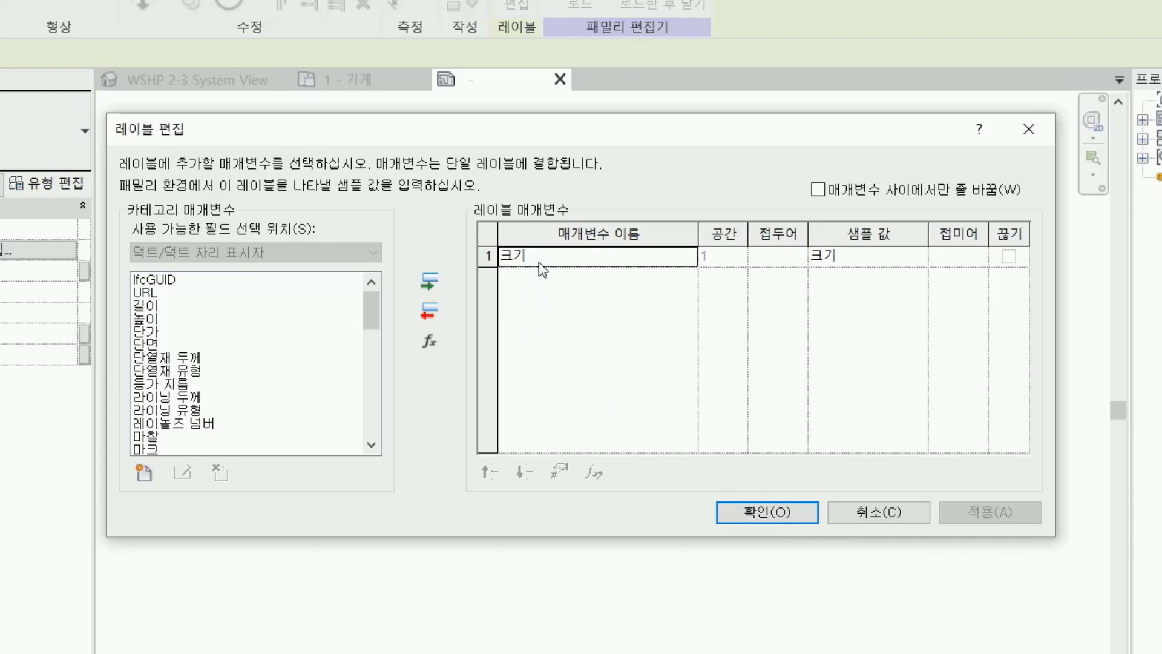
{"action": "left_click", "coordinate": [862, 264]}
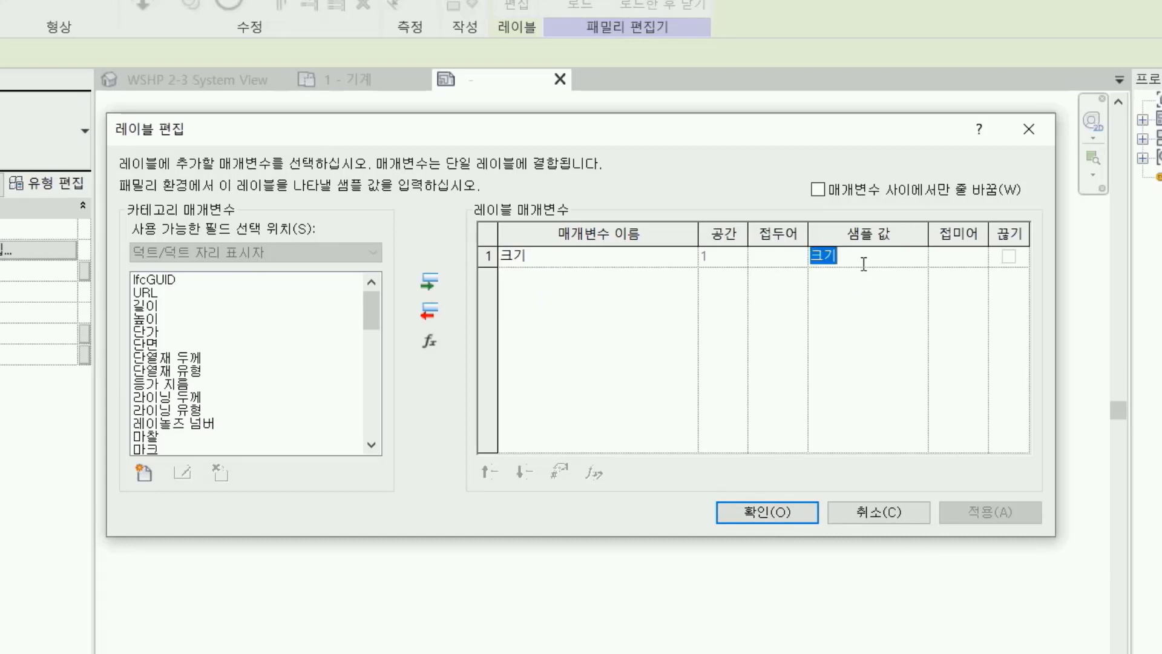
{"action": "left_click", "coordinate": [601, 262]}
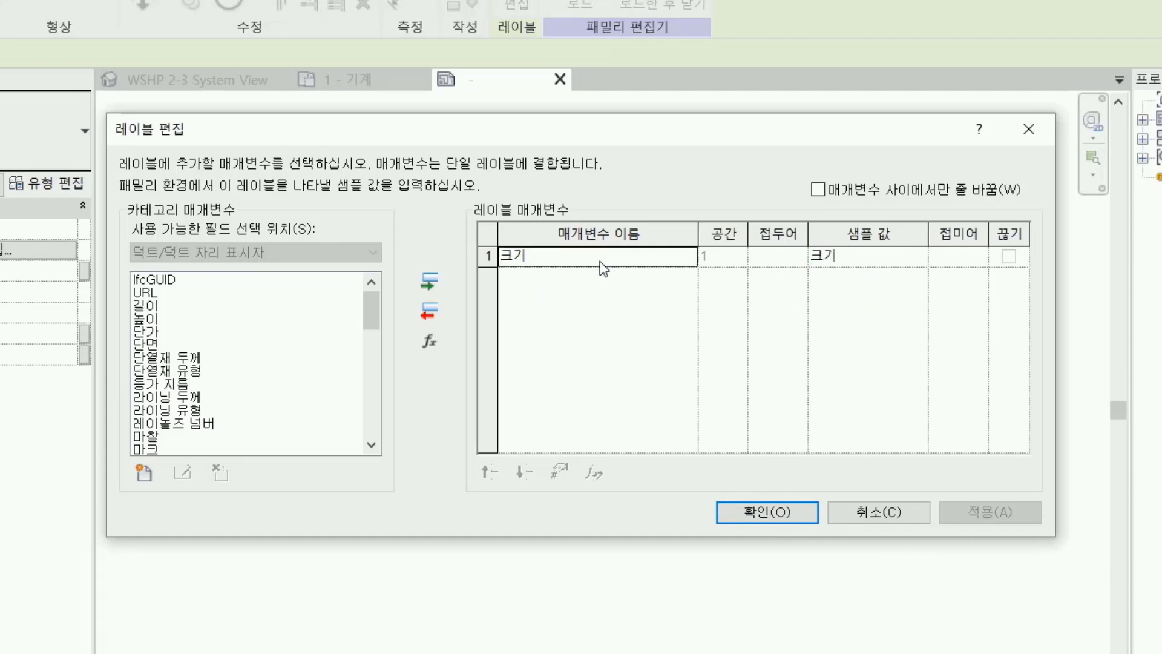
{"action": "left_click_drag", "start_coordinate": [372, 304], "coordinate": [387, 418]}
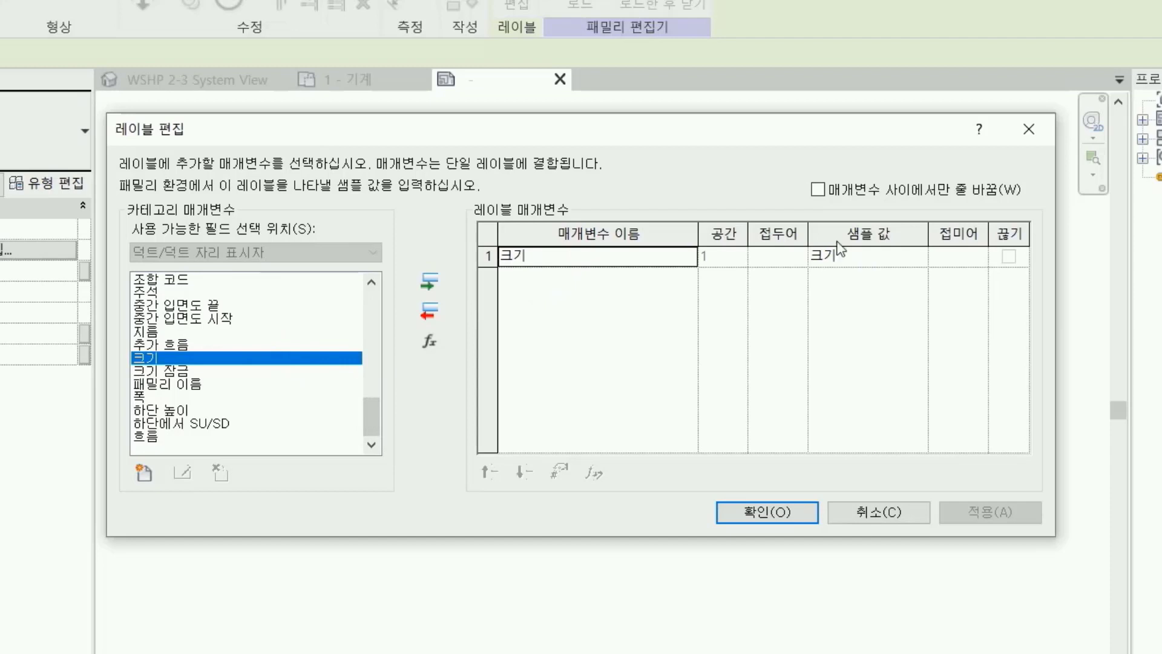
{"action": "left_click_drag", "start_coordinate": [661, 132], "coordinate": [653, 450]}
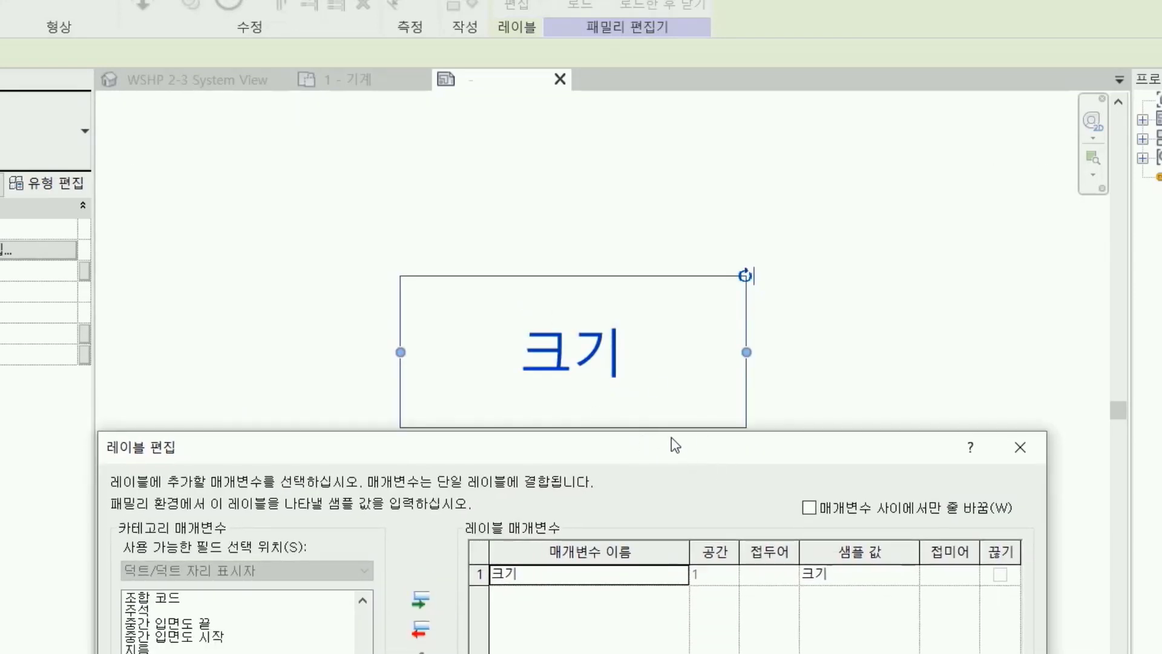
{"action": "left_click_drag", "start_coordinate": [671, 437], "coordinate": [586, 162]}
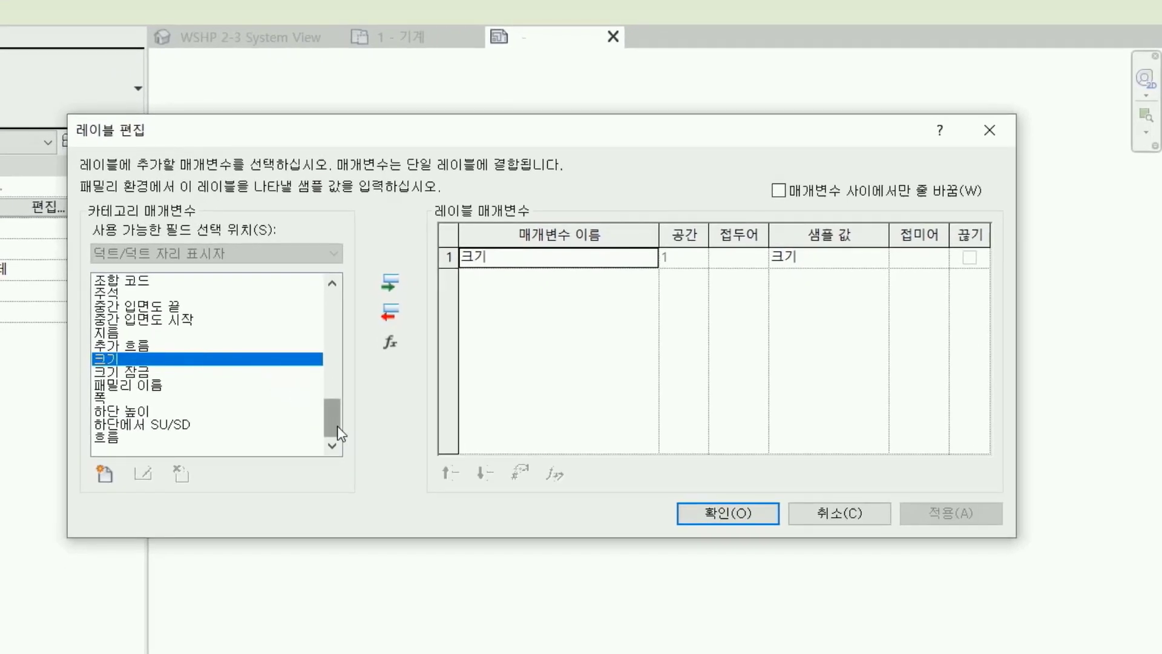
{"action": "left_click_drag", "start_coordinate": [337, 427], "coordinate": [336, 417]}
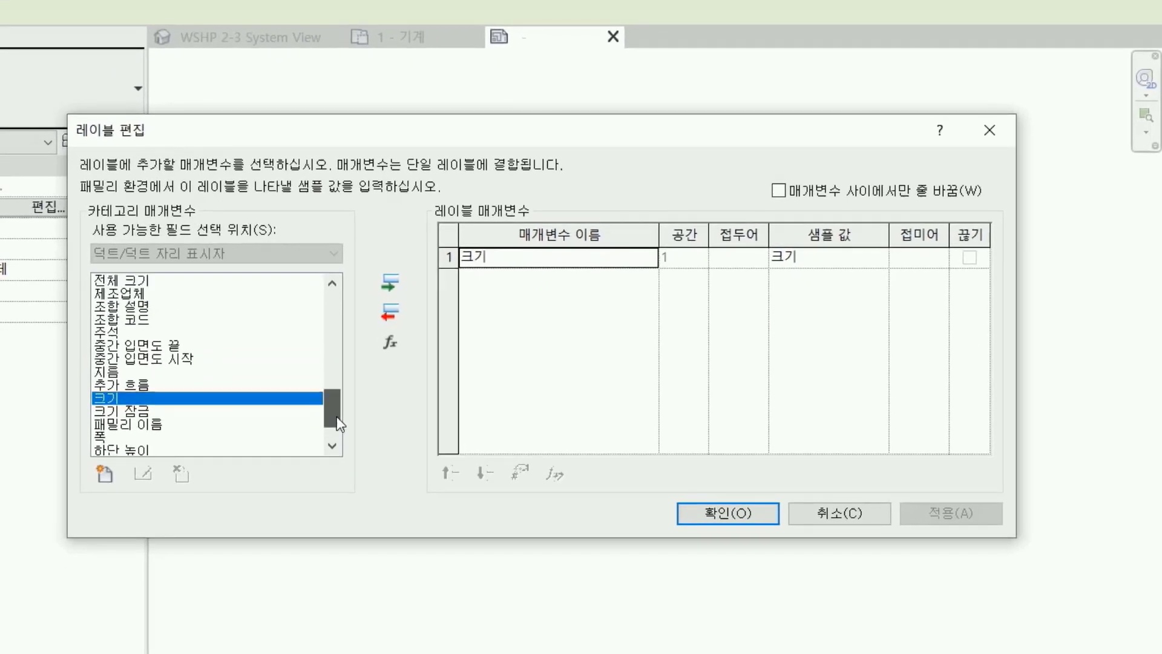
{"action": "left_click_drag", "start_coordinate": [337, 423], "coordinate": [325, 334]}
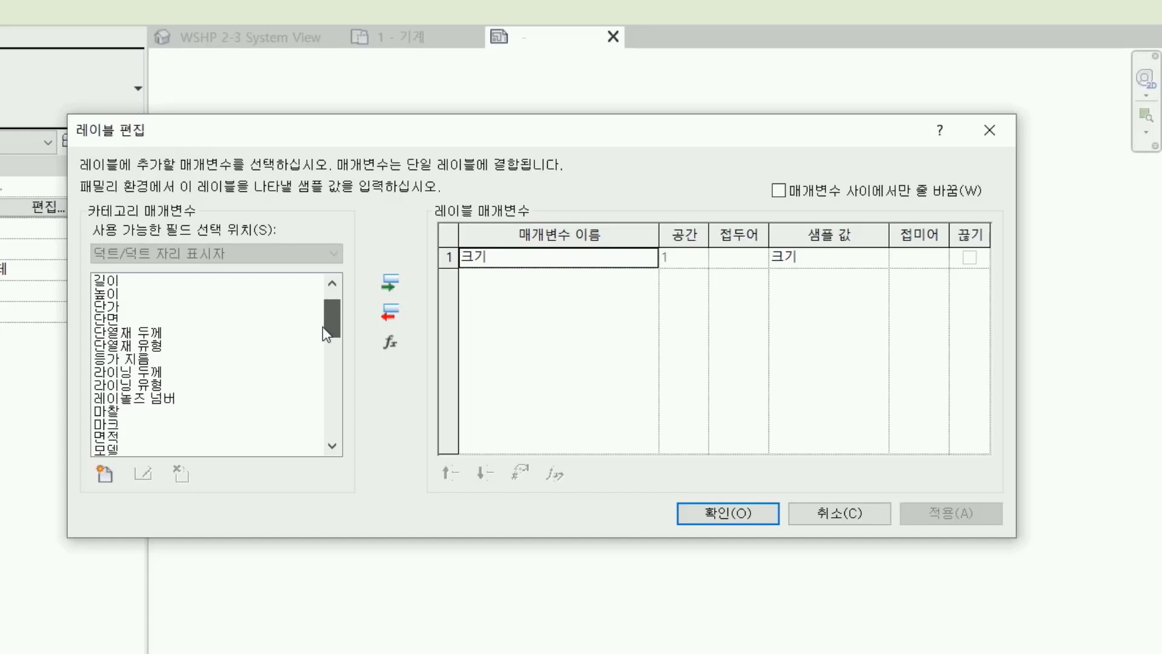
{"action": "left_click_drag", "start_coordinate": [324, 333], "coordinate": [272, 397]}
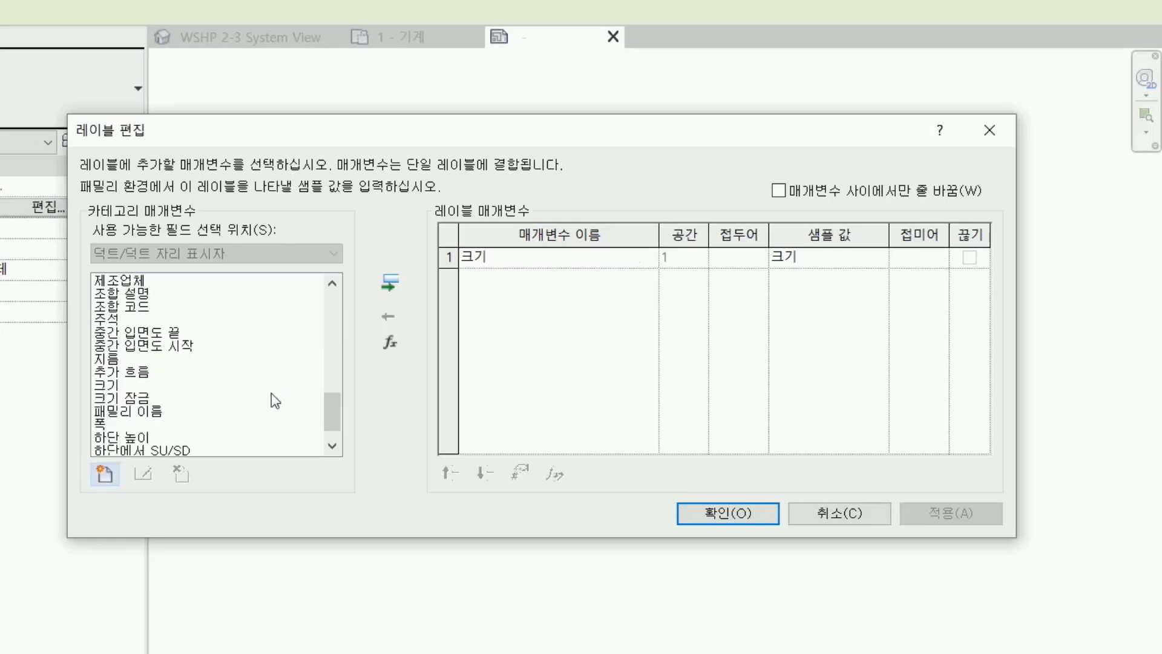
Add the 중간 입면도 시작 field to the label with sample value 레벨.
{"action": "left_click", "coordinate": [157, 348]}
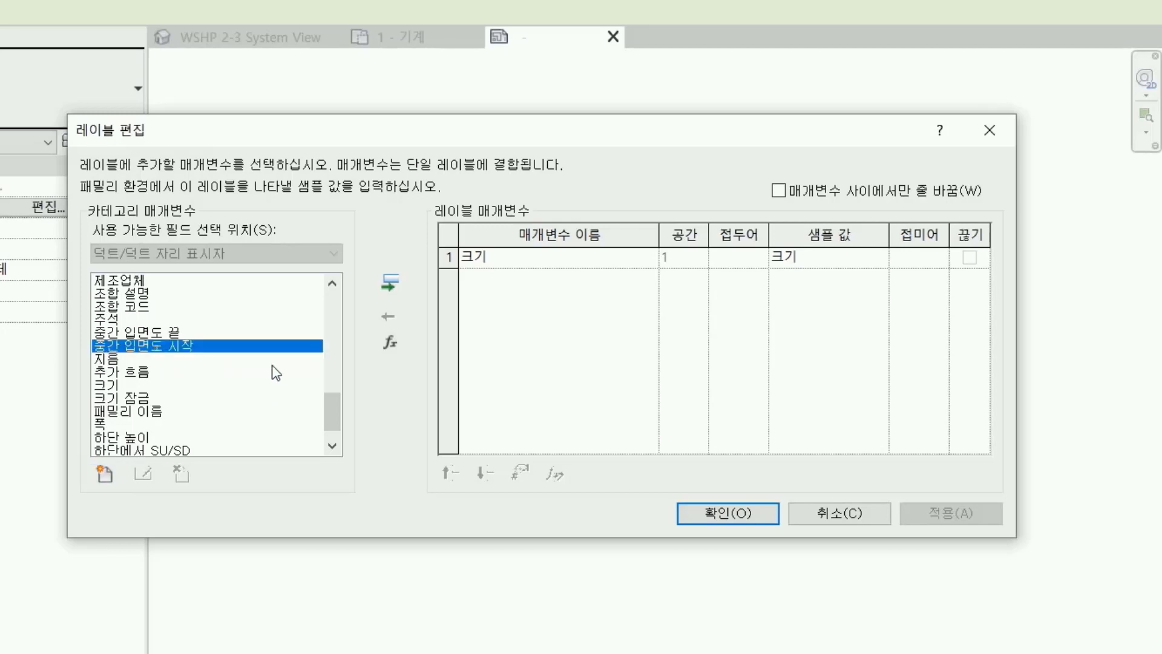
{"action": "left_click", "coordinate": [391, 284]}
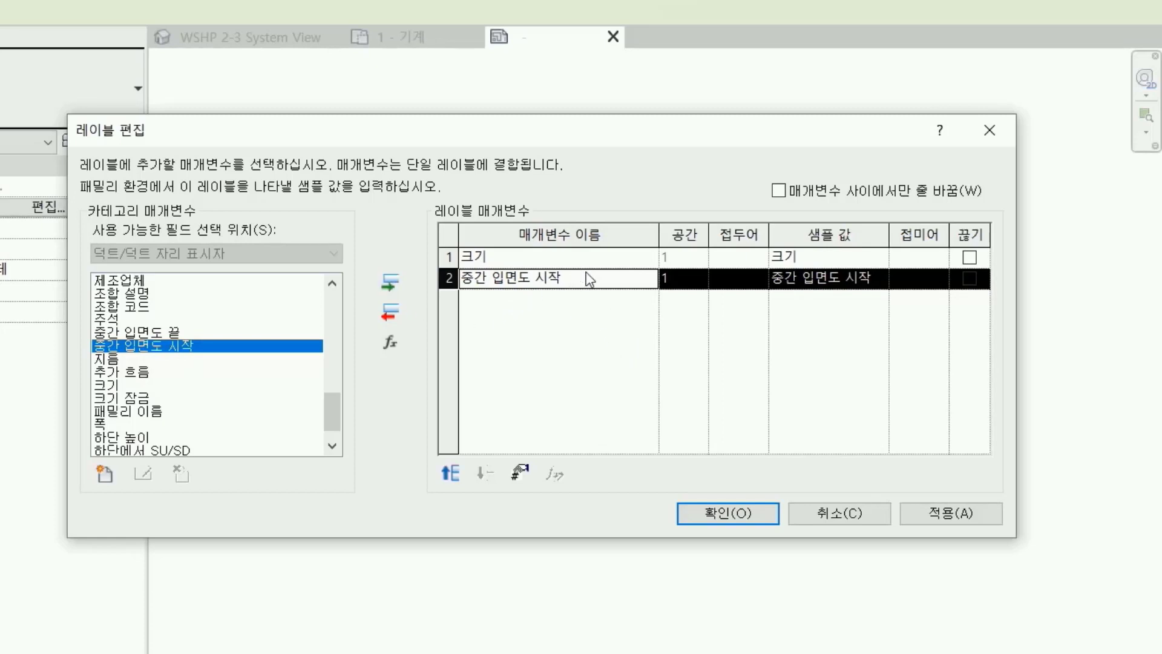
{"action": "left_click", "coordinate": [817, 278]}
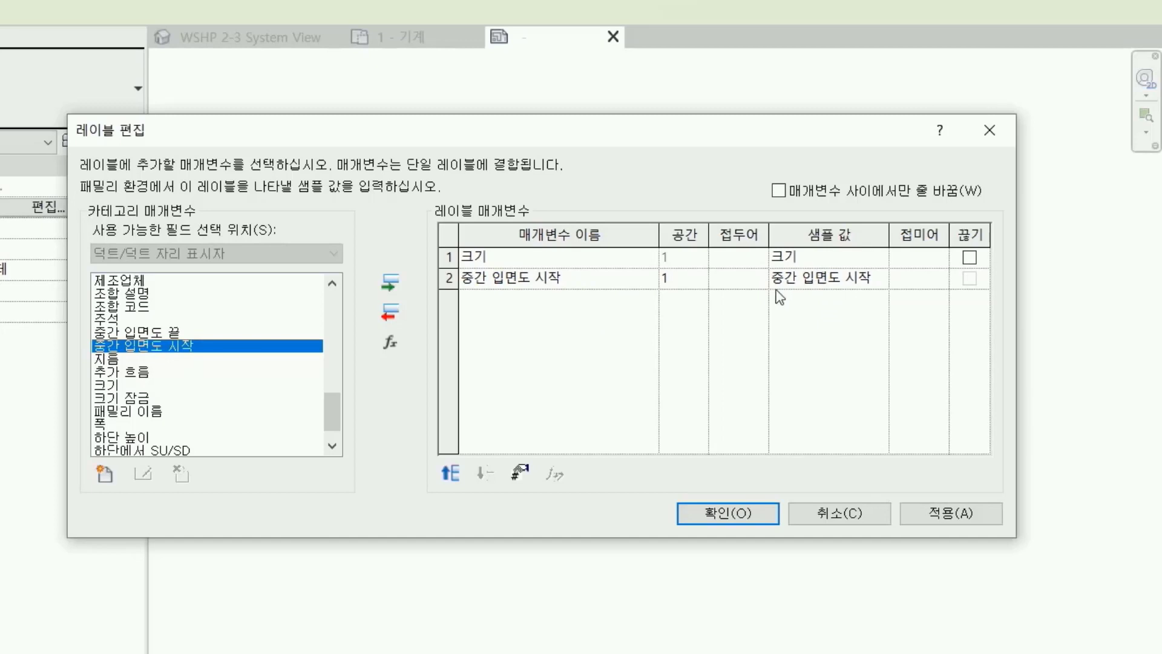
{"action": "left_click_drag", "start_coordinate": [772, 278], "coordinate": [844, 302]}
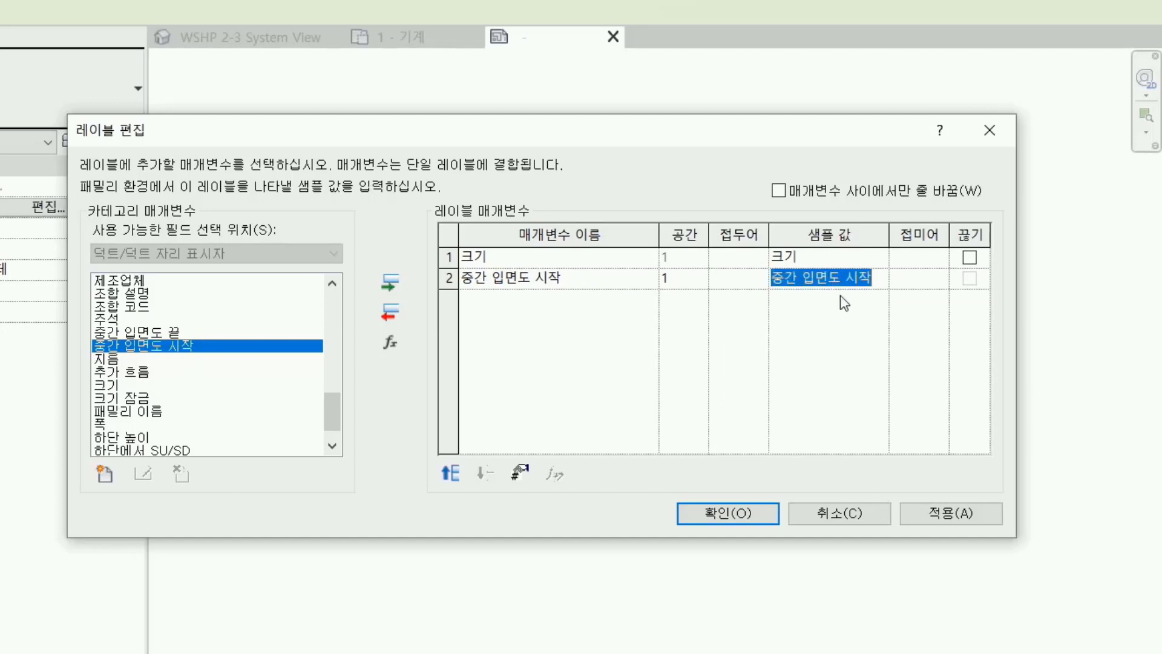
{"action": "type", "text": "레벨"}
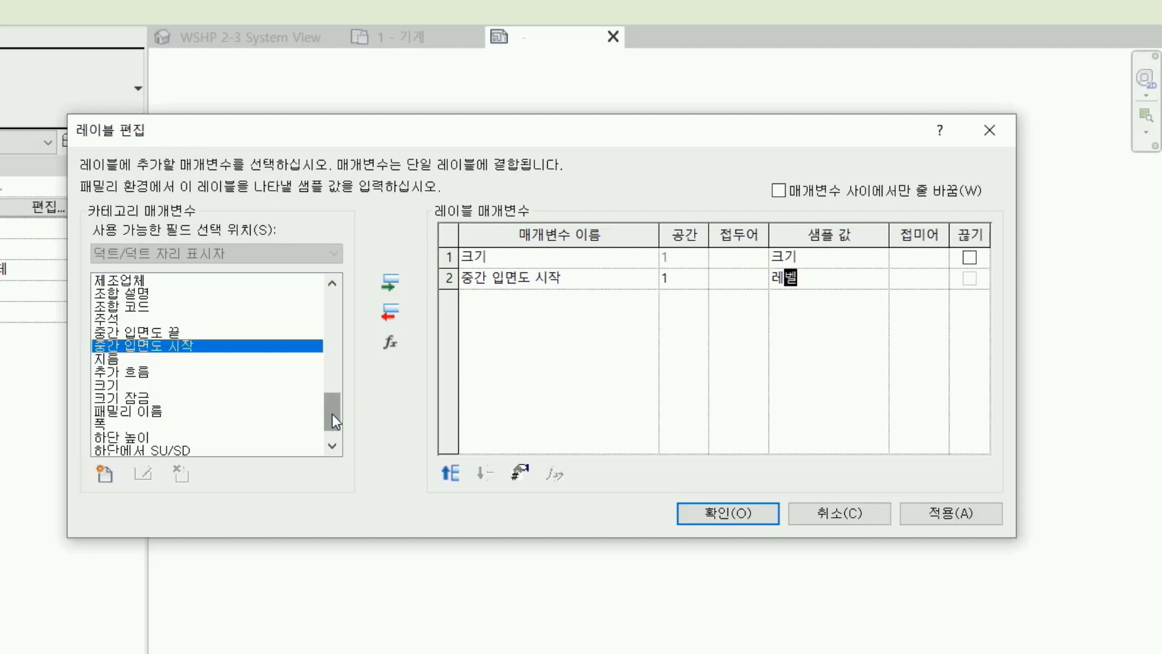
Add the 패밀리 이름 and 시스템 유형 fields to the label.
{"action": "left_click_drag", "start_coordinate": [332, 413], "coordinate": [340, 405]}
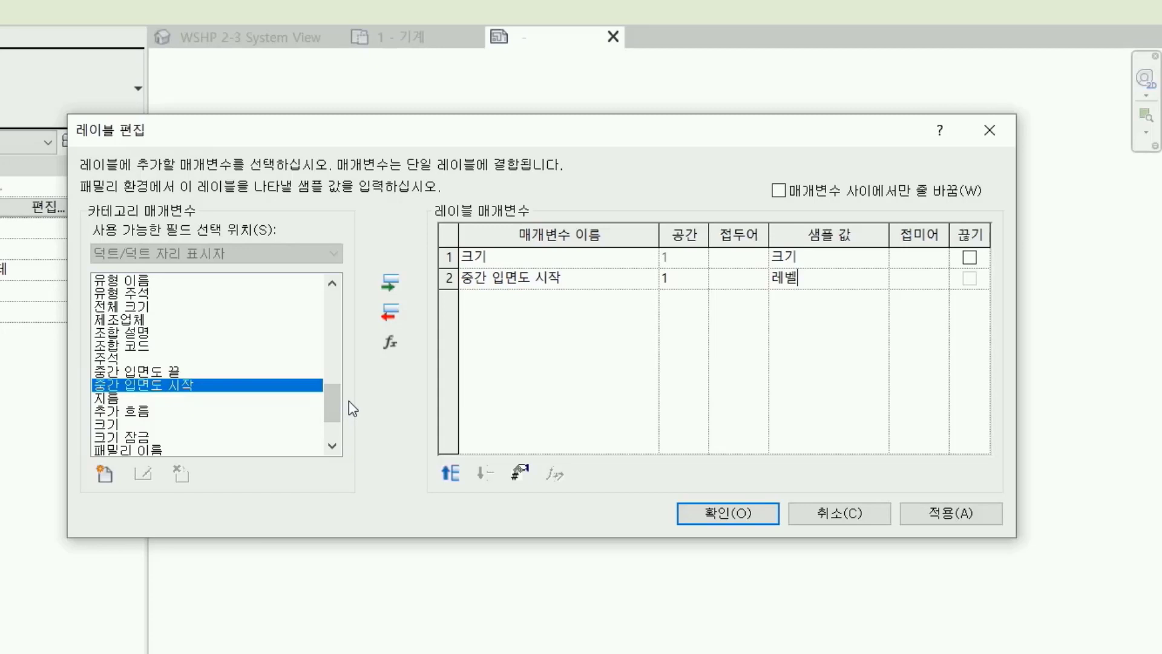
{"action": "scroll", "coordinate": [332, 407], "scroll_direction": "down", "scroll_amount": 2}
{"action": "left_click", "coordinate": [180, 384]}
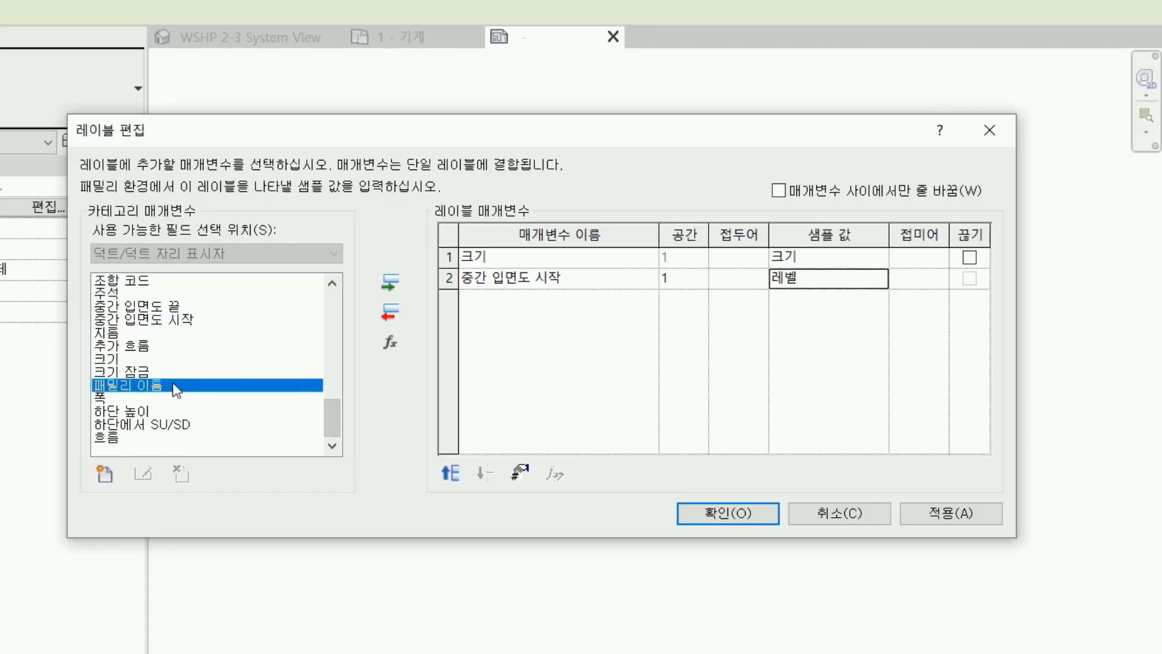
{"action": "left_click", "coordinate": [391, 284]}
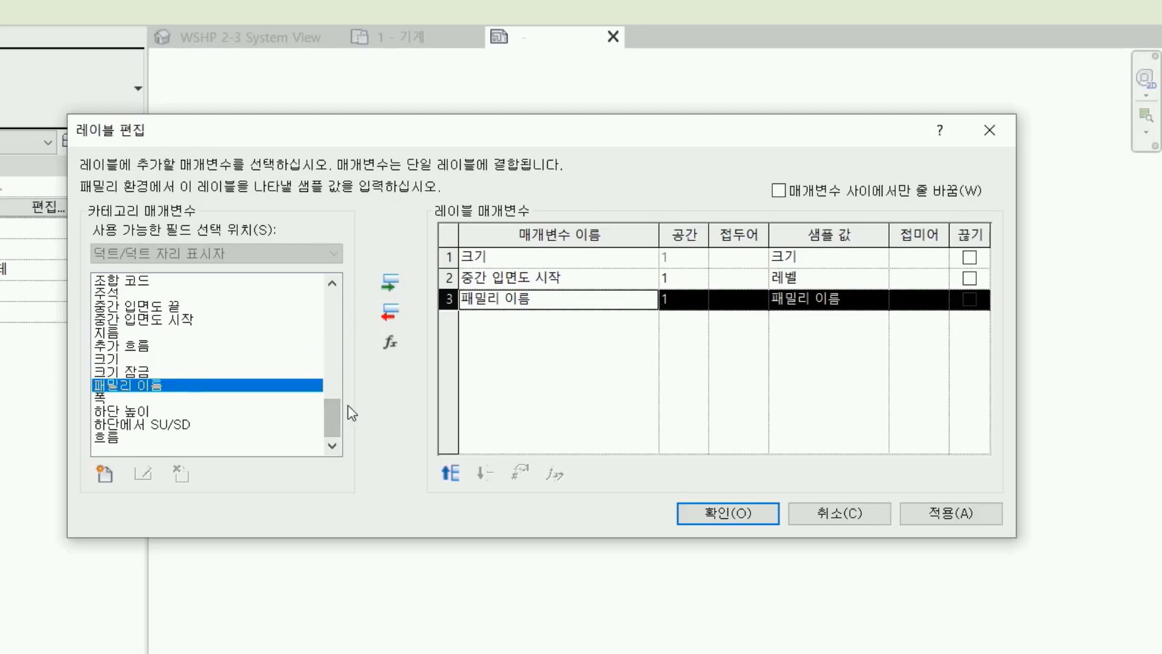
{"action": "left_click_drag", "start_coordinate": [329, 413], "coordinate": [324, 361]}
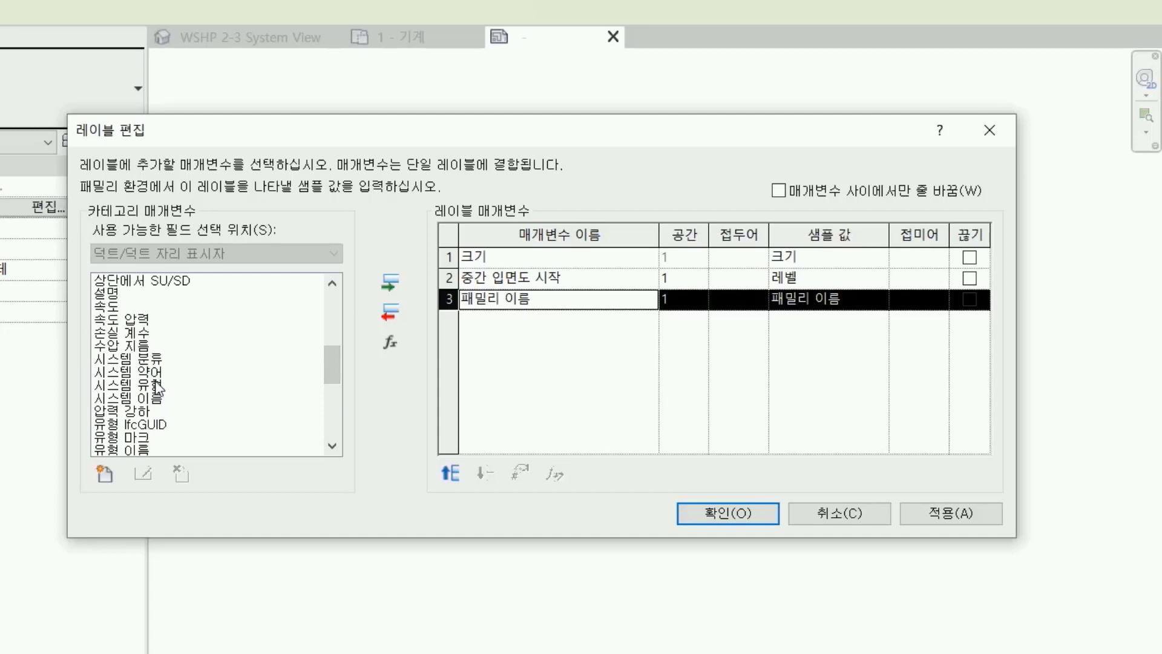
{"action": "left_click", "coordinate": [182, 386]}
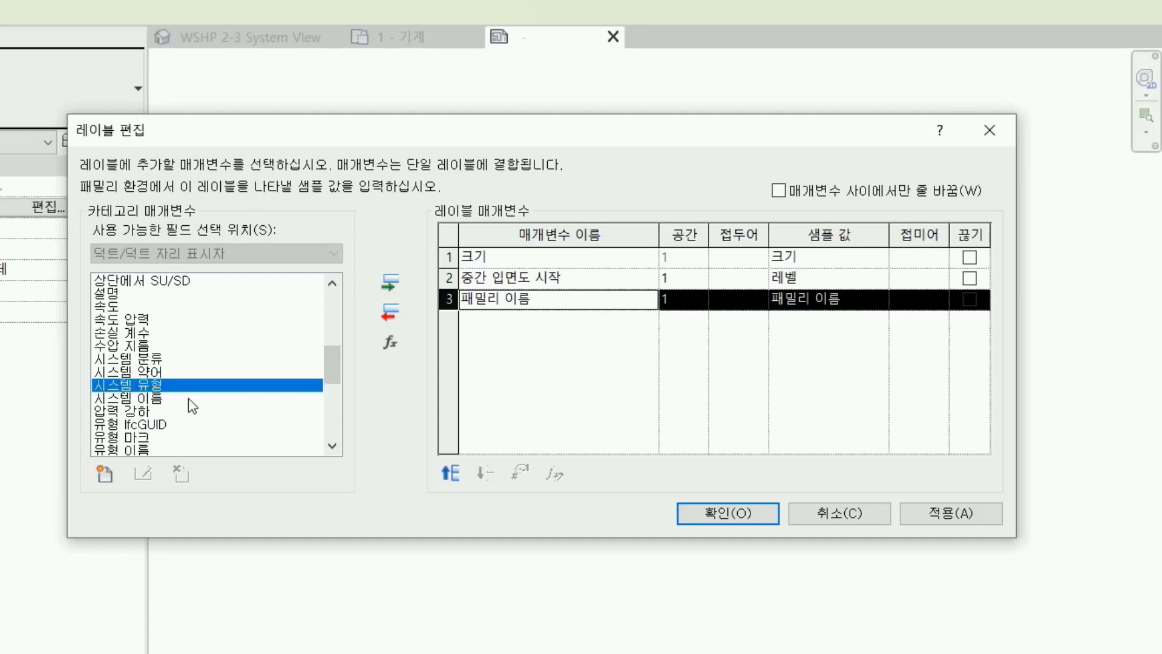
{"action": "left_click", "coordinate": [391, 282]}
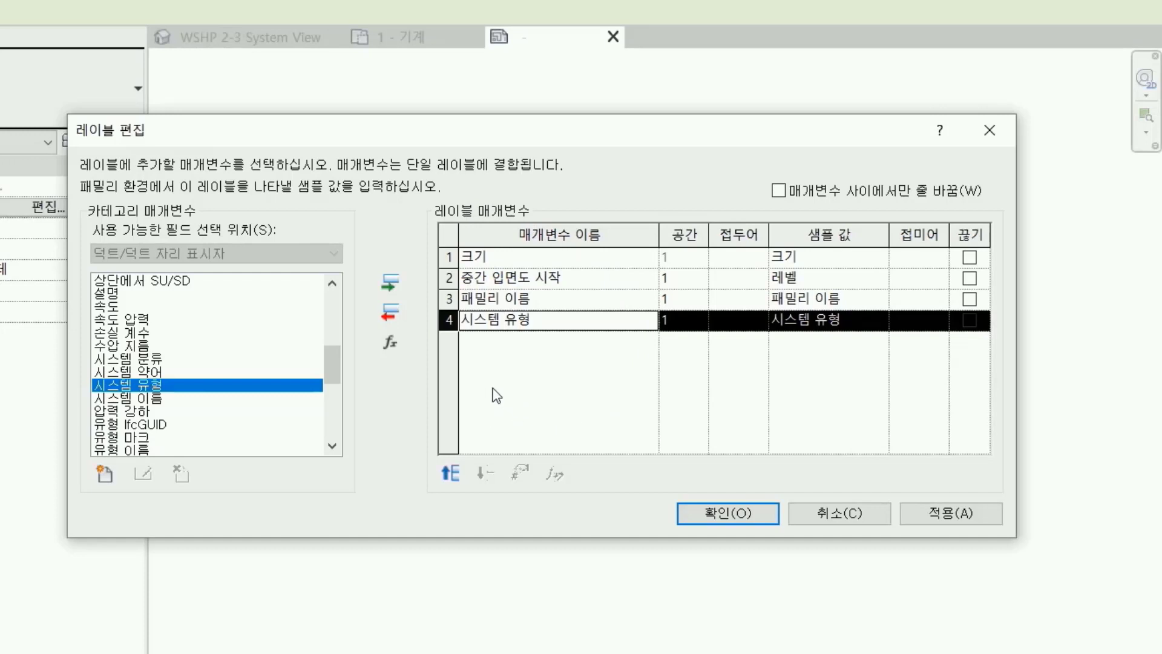
Reorder the label fields so 패밀리 이름 is first and 시스템 유형 second.
{"action": "left_click", "coordinate": [496, 300]}
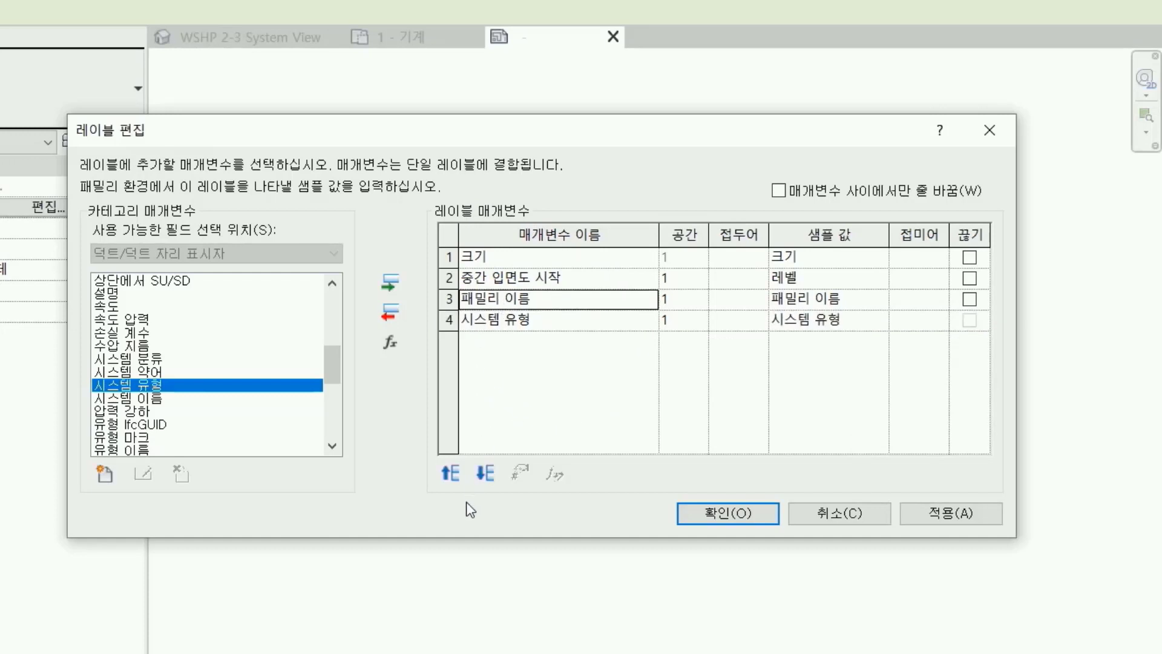
{"action": "left_click", "coordinate": [449, 472]}
{"action": "left_click", "coordinate": [449, 473]}
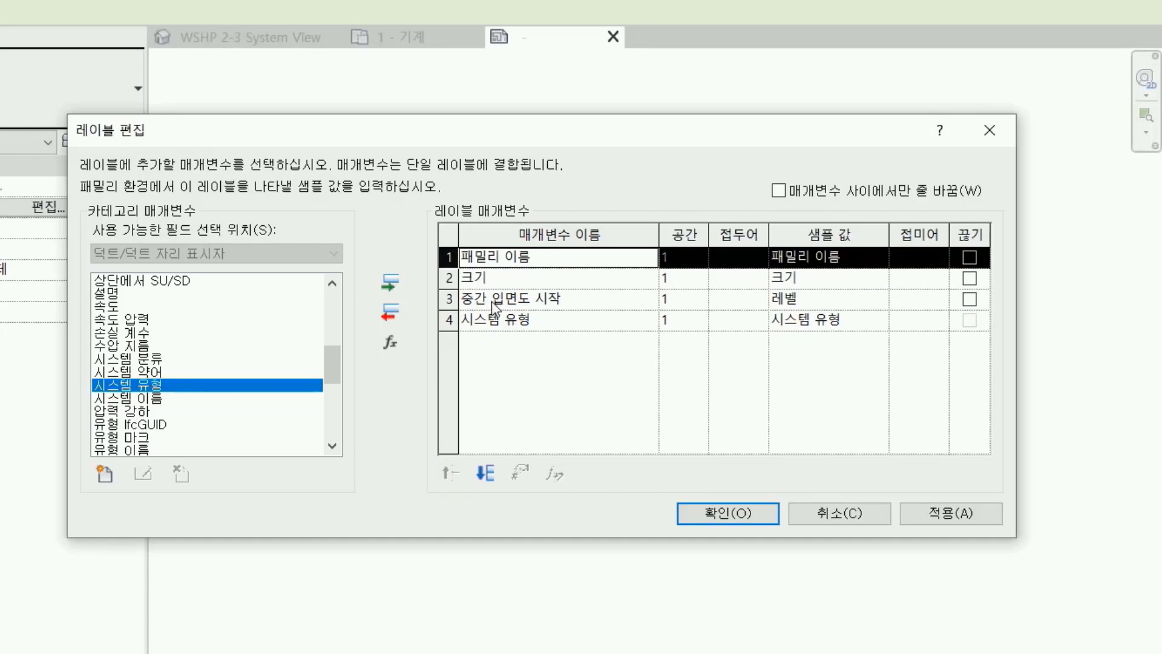
{"action": "left_click", "coordinate": [495, 322]}
{"action": "left_click", "coordinate": [451, 472]}
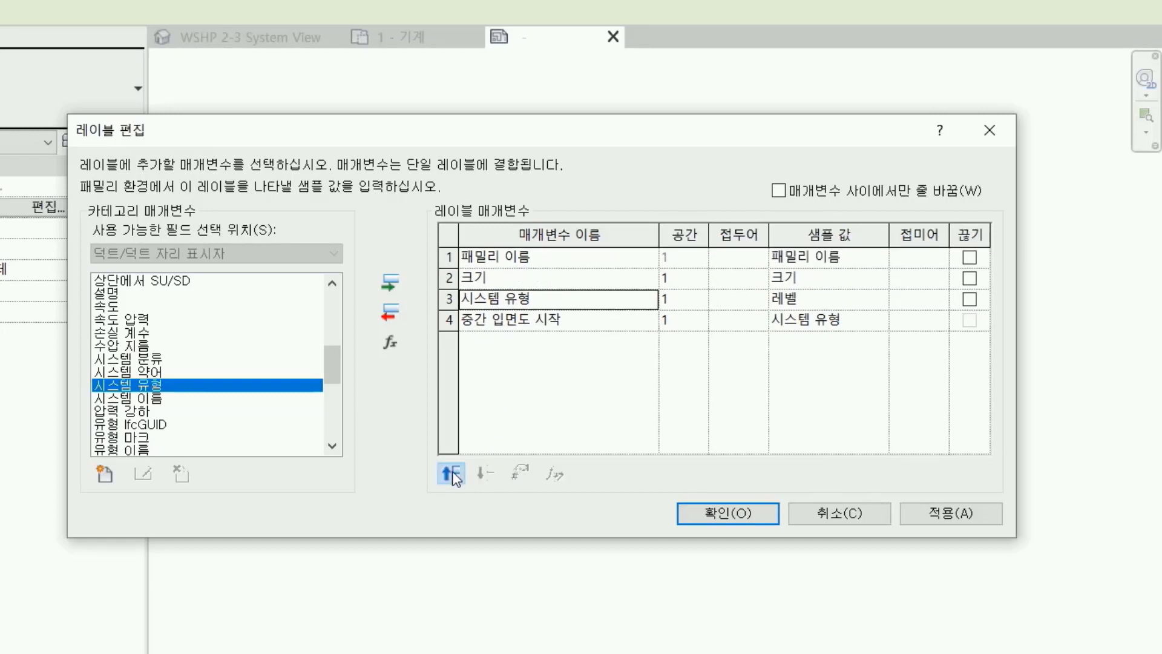
{"action": "left_click", "coordinate": [452, 471]}
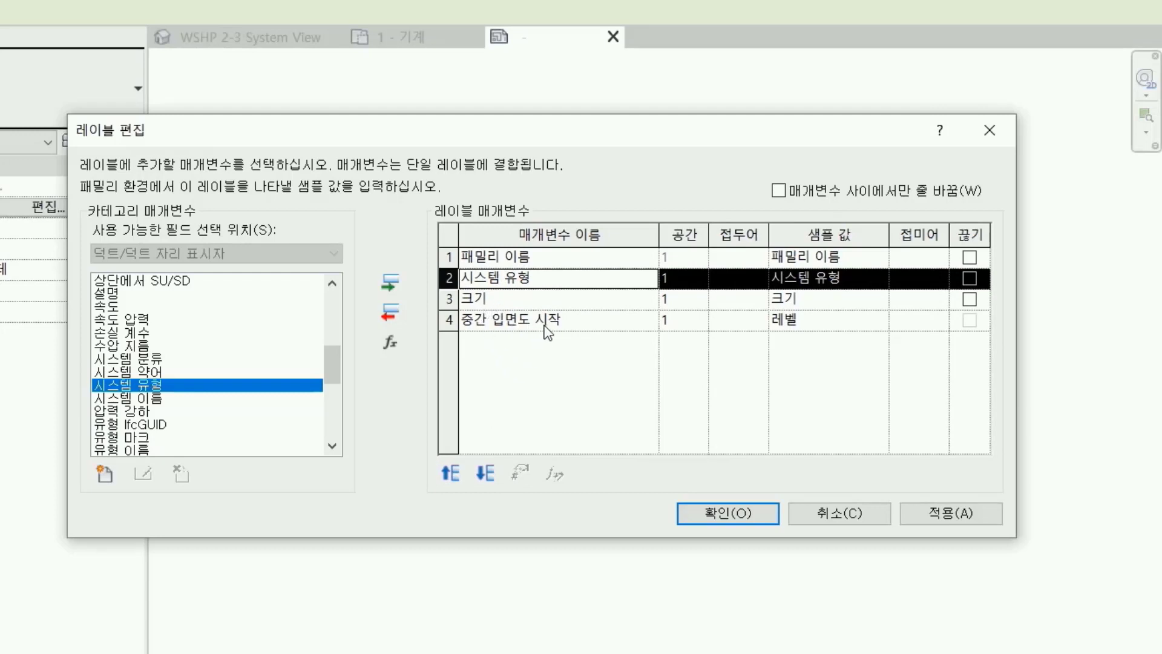
Give the first three label fields a '-' suffix and confirm the label.
{"action": "left_click", "coordinate": [921, 261]}
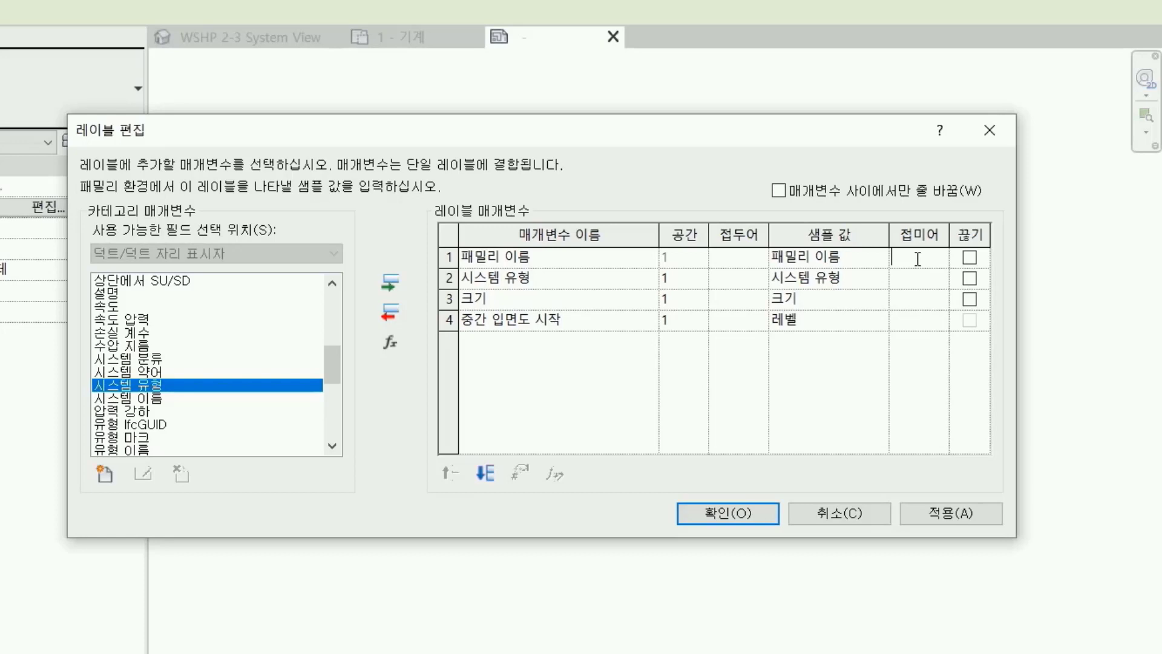
{"action": "type", "text": "-"}
{"action": "left_click", "coordinate": [914, 275]}
{"action": "type", "text": "-"}
{"action": "left_click", "coordinate": [919, 301]}
{"action": "type", "text": "-"}
{"action": "left_click", "coordinate": [715, 517]}
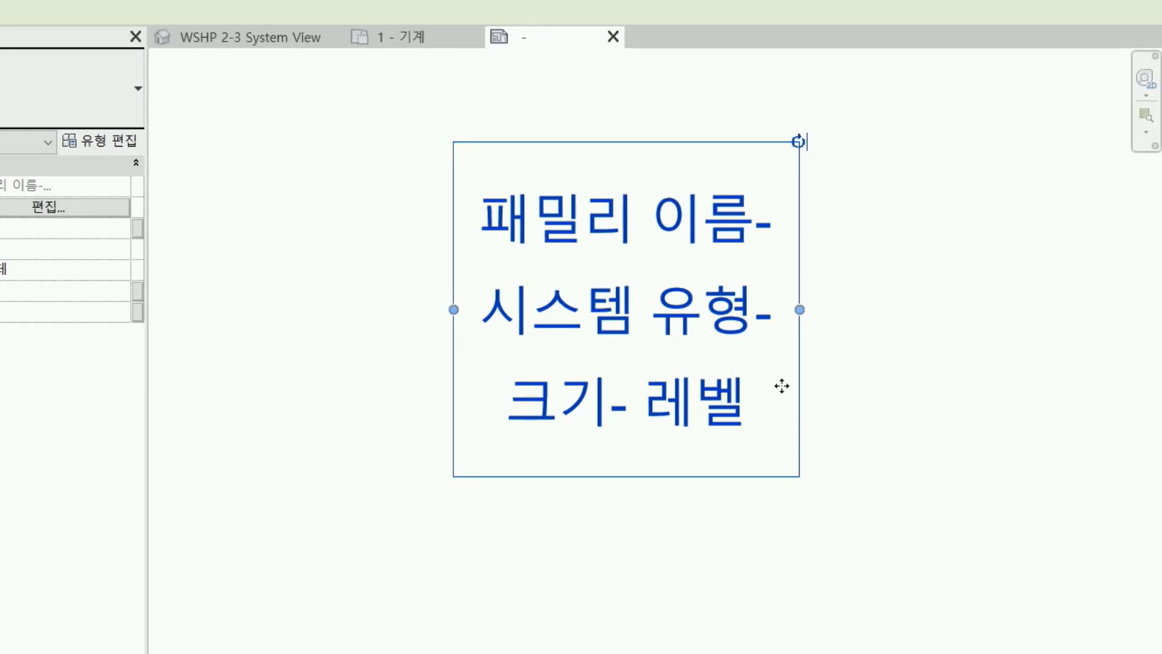
Stretch the label box wider so 패밀리 이름- 시스템 유형- 크기- 레벨 fits on one line.
{"action": "left_click_drag", "start_coordinate": [800, 310], "coordinate": [1107, 327]}
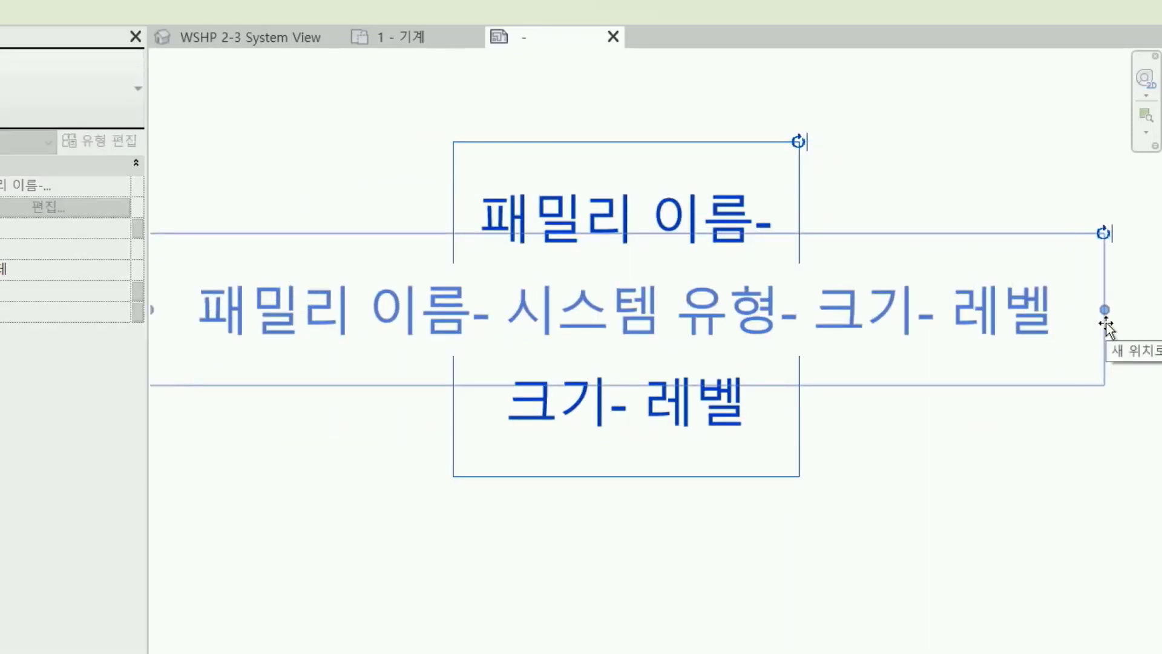
{"action": "left_click_drag", "start_coordinate": [1107, 326], "coordinate": [1114, 324]}
{"action": "middle_click_drag", "start_coordinate": [431, 467], "coordinate": [475, 462]}
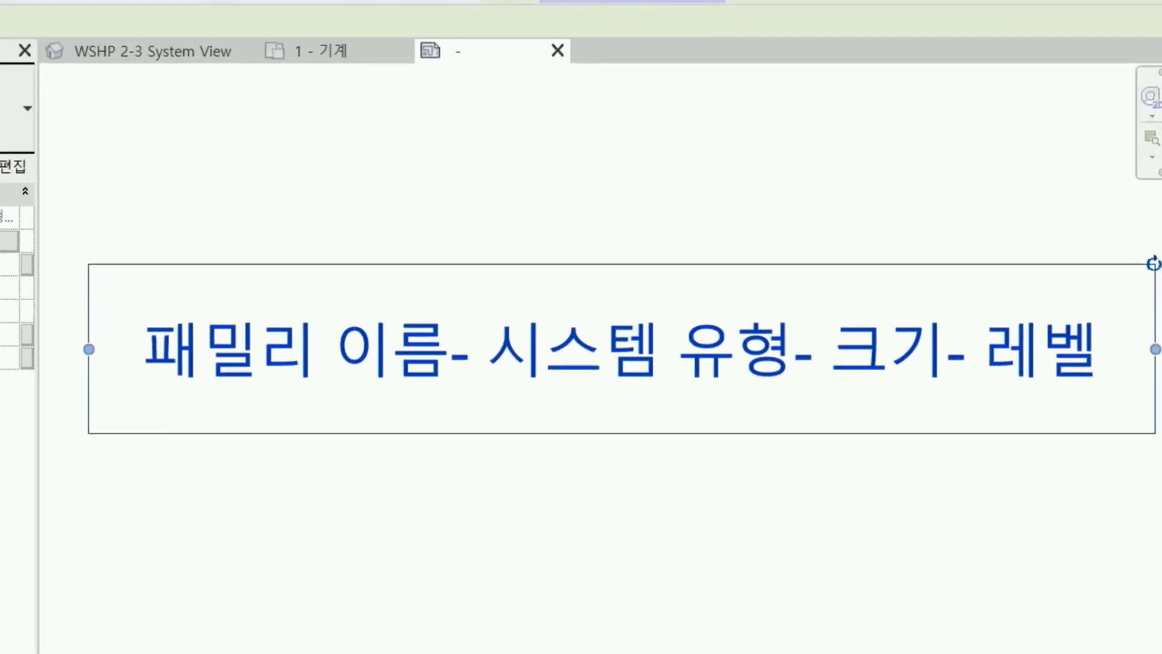
Load the edited tag into 프로젝트3, overwriting the existing version and its parameter values.
{"action": "left_click", "coordinate": [586, 100]}
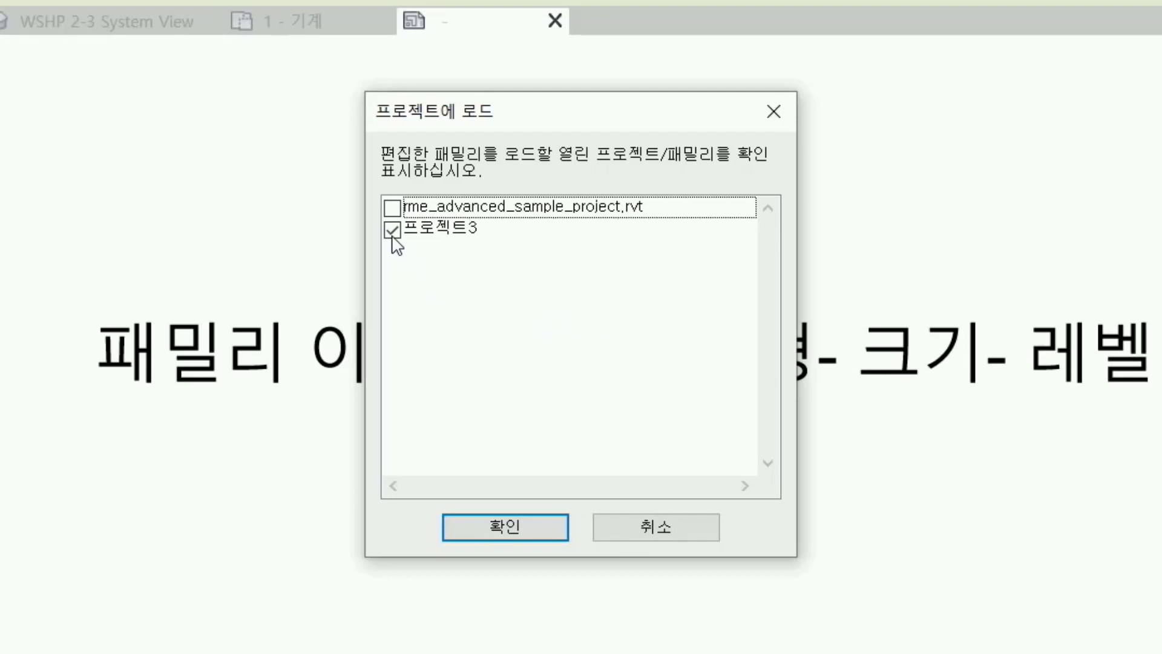
{"action": "left_click", "coordinate": [510, 532]}
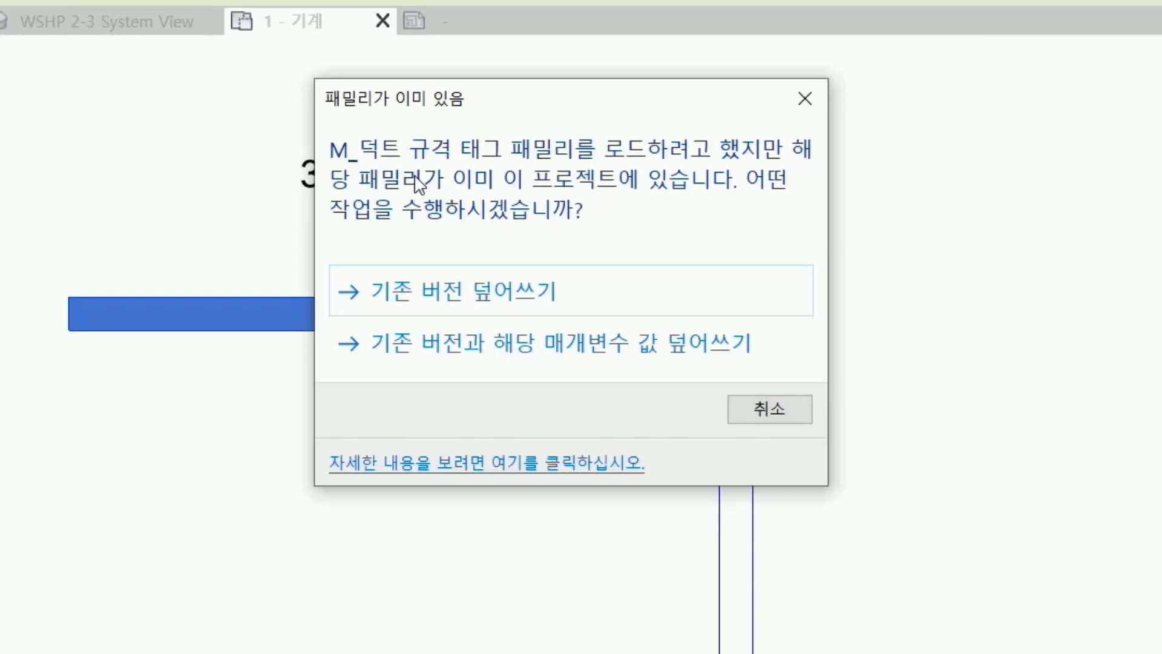
{"action": "left_click", "coordinate": [515, 351]}
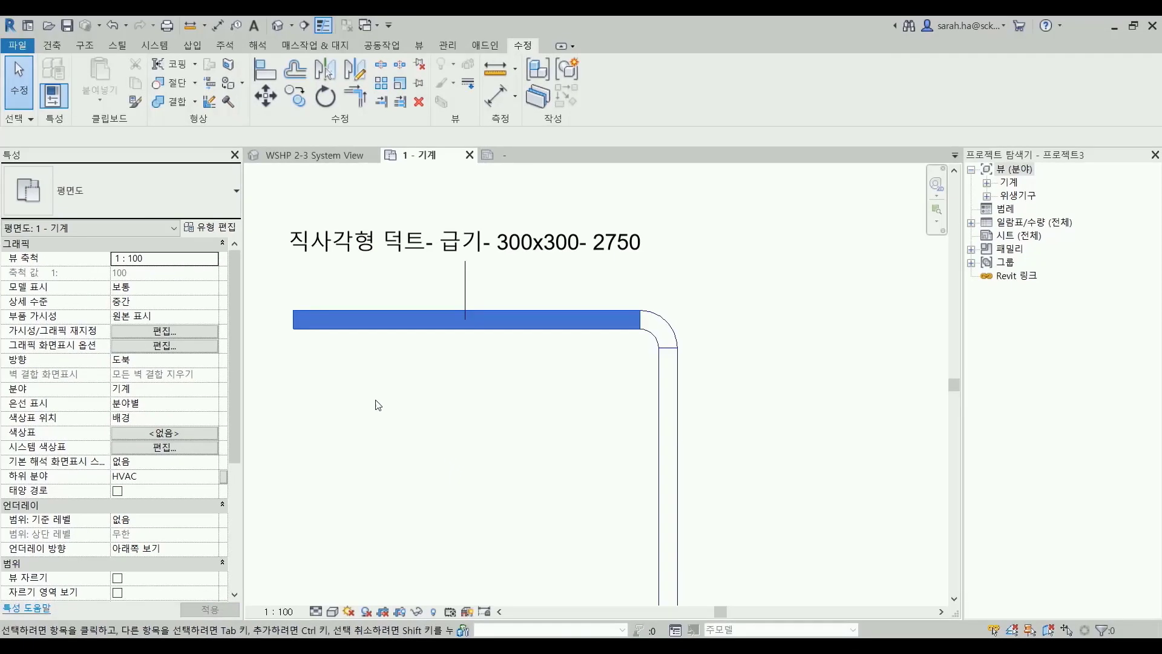
Select the duct tag above the horizontal duct and reopen its family for editing.
{"action": "left_click", "coordinate": [463, 327]}
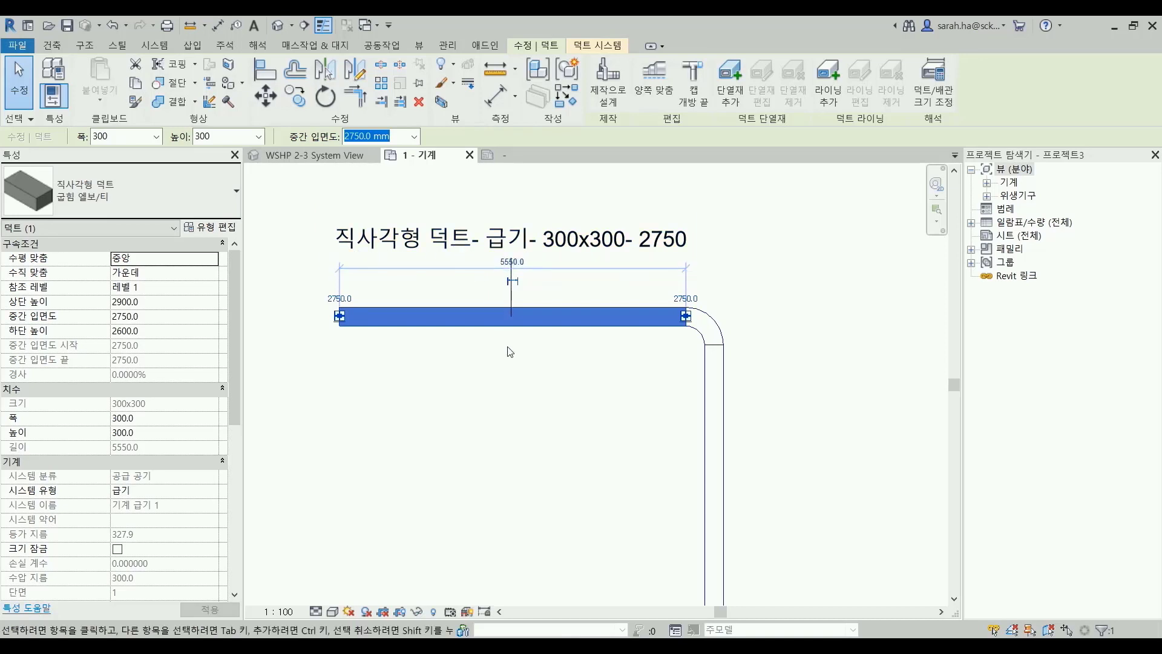
{"action": "middle_click_drag", "start_coordinate": [629, 420], "coordinate": [591, 430]}
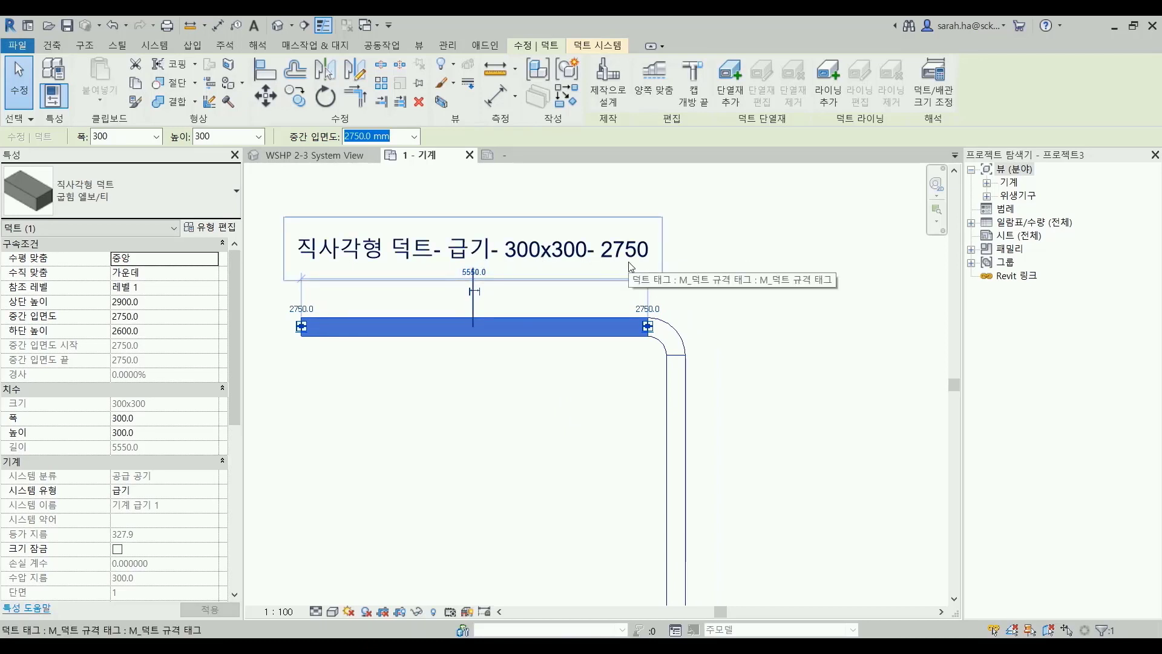
{"action": "middle_click_drag", "start_coordinate": [571, 462], "coordinate": [559, 424]}
{"action": "scroll", "coordinate": [403, 334], "scroll_direction": "down", "scroll_amount": 2}
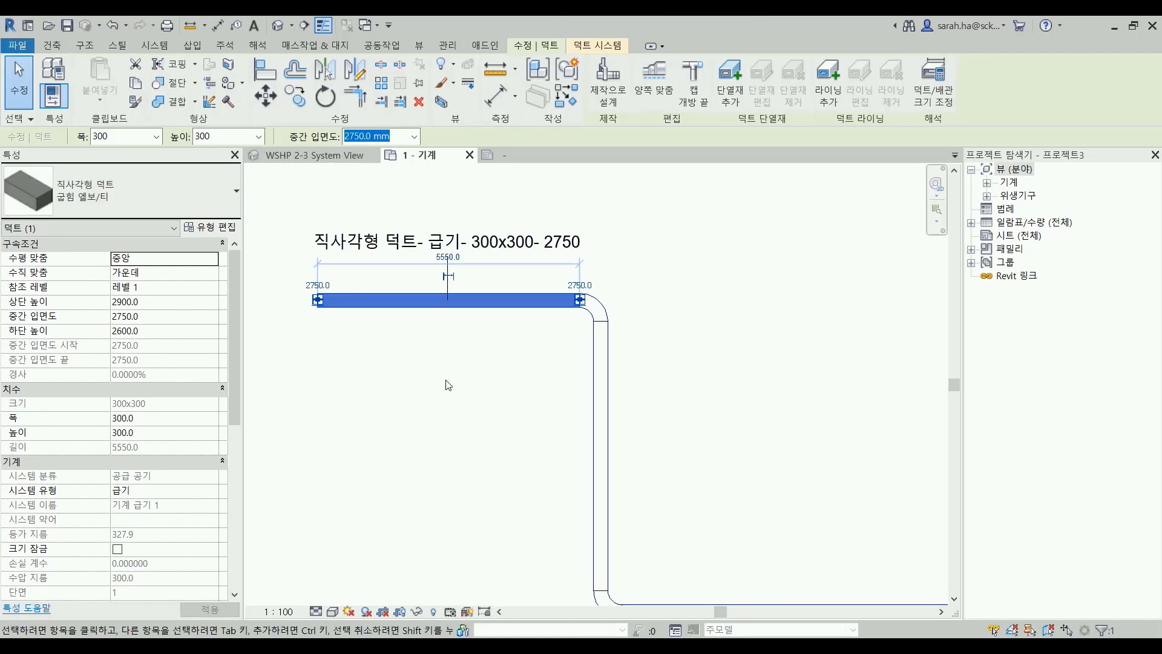
{"action": "left_click", "coordinate": [417, 242]}
{"action": "left_click", "coordinate": [609, 96]}
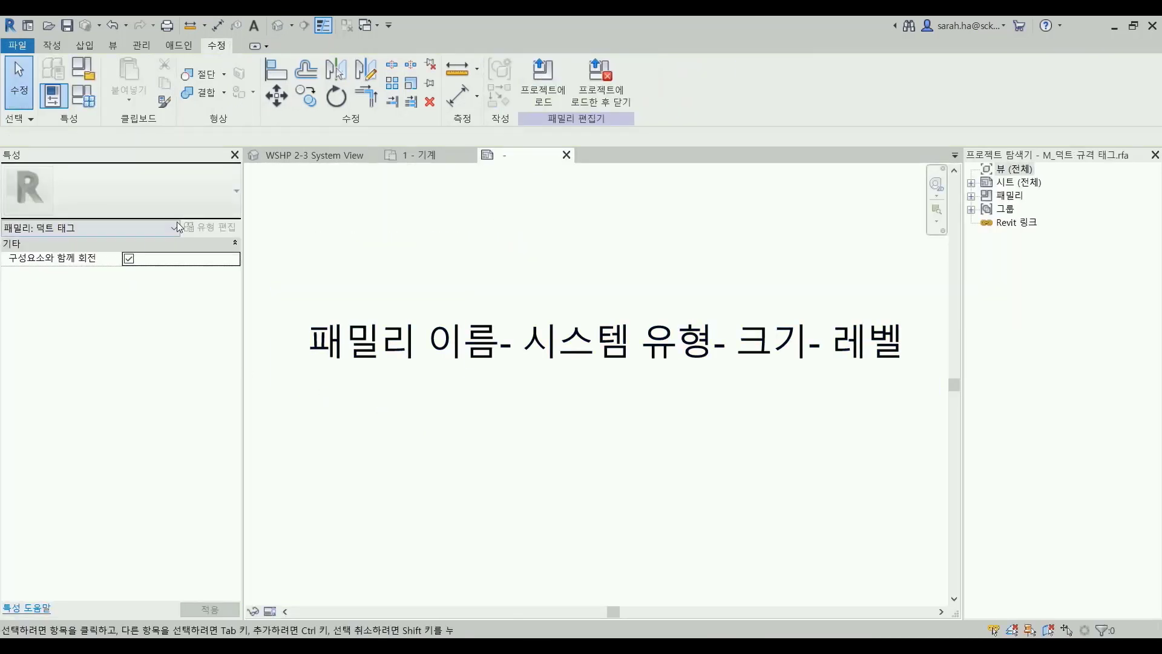
Give the label type 1.5 mm blue text and load the tag family into 프로젝트3.
{"action": "left_click", "coordinate": [395, 348]}
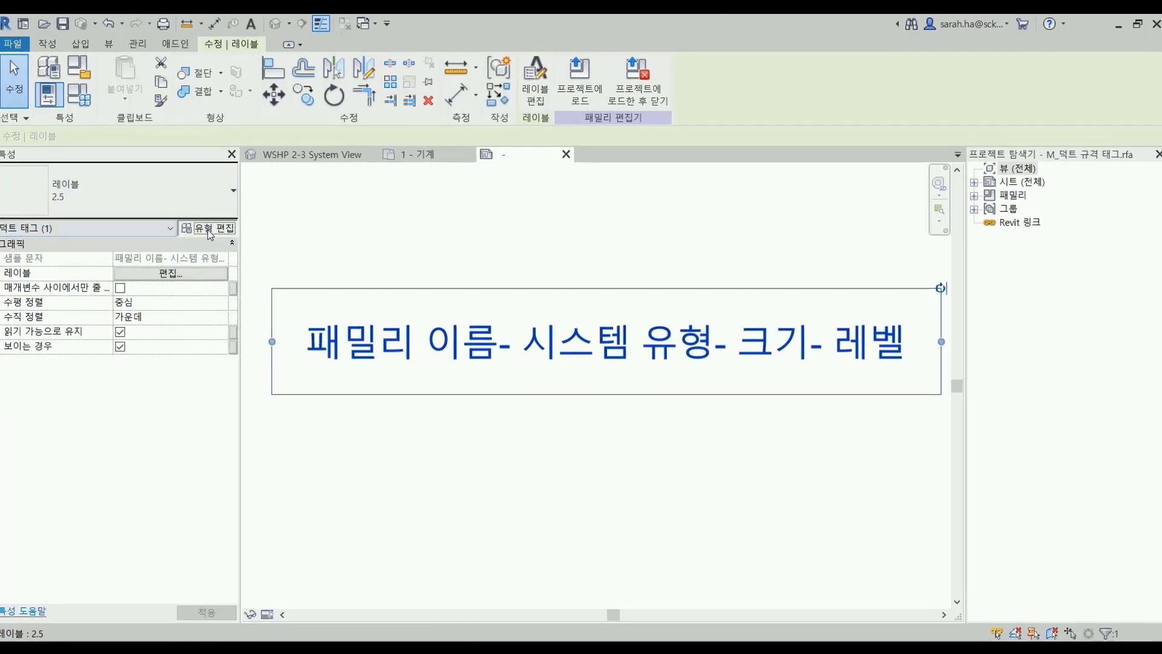
{"action": "left_click", "coordinate": [212, 230]}
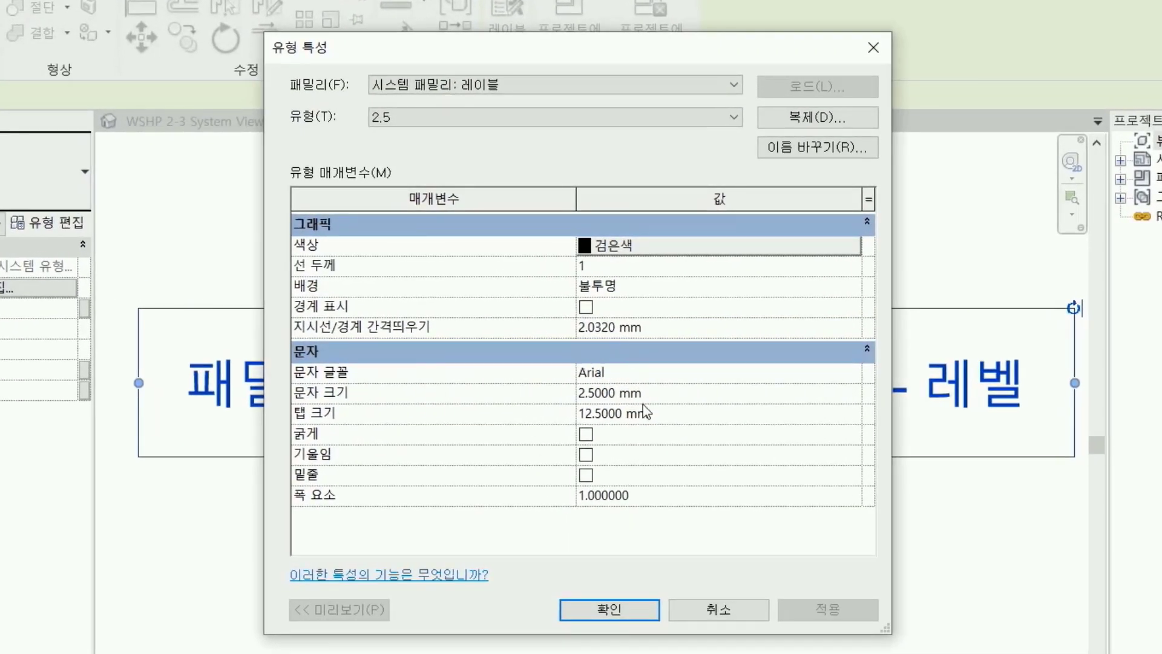
{"action": "left_click", "coordinate": [619, 393]}
{"action": "double_click", "coordinate": [651, 395]}
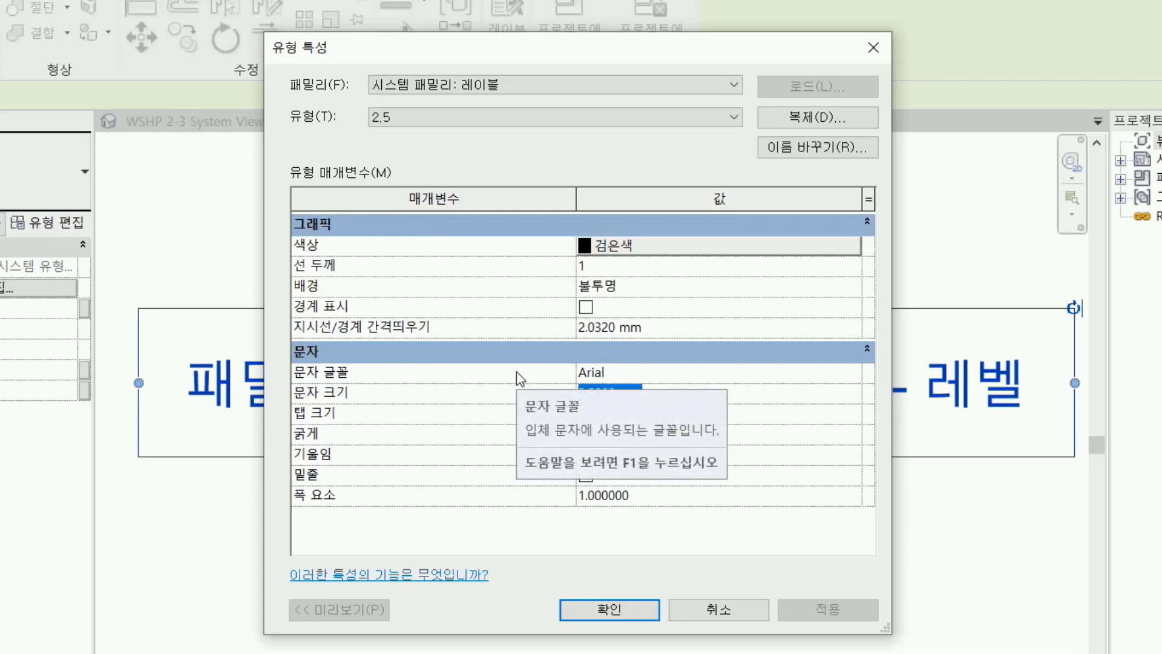
{"action": "type", "text": "1.5"}
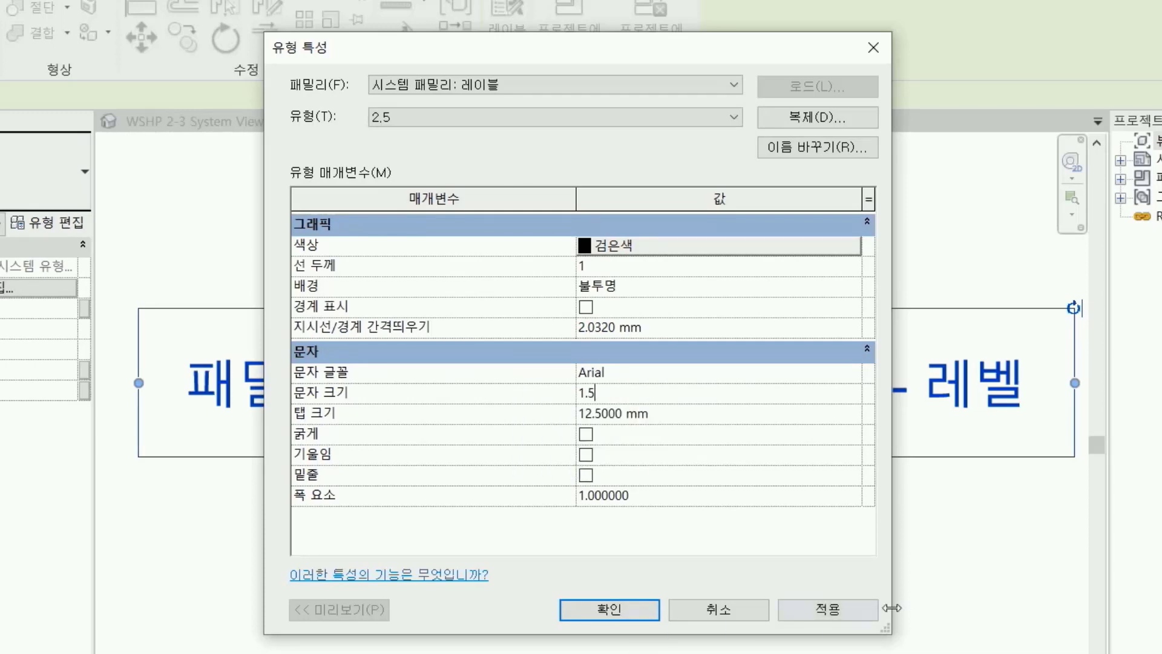
{"action": "left_click", "coordinate": [647, 249]}
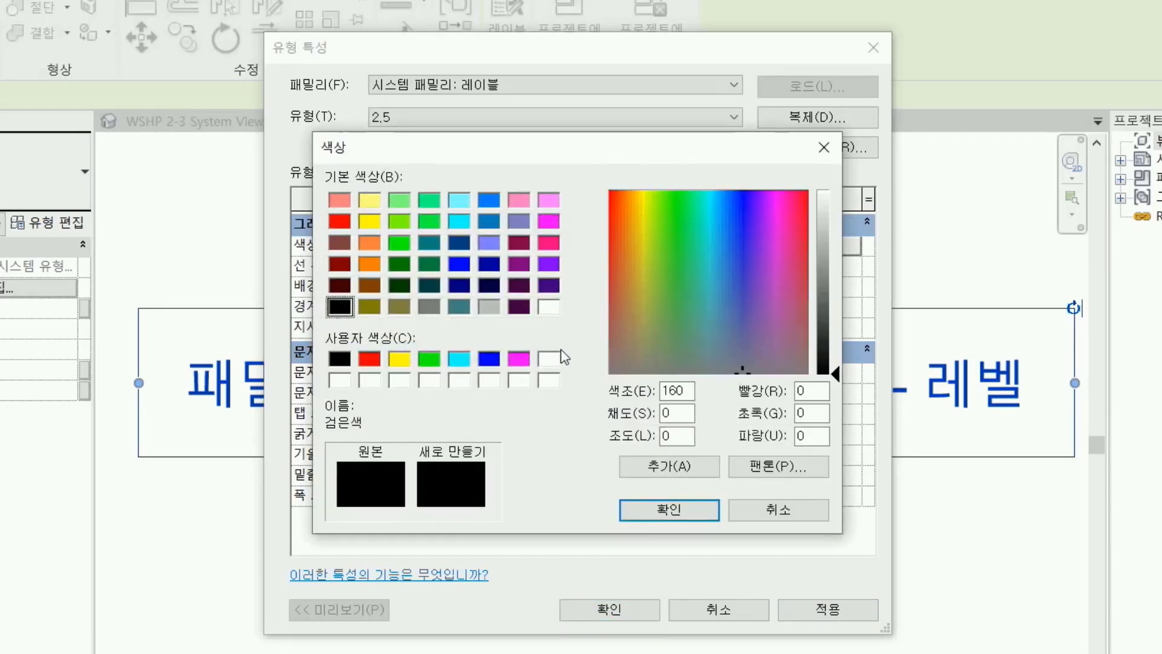
{"action": "left_click", "coordinate": [459, 264]}
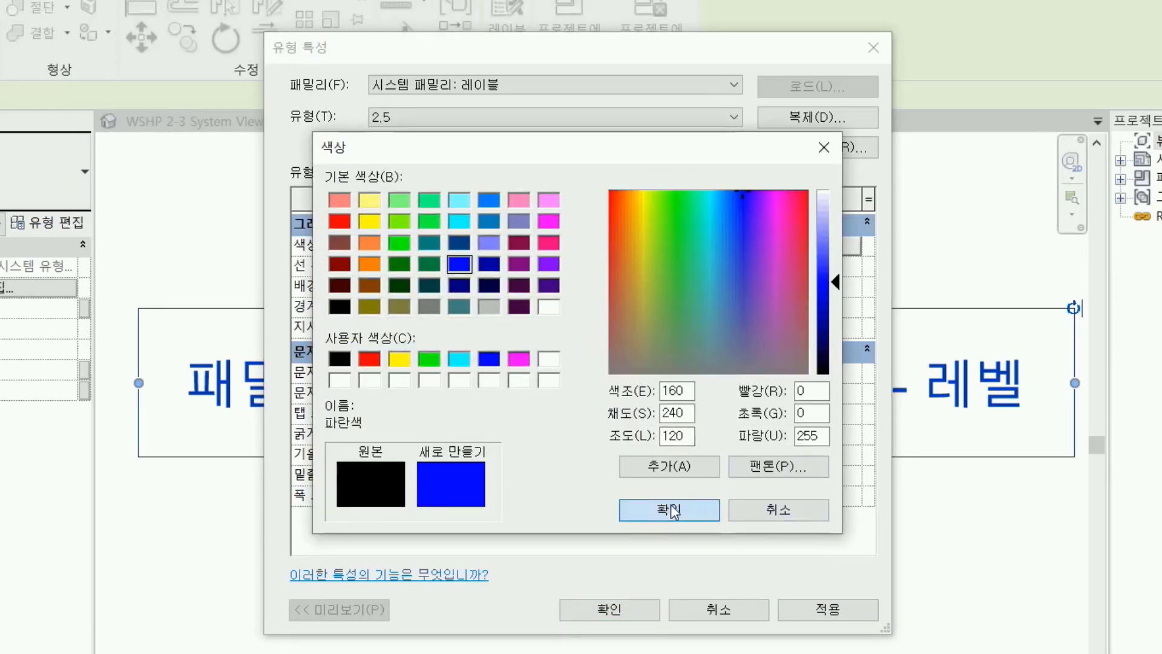
{"action": "left_click", "coordinate": [668, 509]}
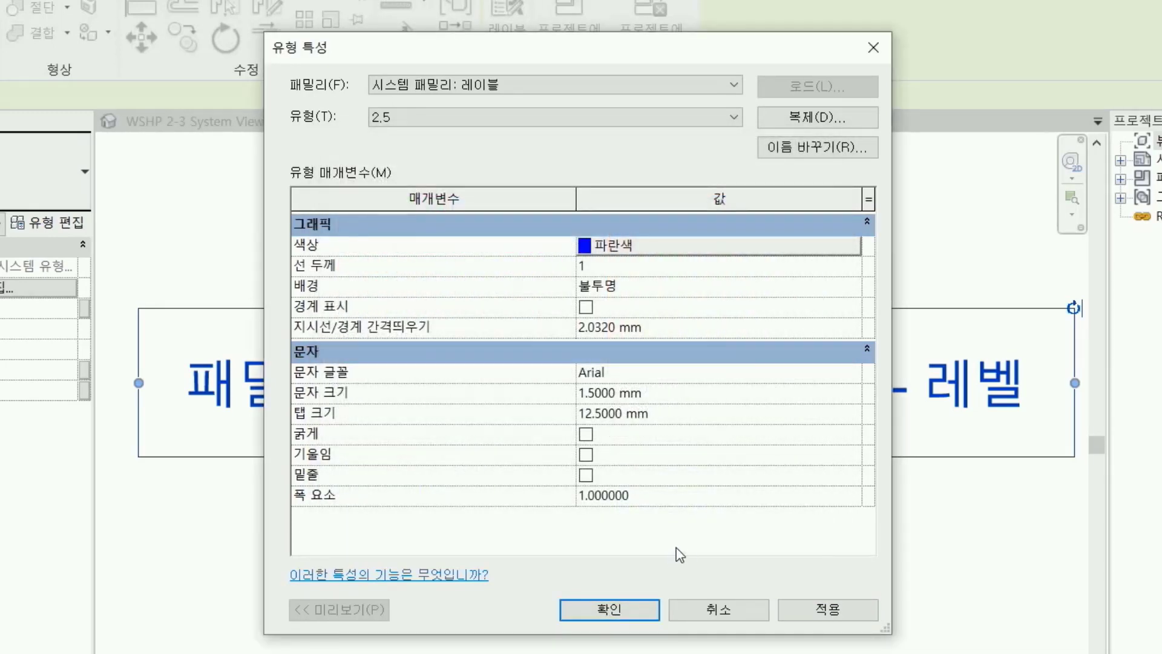
{"action": "left_click", "coordinate": [829, 611]}
{"action": "left_click", "coordinate": [635, 612]}
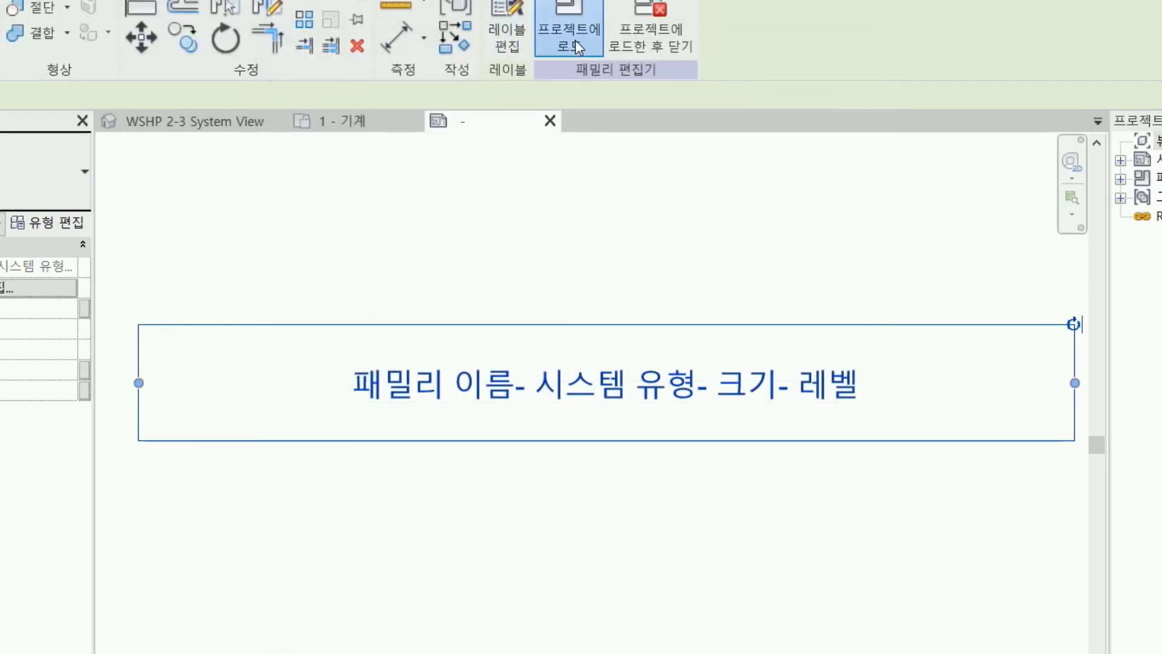
{"action": "left_click", "coordinate": [575, 40]}
{"action": "left_click", "coordinate": [514, 531]}
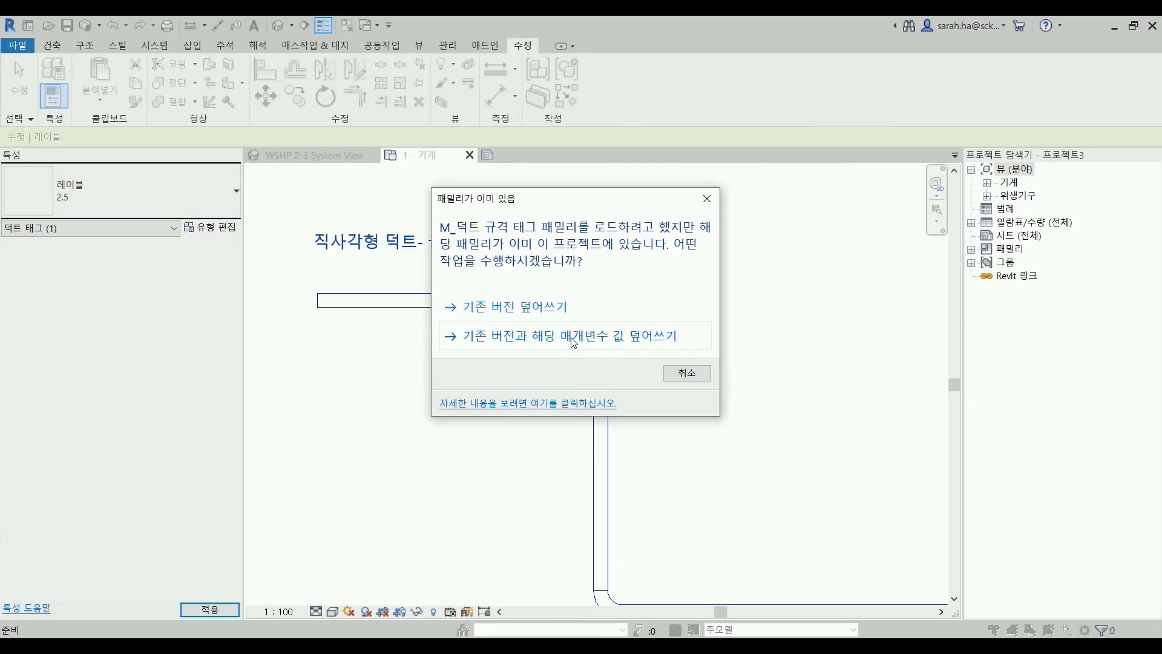
Overwrite the existing duct tag and its parameter values, then reframe the plan around the tag.
{"action": "left_click", "coordinate": [572, 336]}
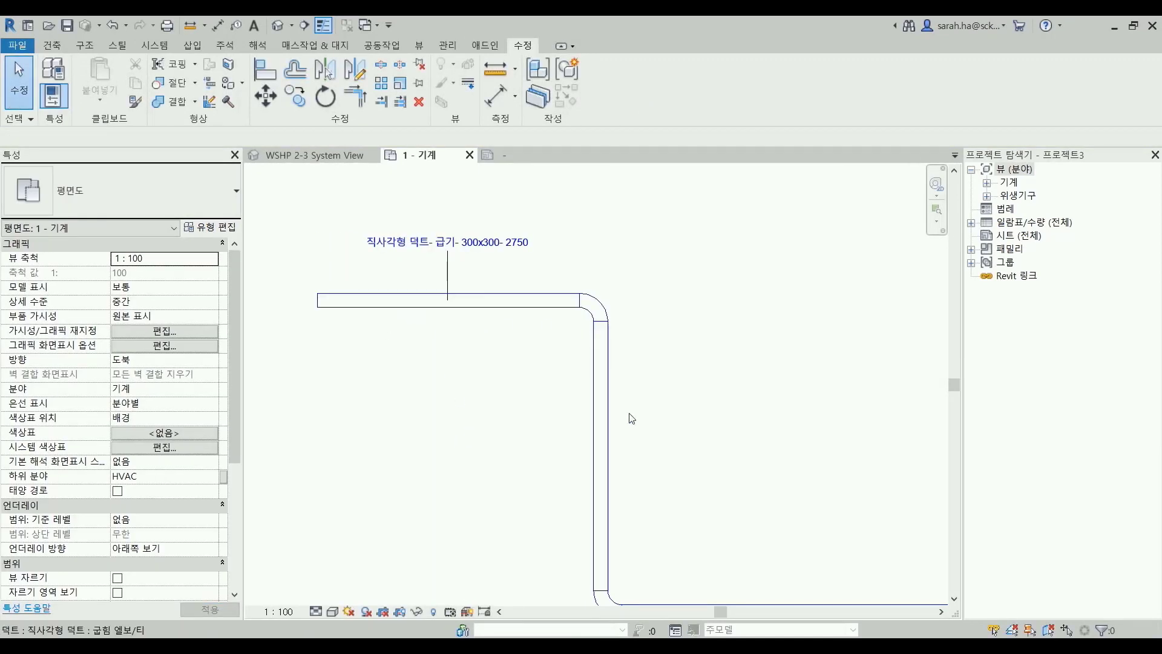
{"action": "middle_click_drag", "start_coordinate": [714, 532], "coordinate": [703, 529]}
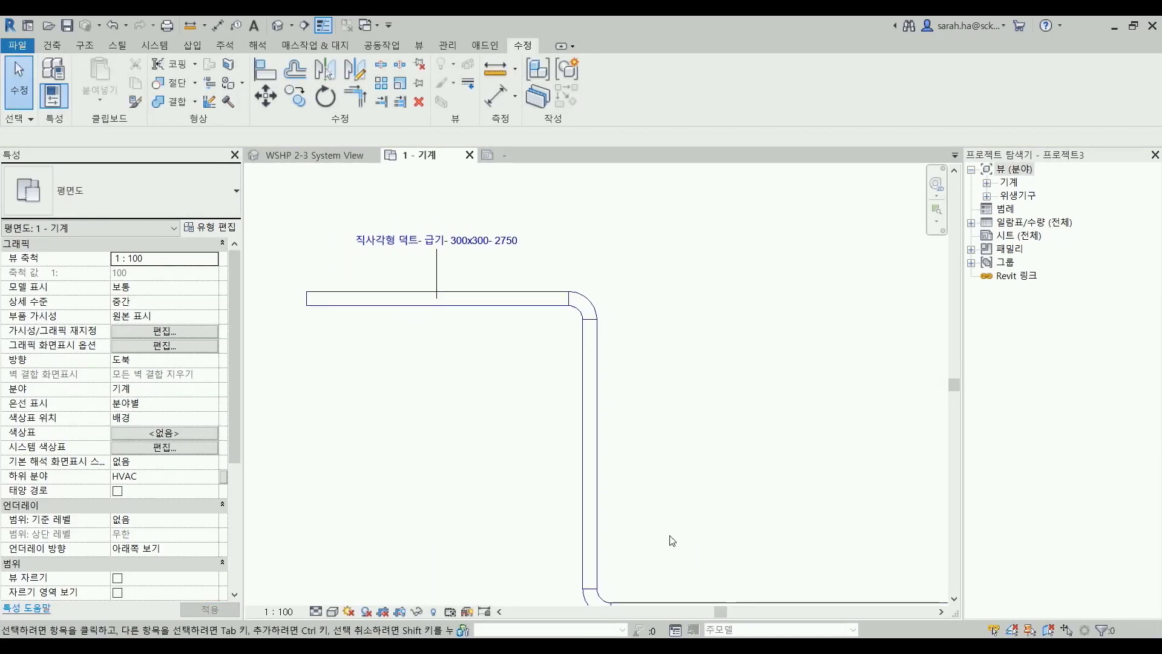
{"action": "scroll", "coordinate": [396, 222], "scroll_direction": "up", "scroll_amount": 2}
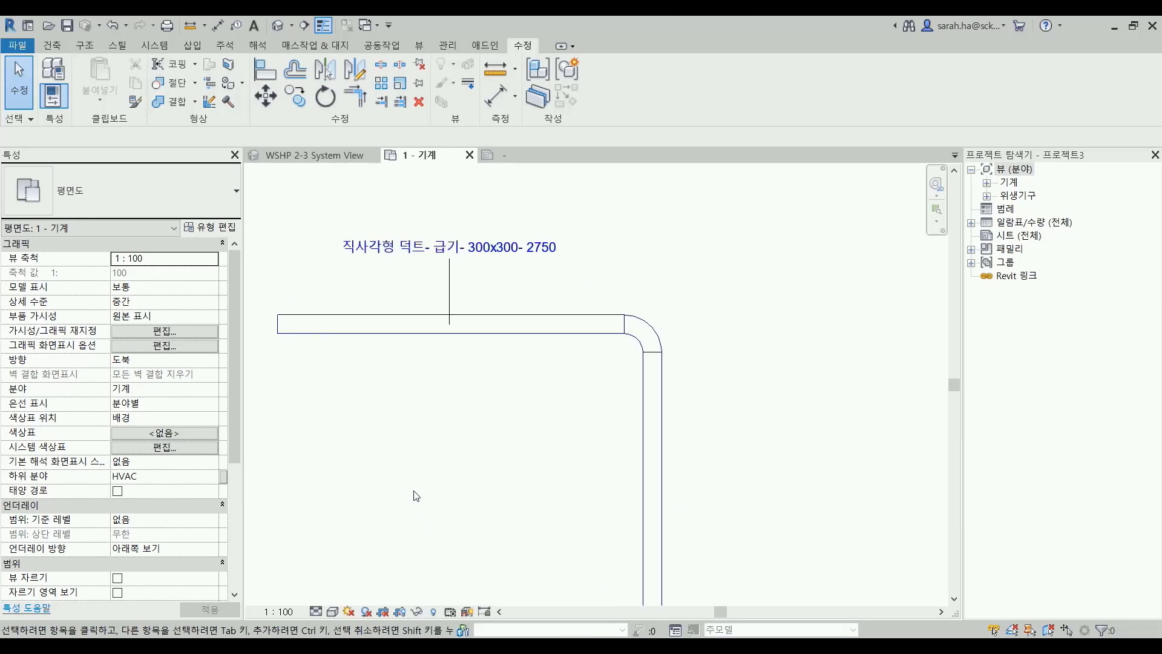
{"action": "scroll", "coordinate": [370, 210], "scroll_direction": "down", "scroll_amount": 4}
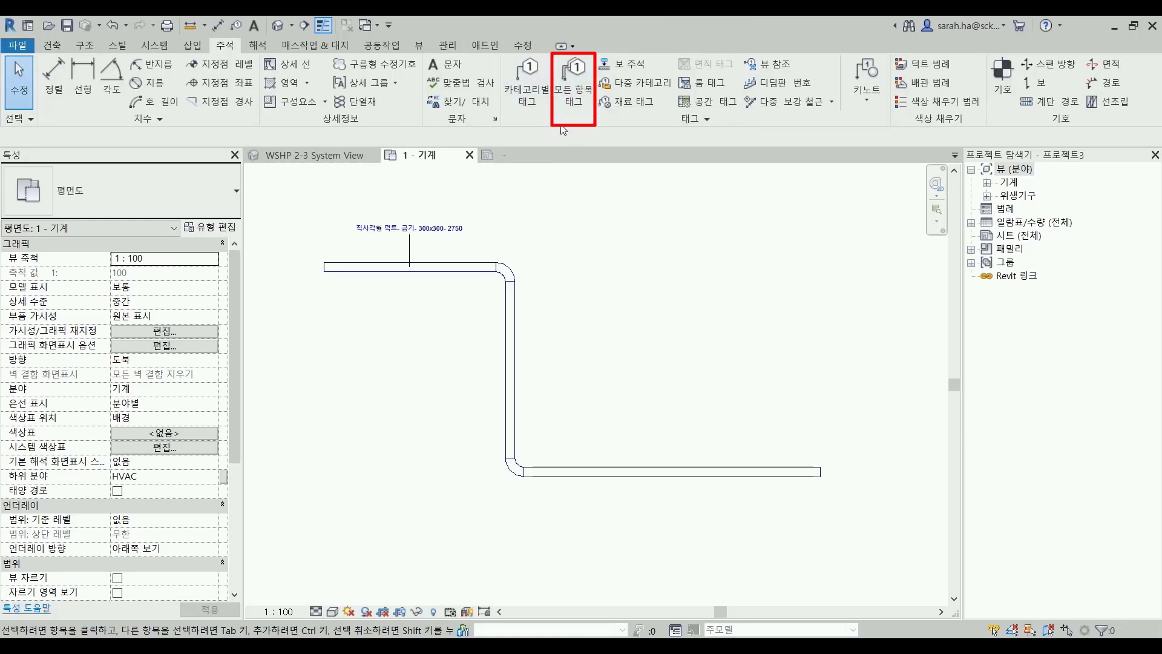
Use Tag All with the M_덕트 규격 태그 duct tag to label the remaining duct legs.
{"action": "left_click", "coordinate": [577, 89]}
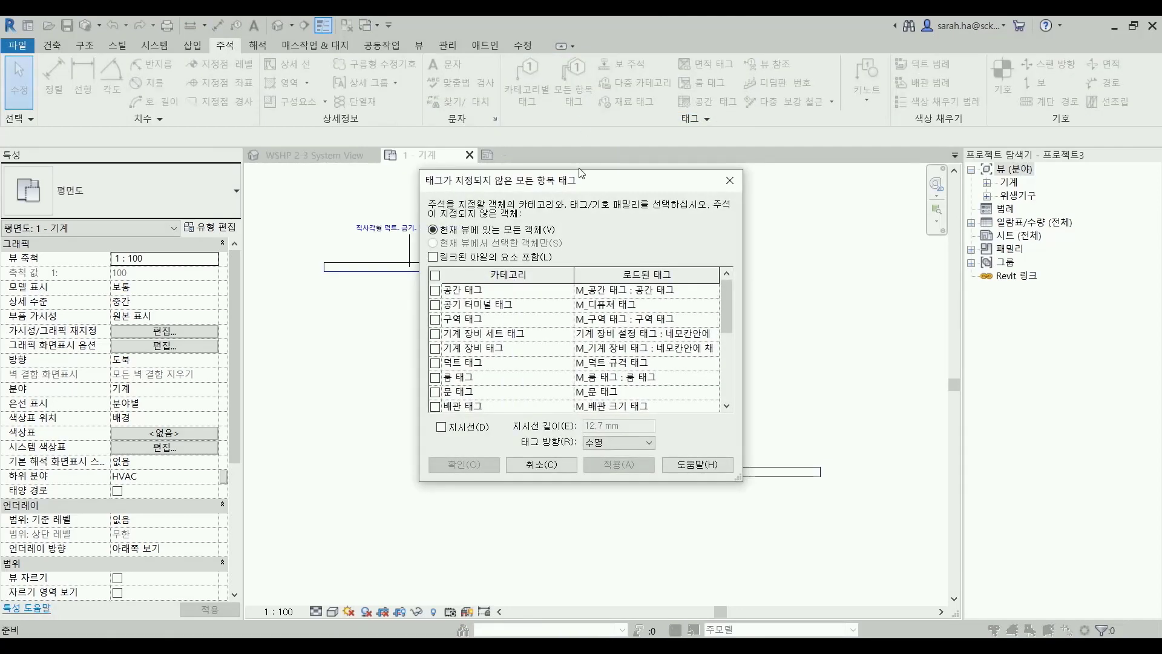
{"action": "left_click_drag", "start_coordinate": [590, 183], "coordinate": [579, 118]}
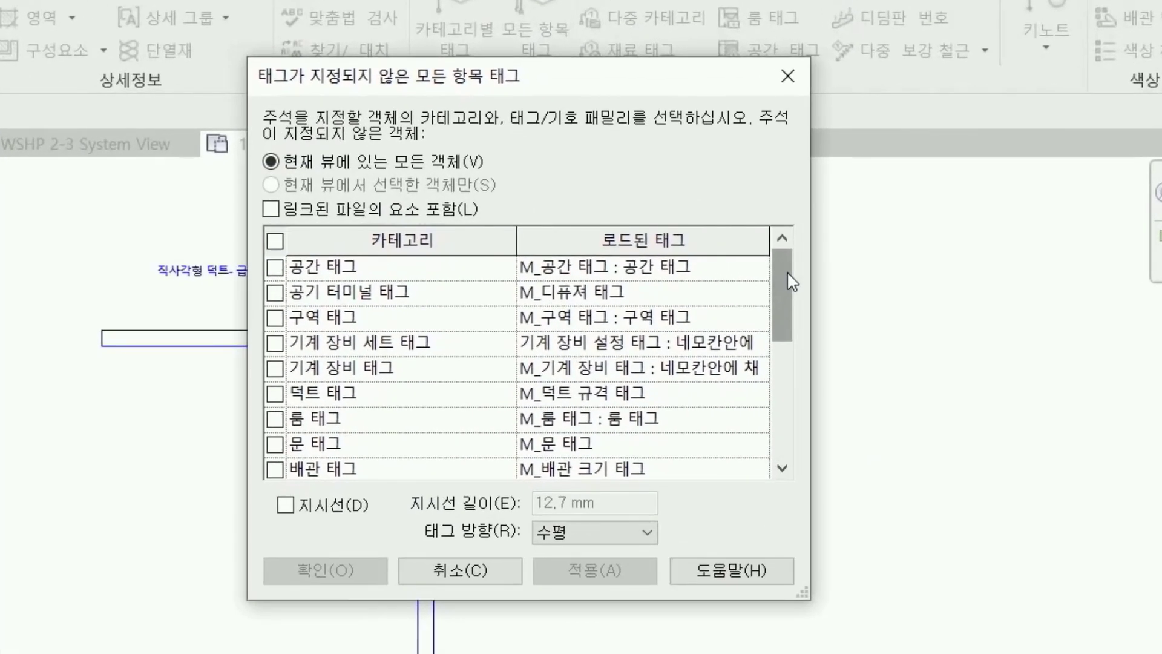
{"action": "scroll", "coordinate": [725, 264], "scroll_direction": "down", "scroll_amount": 2}
{"action": "left_click_drag", "start_coordinate": [804, 334], "coordinate": [784, 307]}
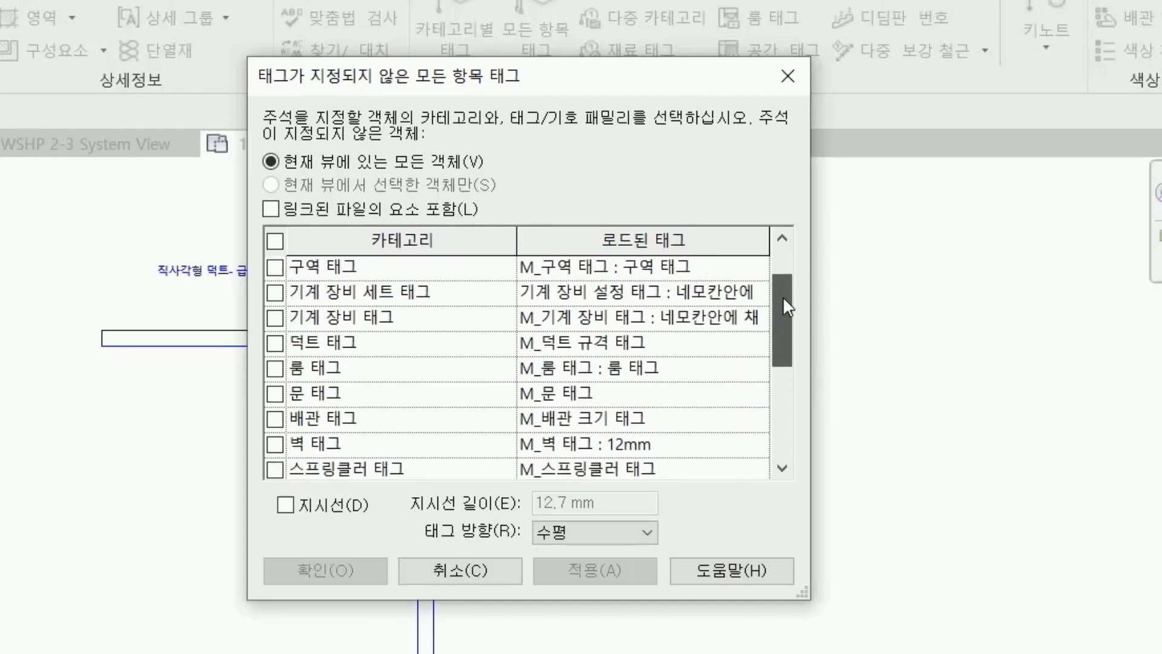
{"action": "left_click_drag", "start_coordinate": [787, 306], "coordinate": [785, 303]}
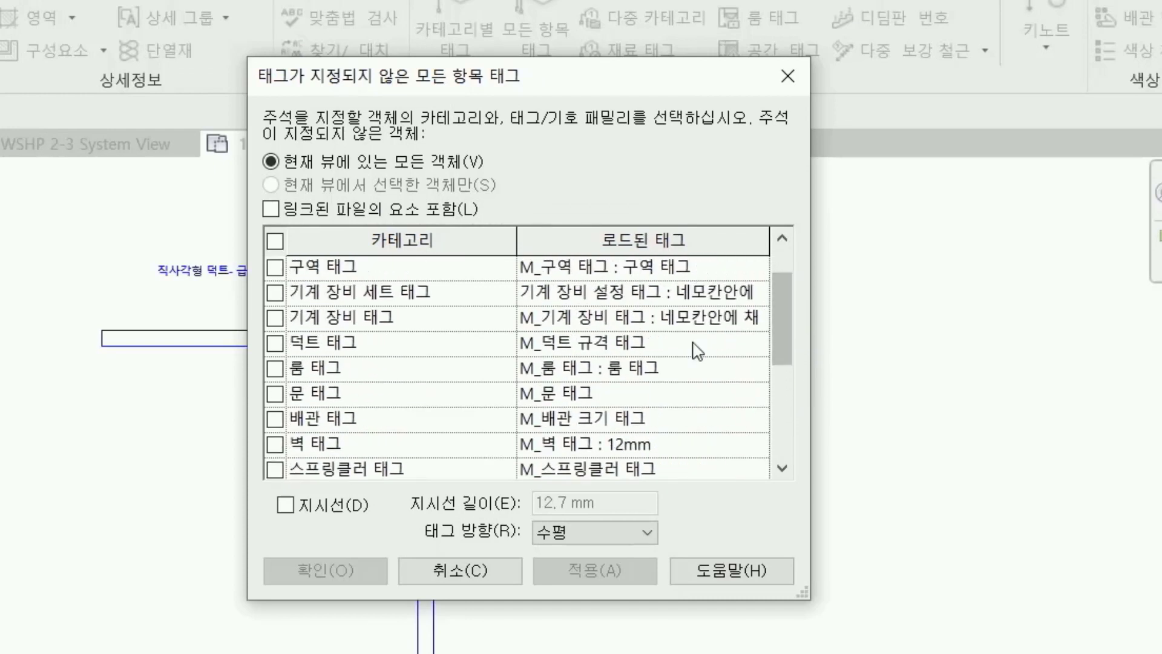
{"action": "left_click", "coordinate": [275, 343]}
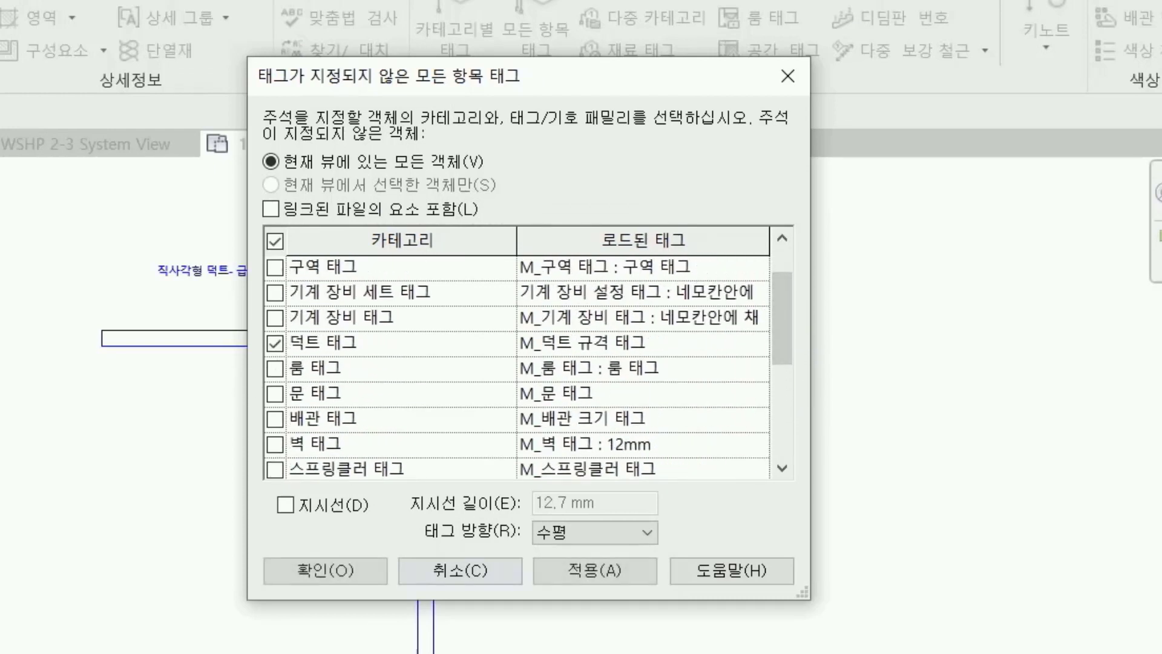
{"action": "left_click", "coordinate": [582, 572]}
{"action": "left_click", "coordinate": [315, 571]}
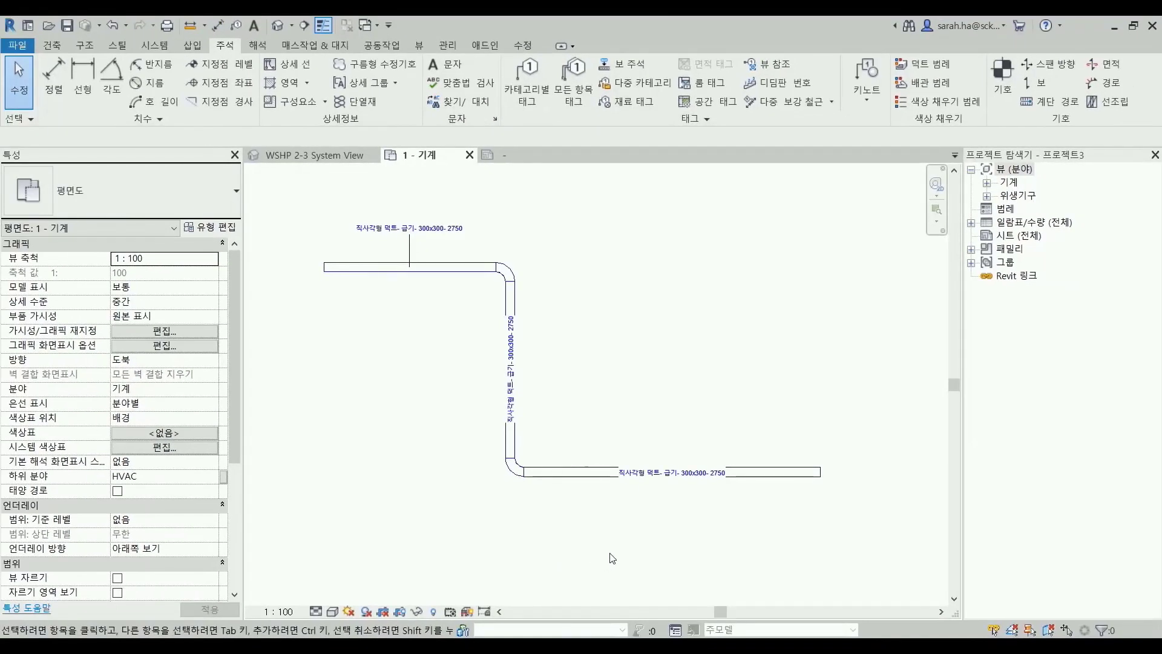
{"action": "scroll", "coordinate": [612, 553], "scroll_direction": "up", "scroll_amount": 1}
{"action": "scroll", "coordinate": [626, 551], "scroll_direction": "up", "scroll_amount": 1}
{"action": "scroll", "coordinate": [606, 508], "scroll_direction": "up", "scroll_amount": 1}
{"action": "scroll", "coordinate": [566, 526], "scroll_direction": "up", "scroll_amount": 1}
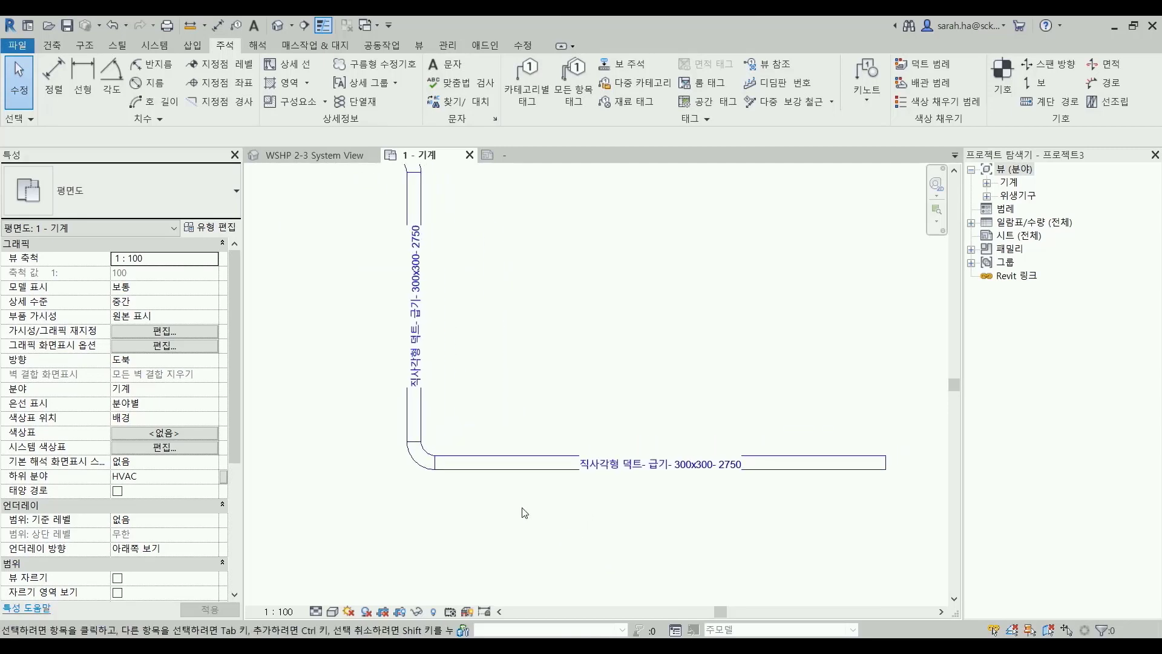